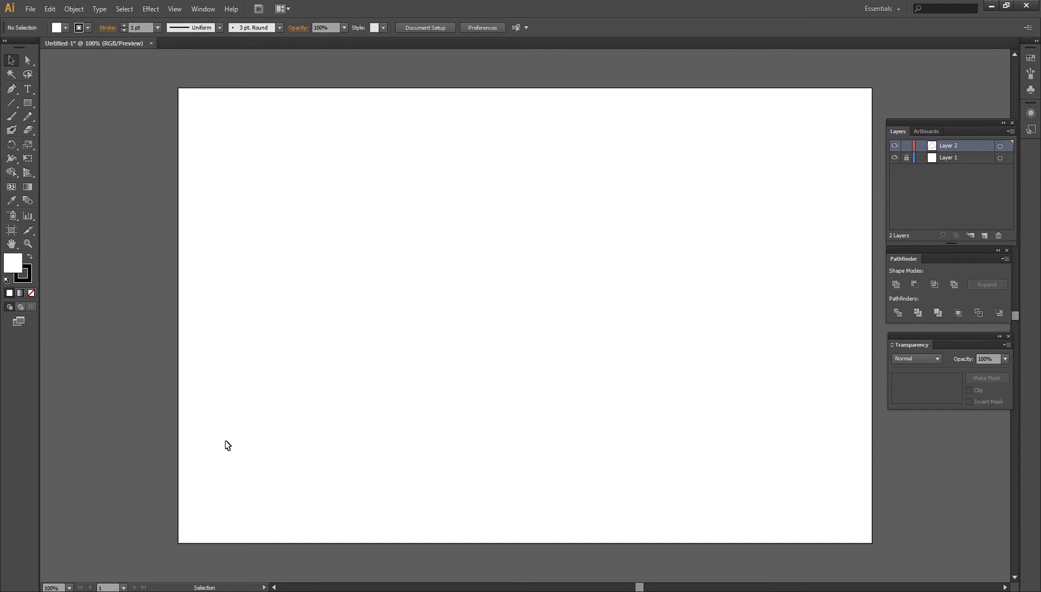
click(942, 190)
click(922, 147)
click(924, 179)
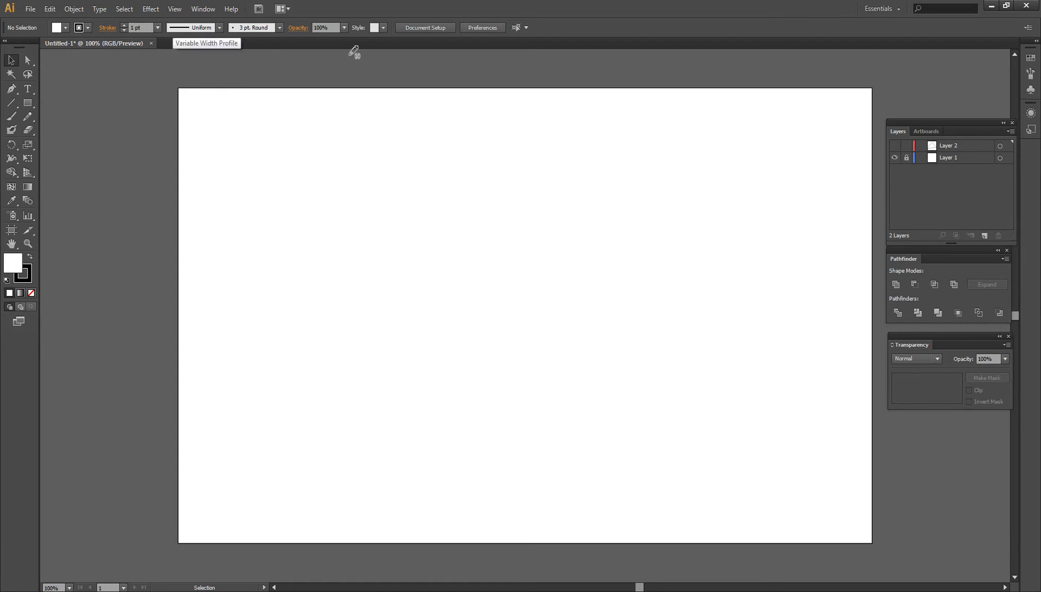
Create a new 1280 by 800 pt RGB document and close the old Untitled-1 document without saving it
click(32, 9)
click(49, 22)
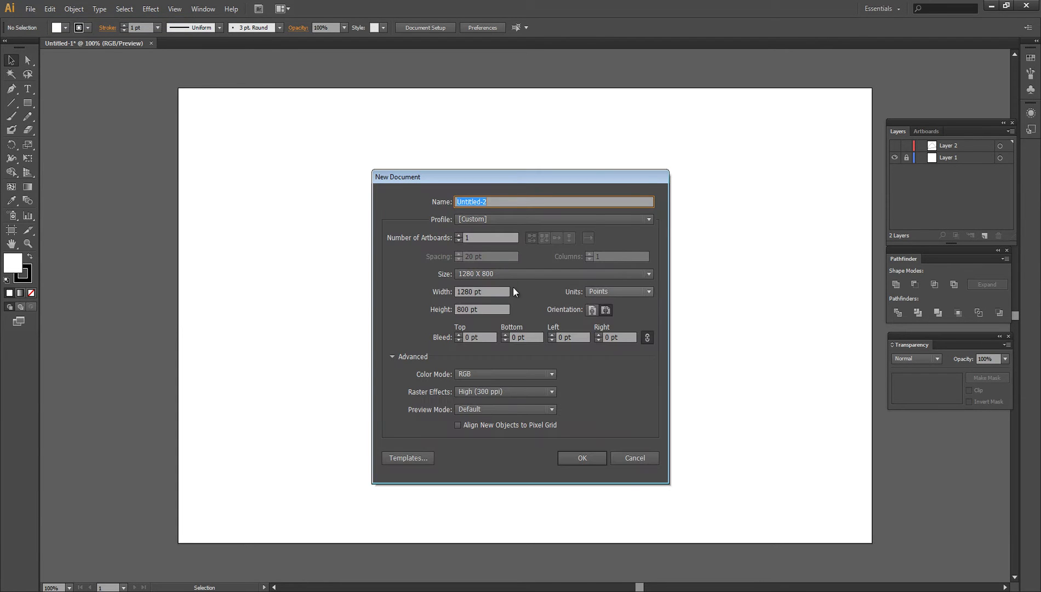
click(494, 294)
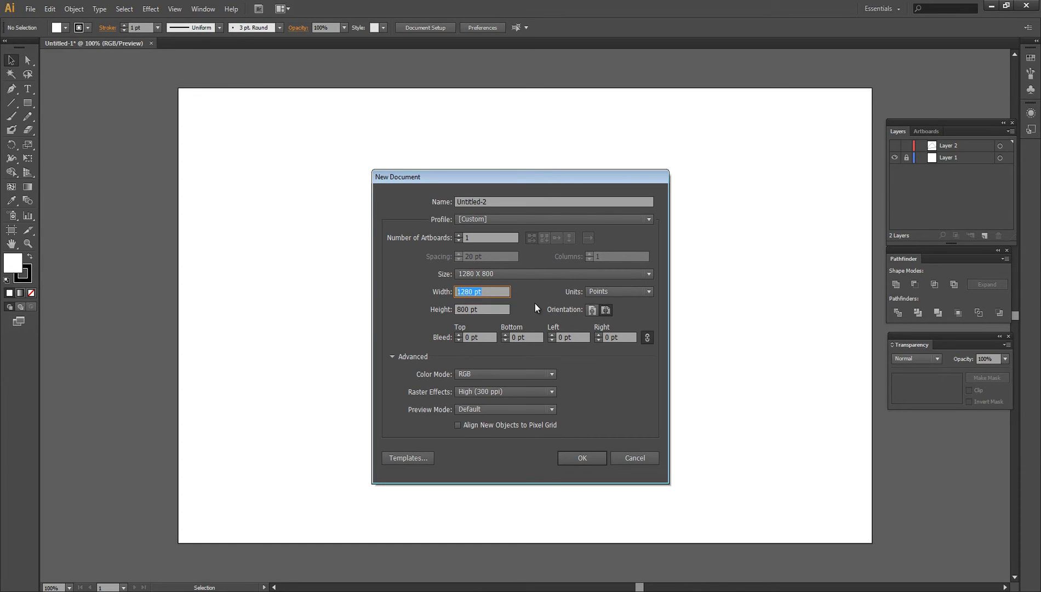
click(500, 309)
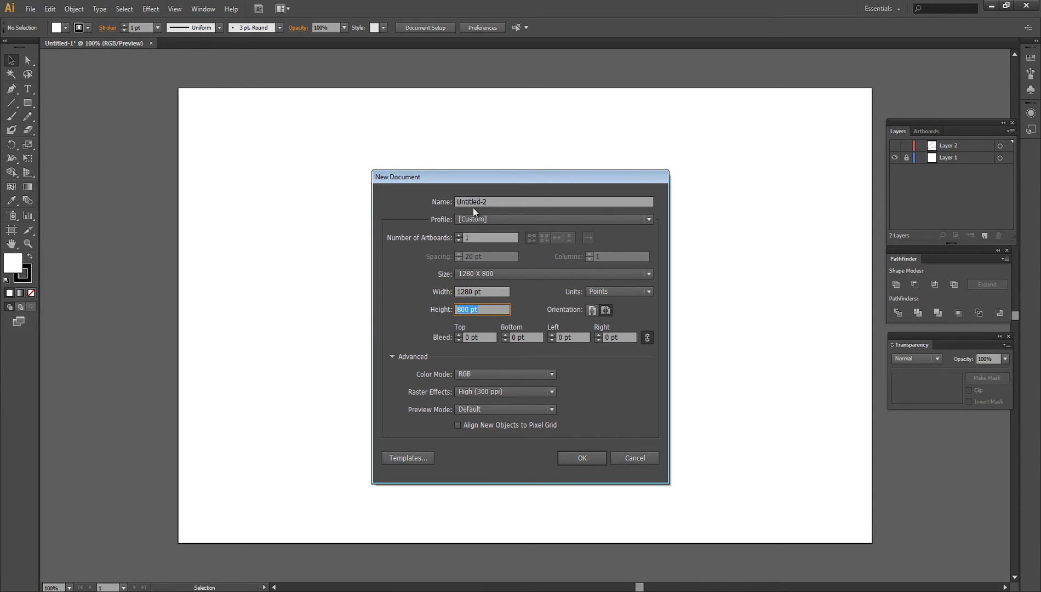
click(584, 459)
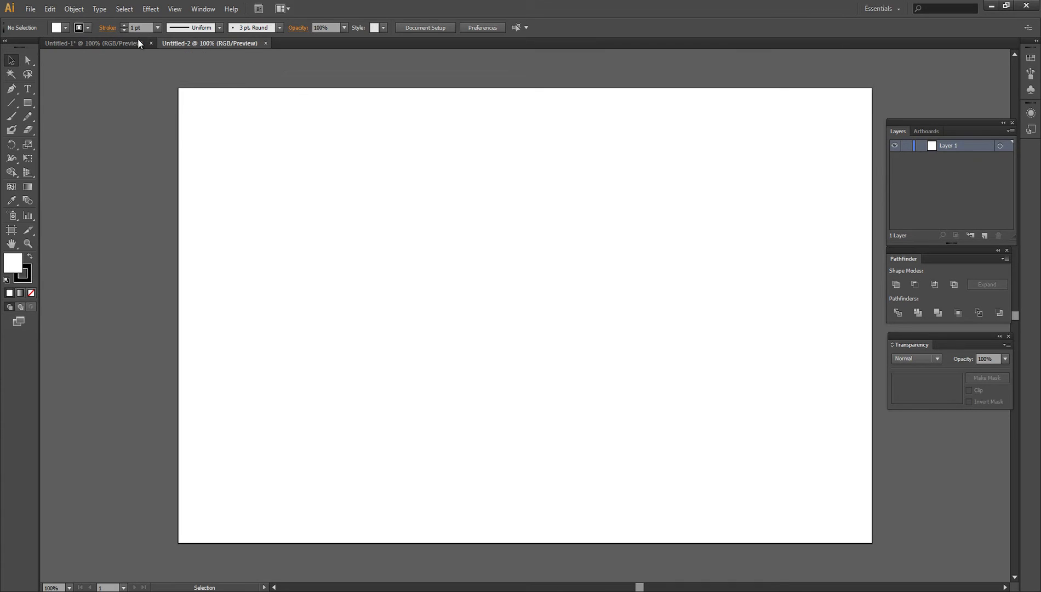
click(151, 42)
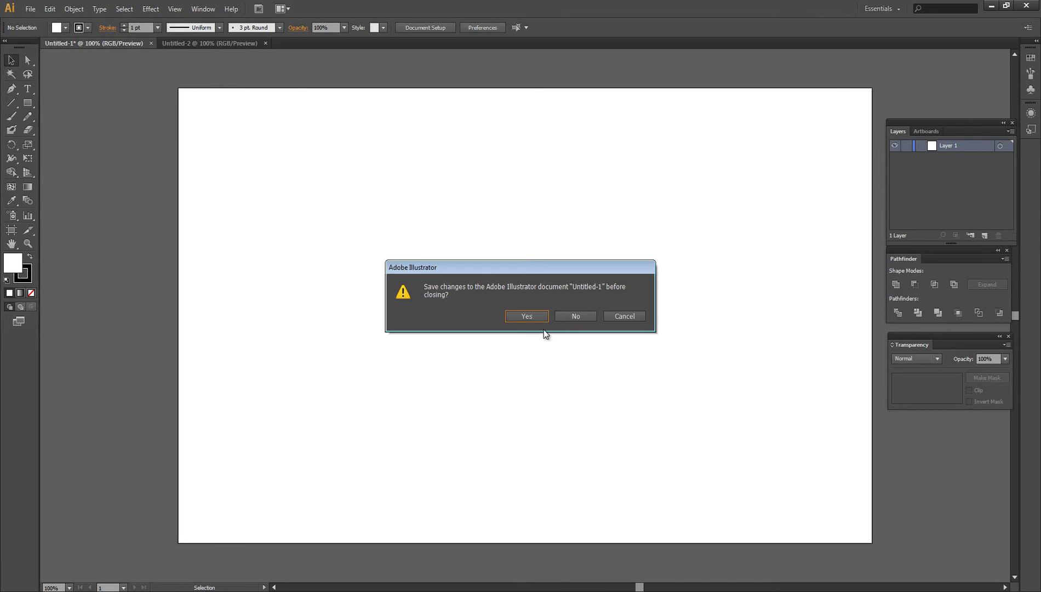
click(570, 317)
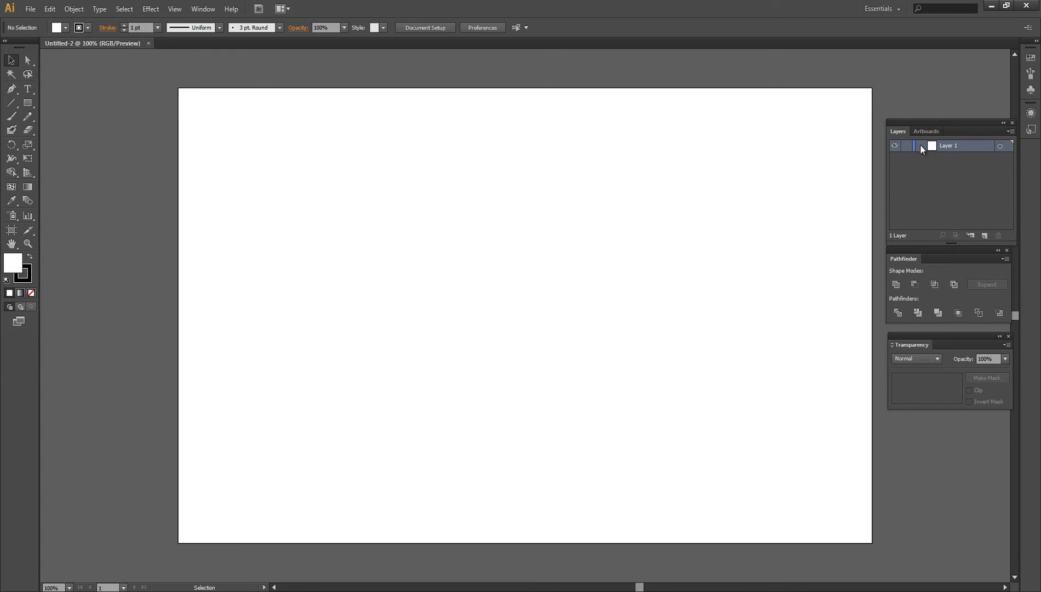
click(1003, 122)
click(894, 124)
click(912, 148)
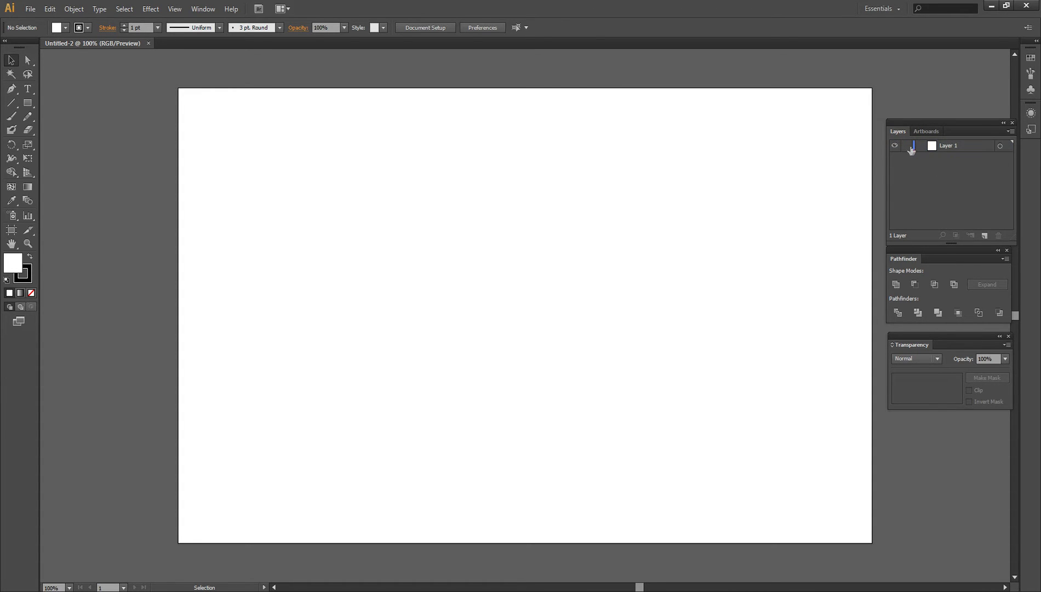
Lock Layer 1 and add a new layer above it
click(906, 147)
click(948, 143)
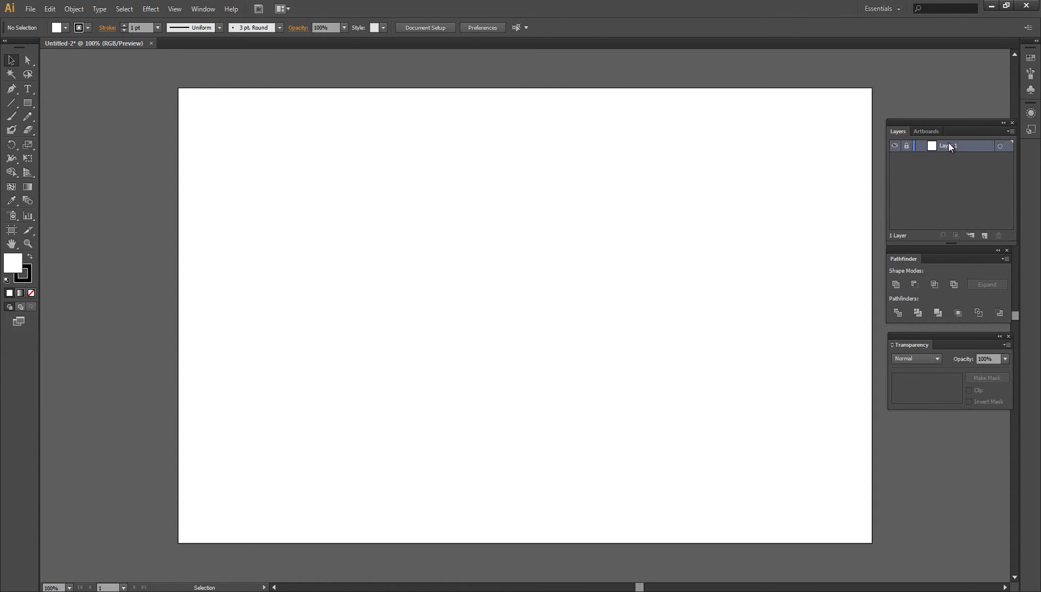
click(985, 234)
Try an open three-point V-shaped path with the Pen tool near the artboard's centre, and undo it
click(11, 88)
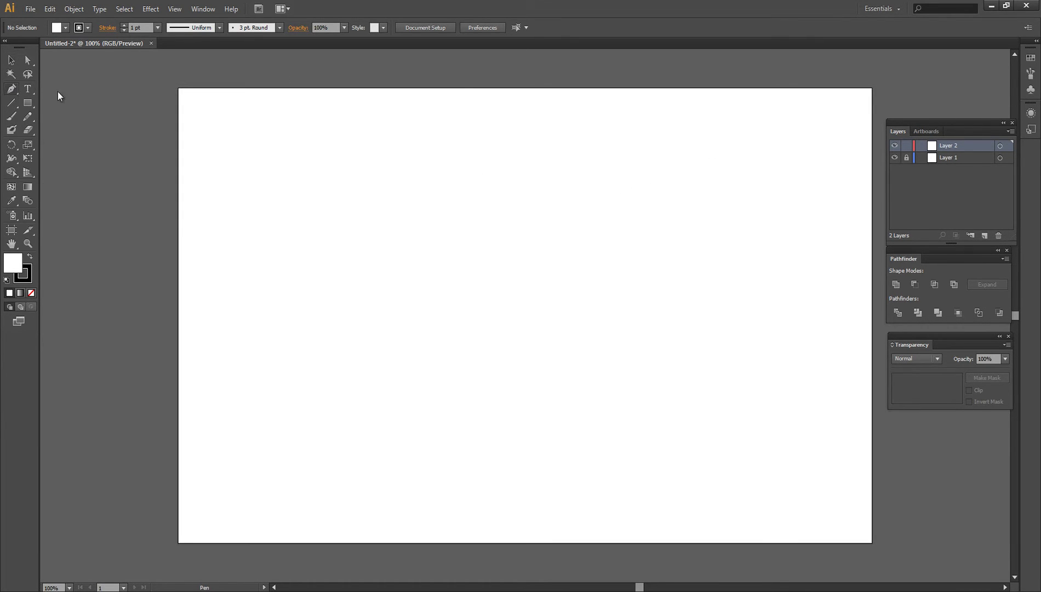
click(413, 226)
click(432, 311)
click(551, 226)
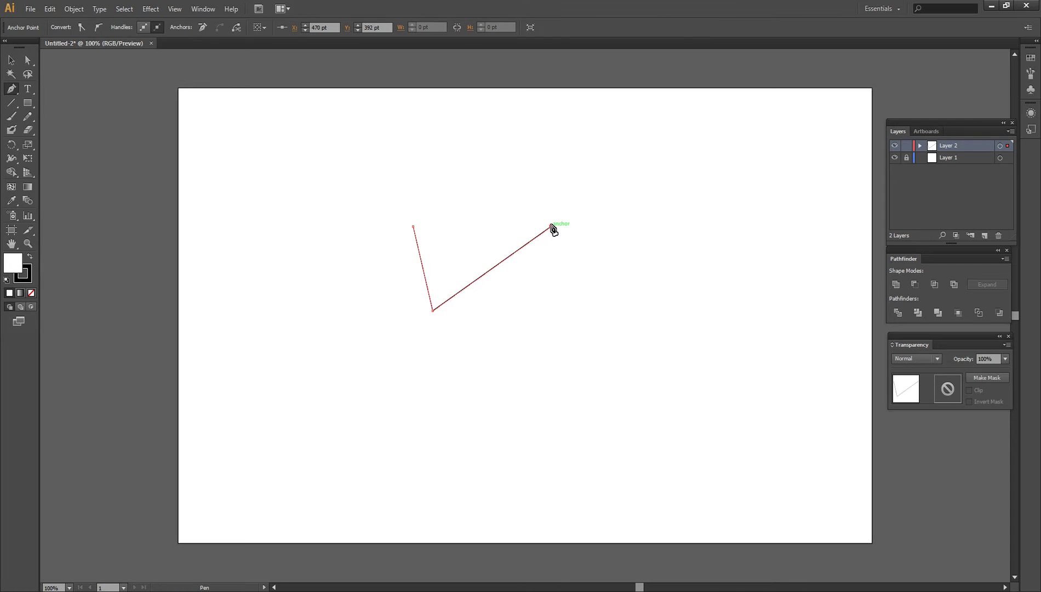
key(ctrl+z)
key(ctrl+z)
key(ctrl+z)
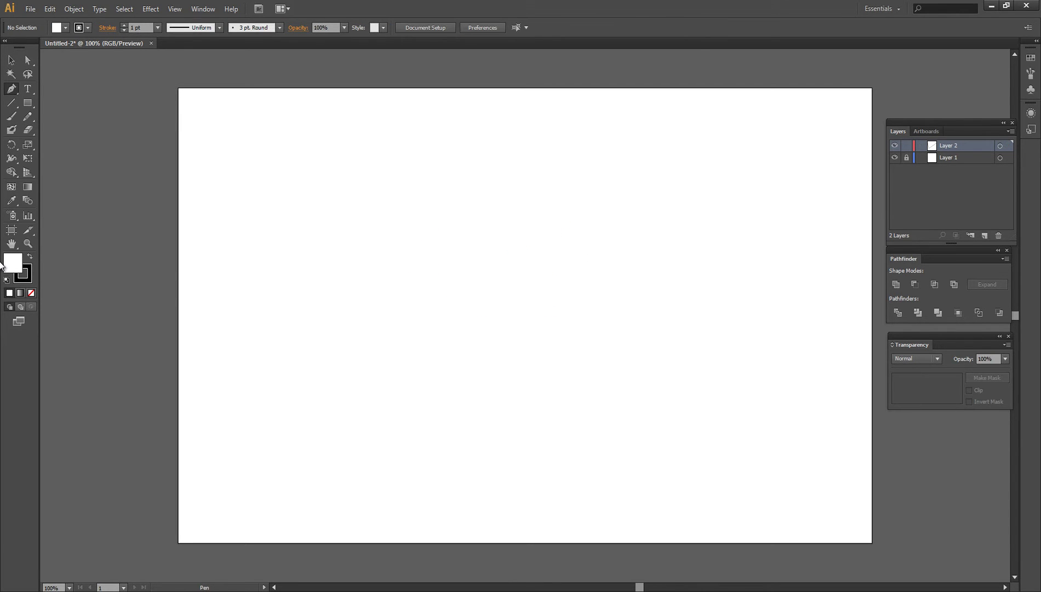
Swap the fill and stroke colours for a black fill, trying them on a three-point Pen path that is undone
click(30, 256)
click(472, 206)
click(525, 278)
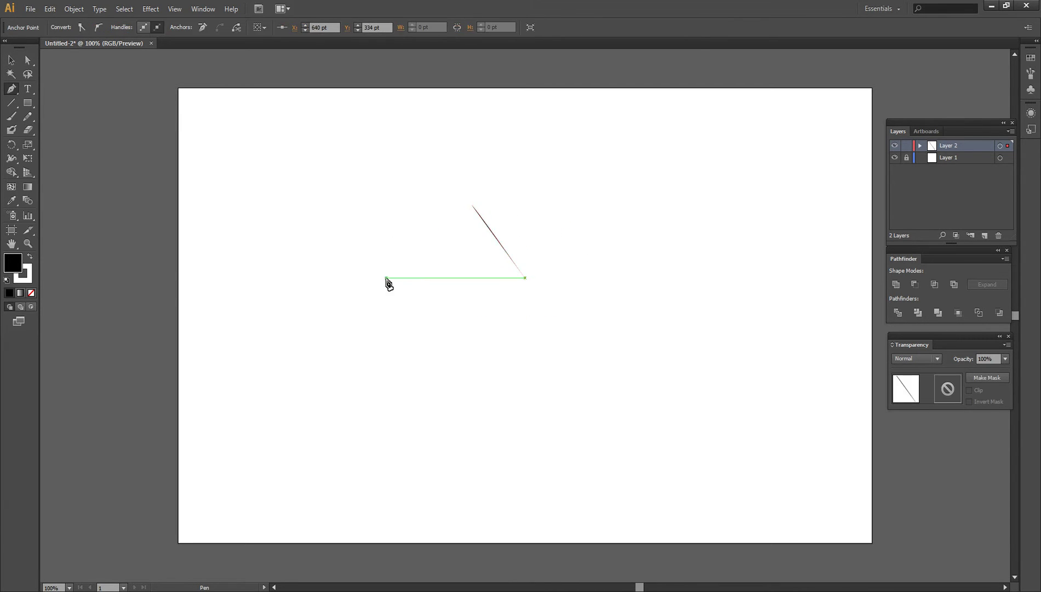
click(385, 278)
key(ctrl+z)
key(ctrl+z)
key(ctrl+z)
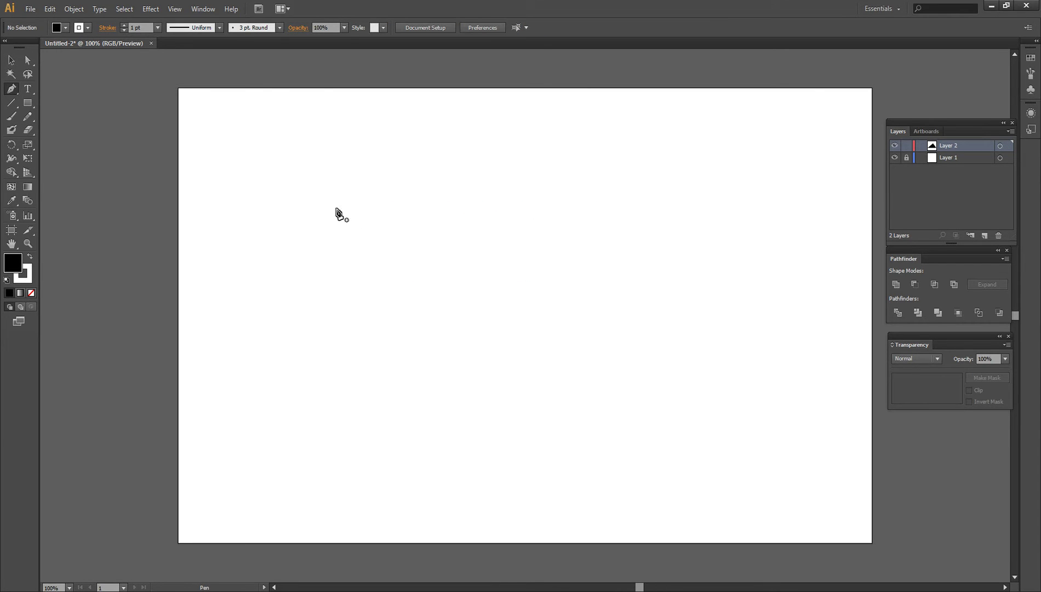
Draw a black-filled irregular polygon with six corners across the artboard's upper half using the Pen tool
click(343, 158)
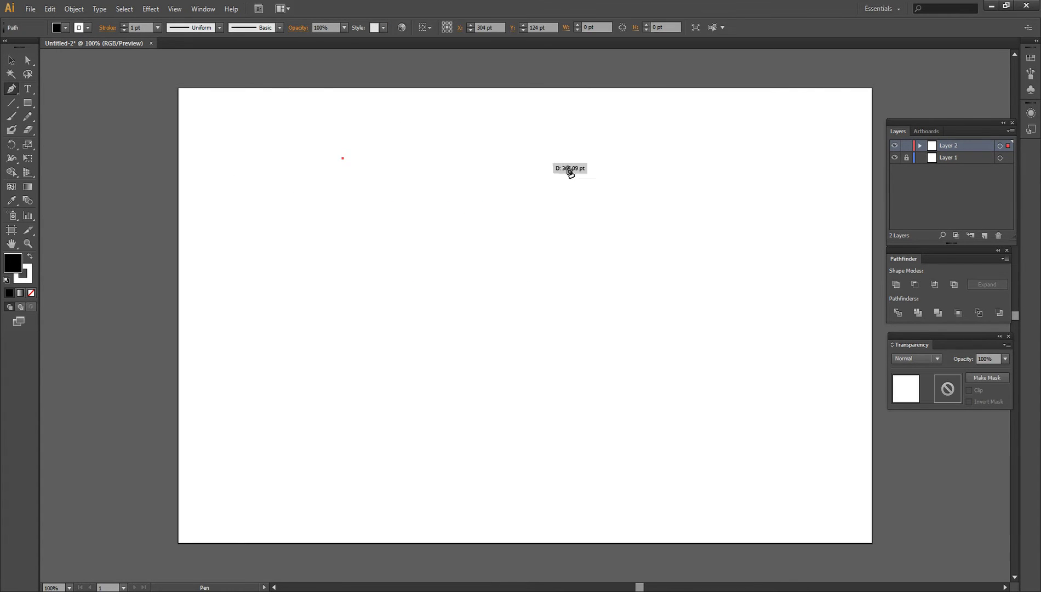
click(686, 163)
key(ctrl+z)
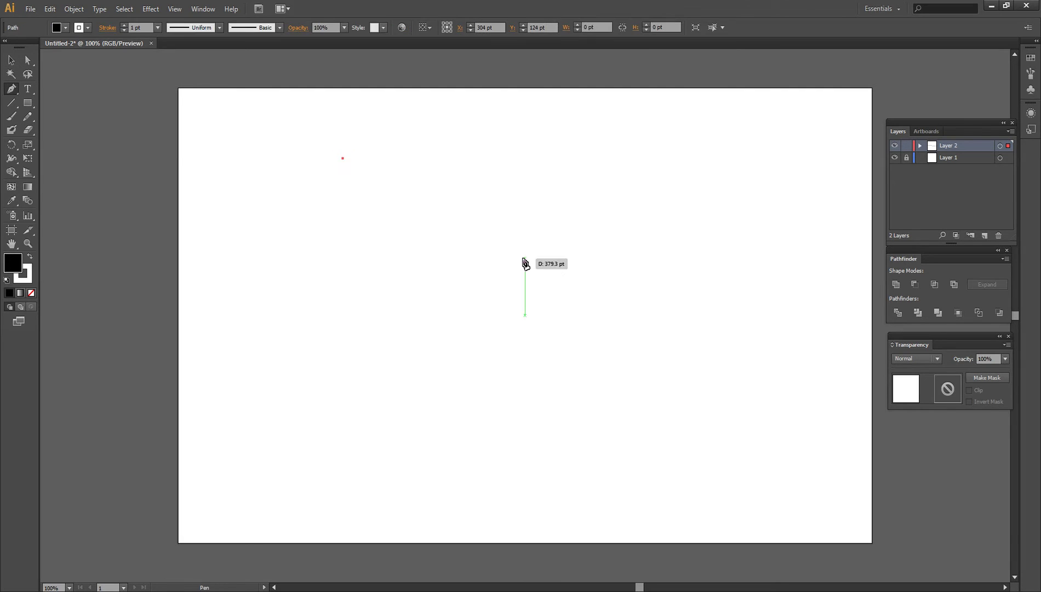
click(594, 138)
click(612, 344)
click(362, 340)
click(248, 248)
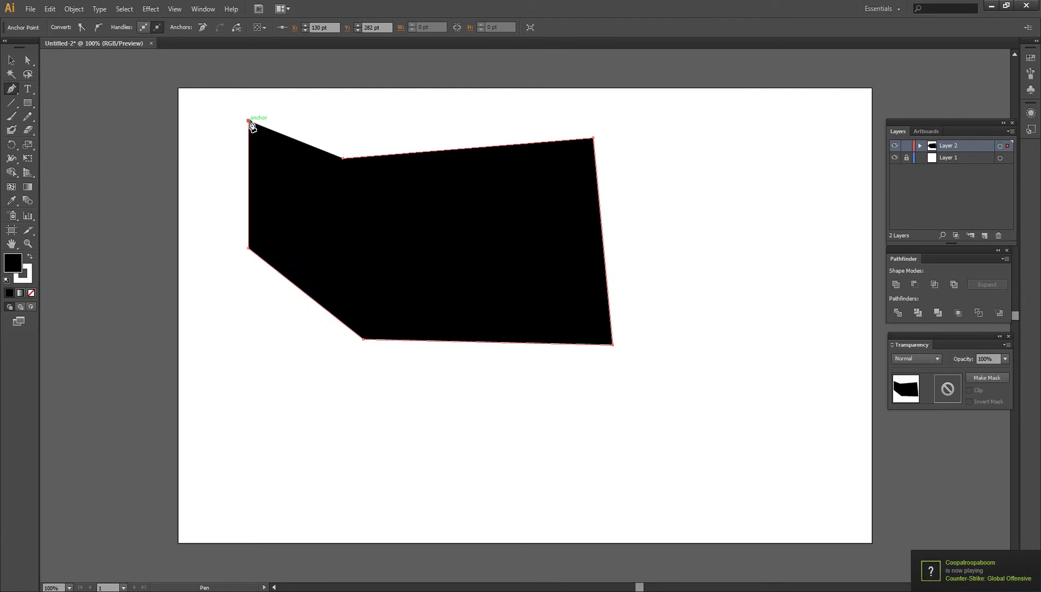
Undo the entire six-cornered polygon path
key(ctrl)
key(ctrl+z)
key(ctrl+z)
key(ctrl+z)
key(ctrl+z)
key(ctrl+z)
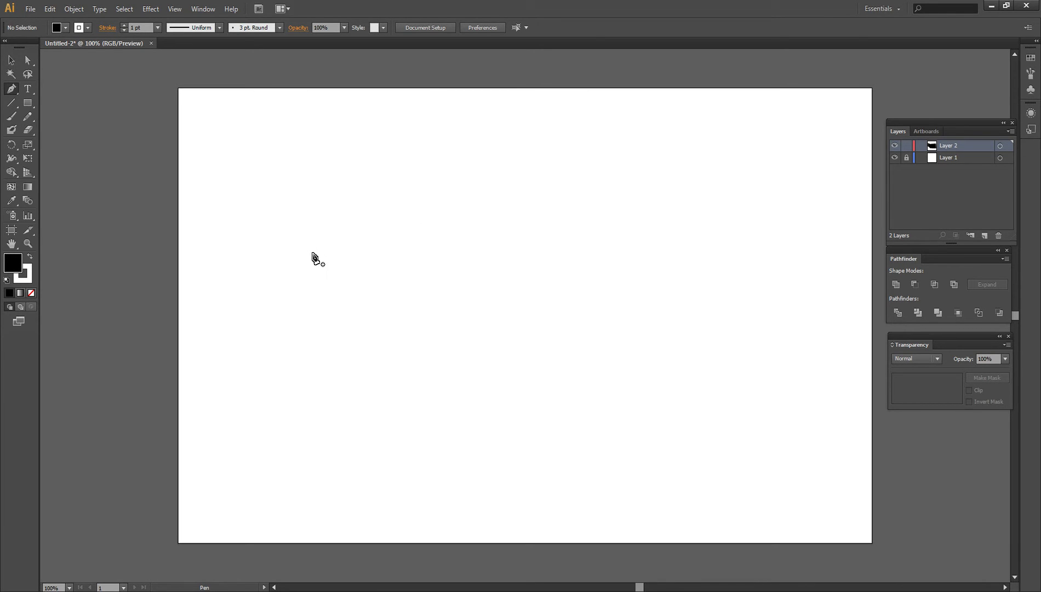
Draw a closed black-filled, downward-pointing triangle about 236 pt wide and 322 pt tall in the artboard's upper left with the Pen tool
click(235, 158)
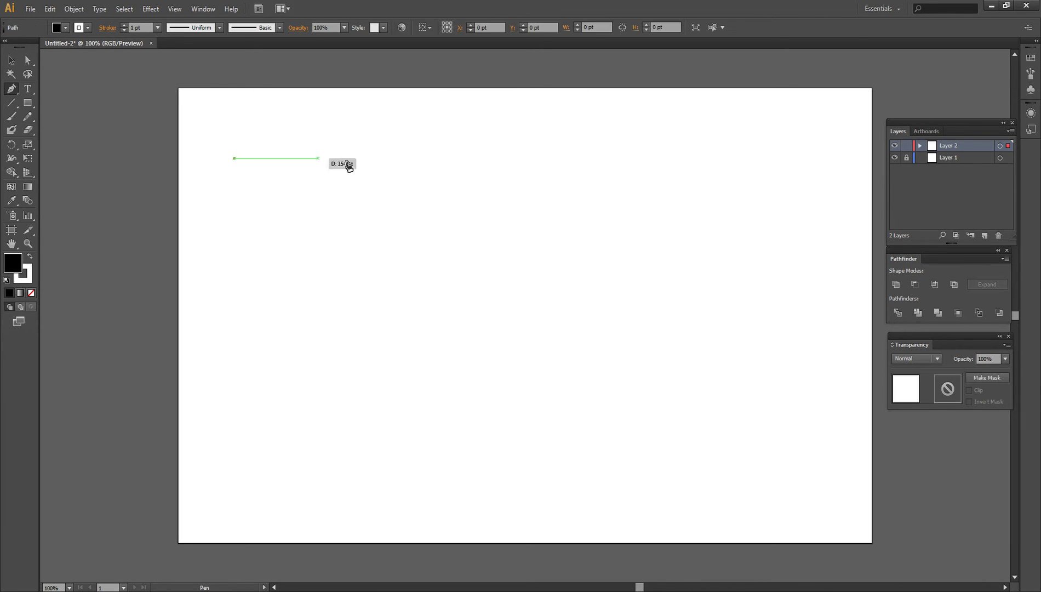
click(362, 158)
click(260, 328)
key(ctrl)
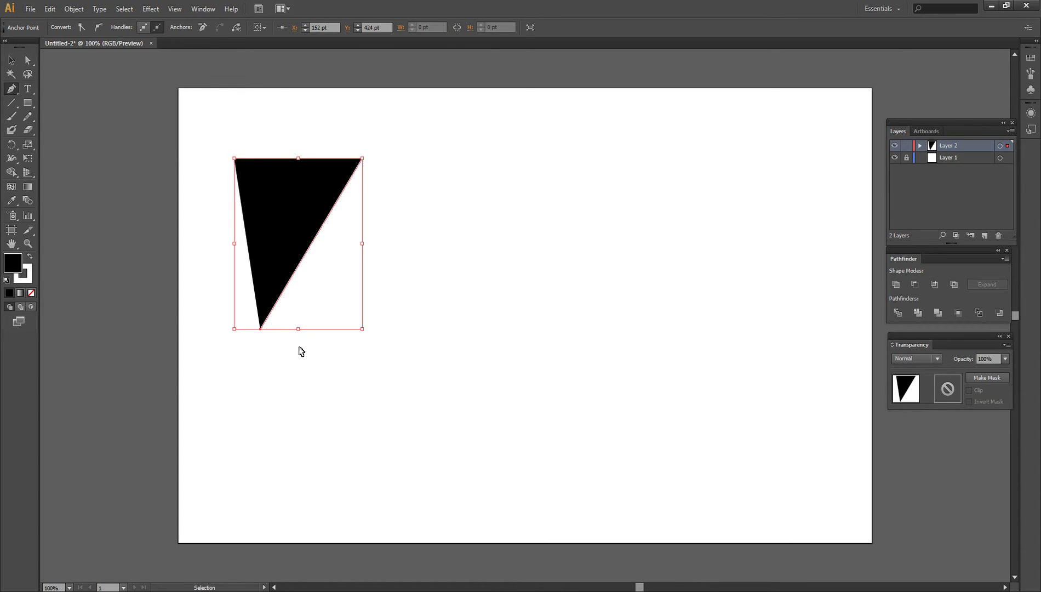
drag(260, 329, 290, 340)
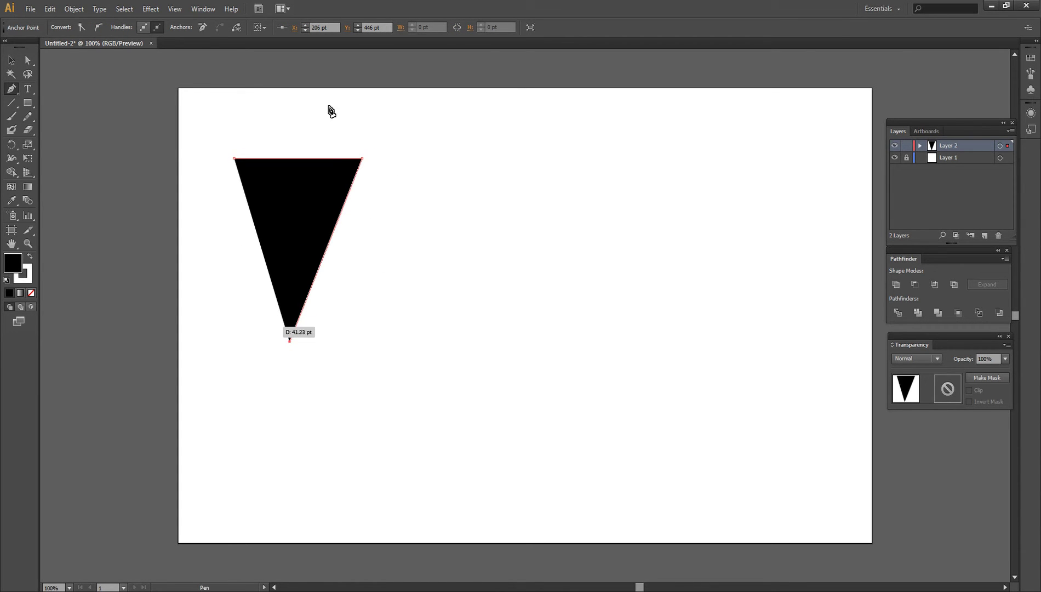
key(shift+x)
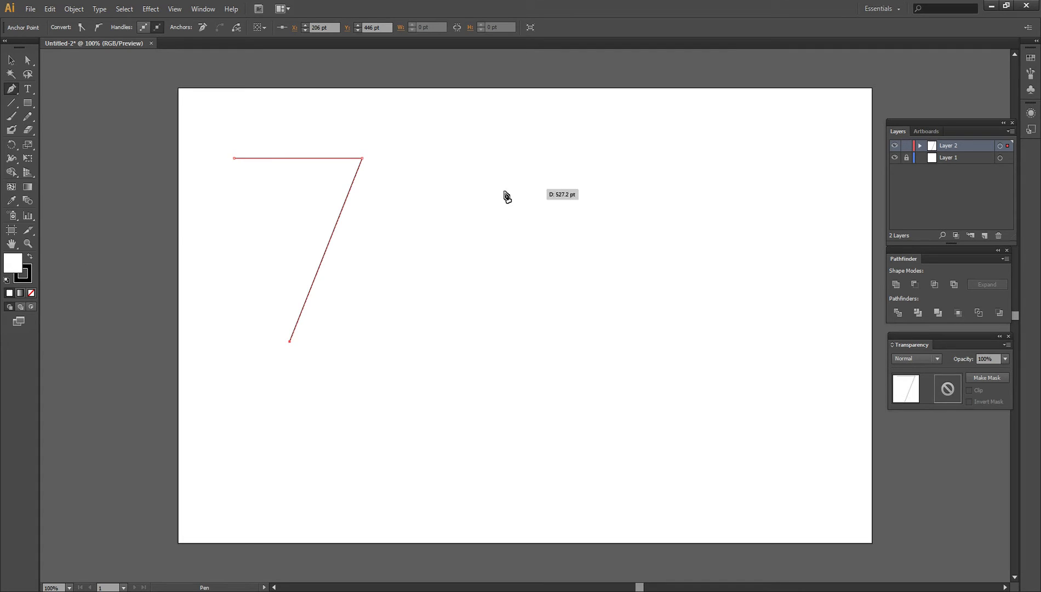
key(shift+x)
click(235, 159)
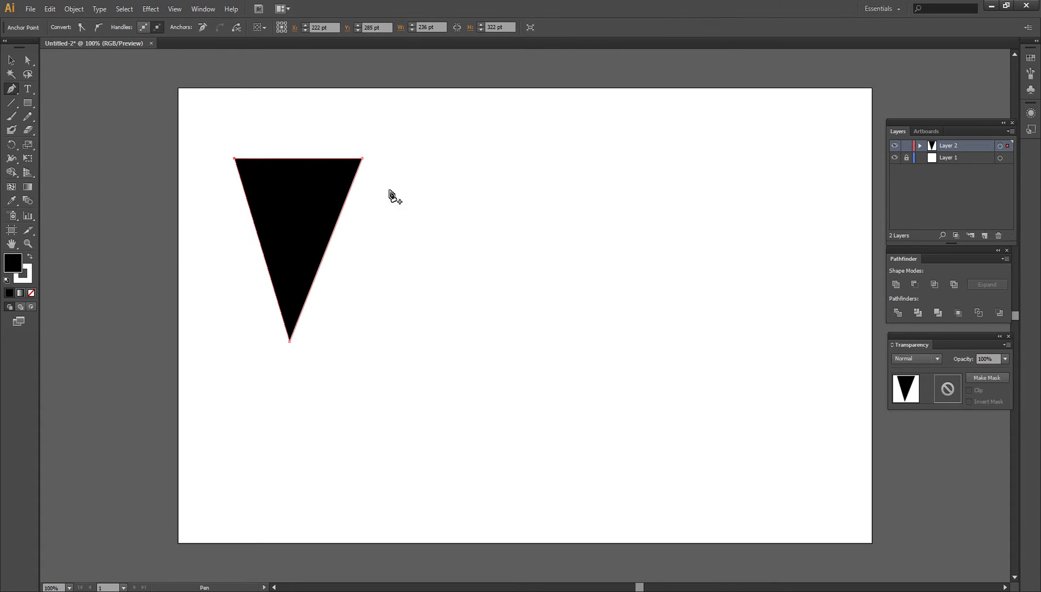
Swap the triangle's fill and stroke to show it as an outline, and swap them back to a black fill
click(29, 256)
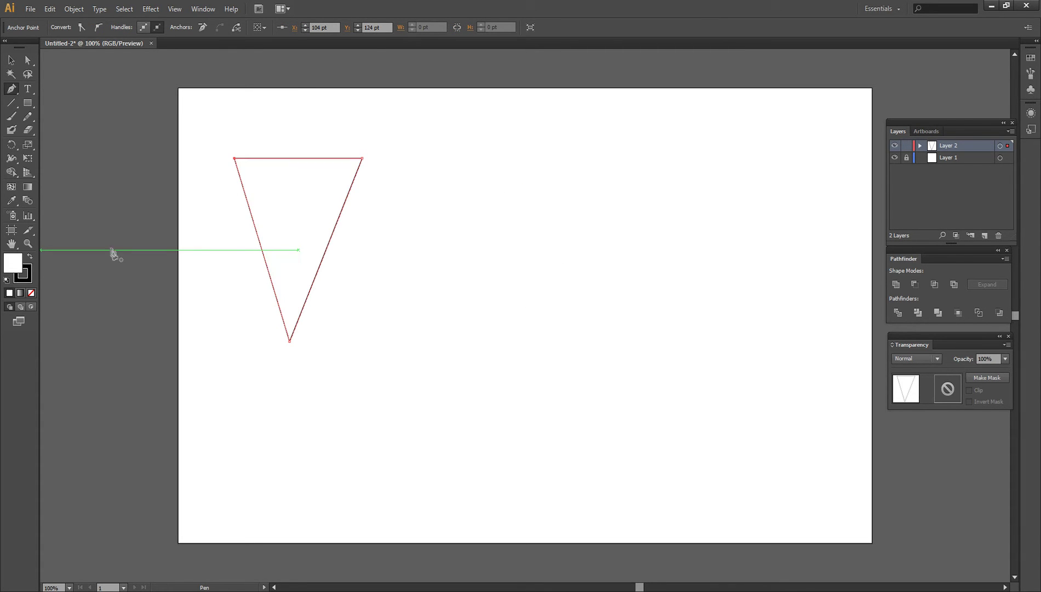
click(524, 171)
ctrl+click(339, 209)
click(30, 257)
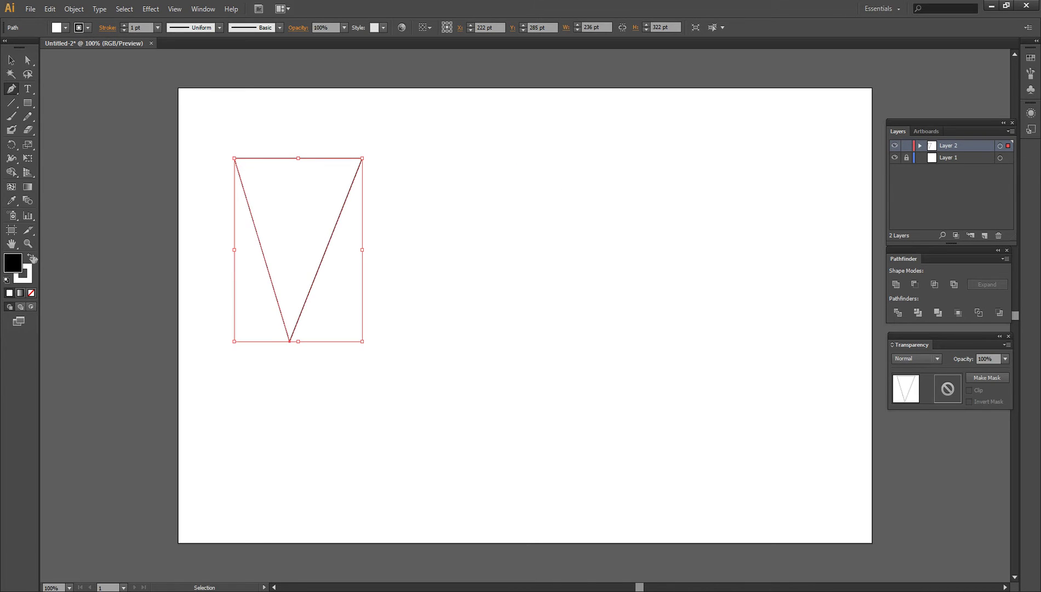
Draw a closed irregular six-point Pen outline beside the triangle with a notch on its left side, and swap it to a black fill
click(549, 153)
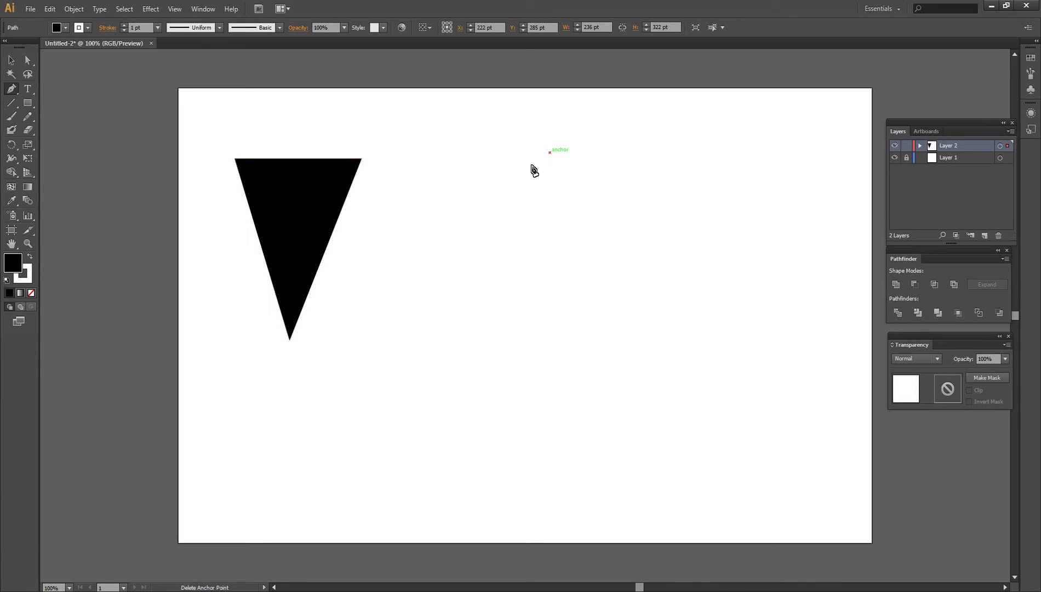
click(32, 258)
click(656, 146)
click(617, 267)
click(569, 275)
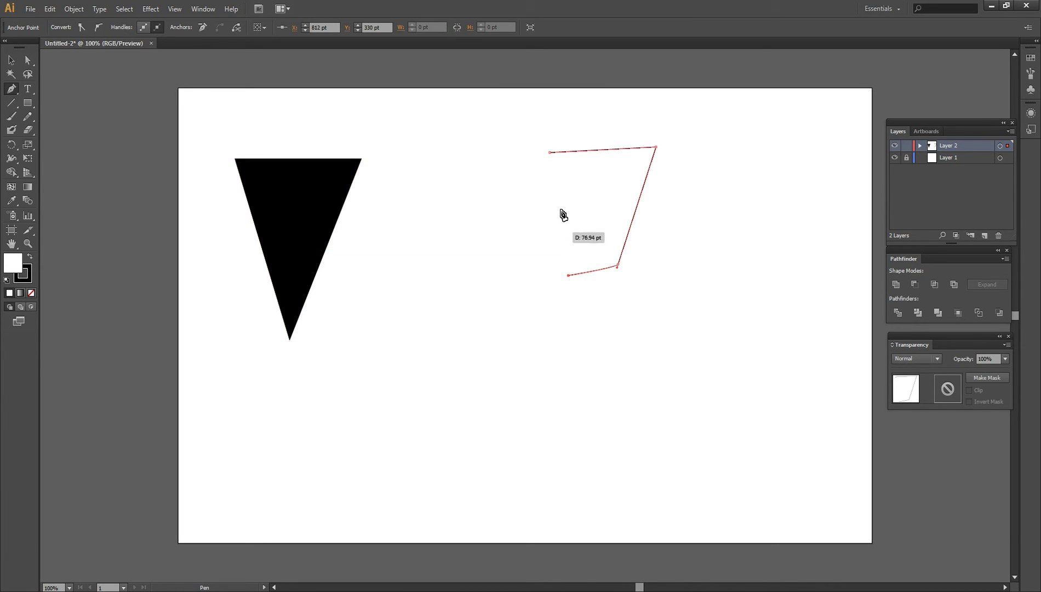
click(561, 206)
click(589, 183)
click(550, 153)
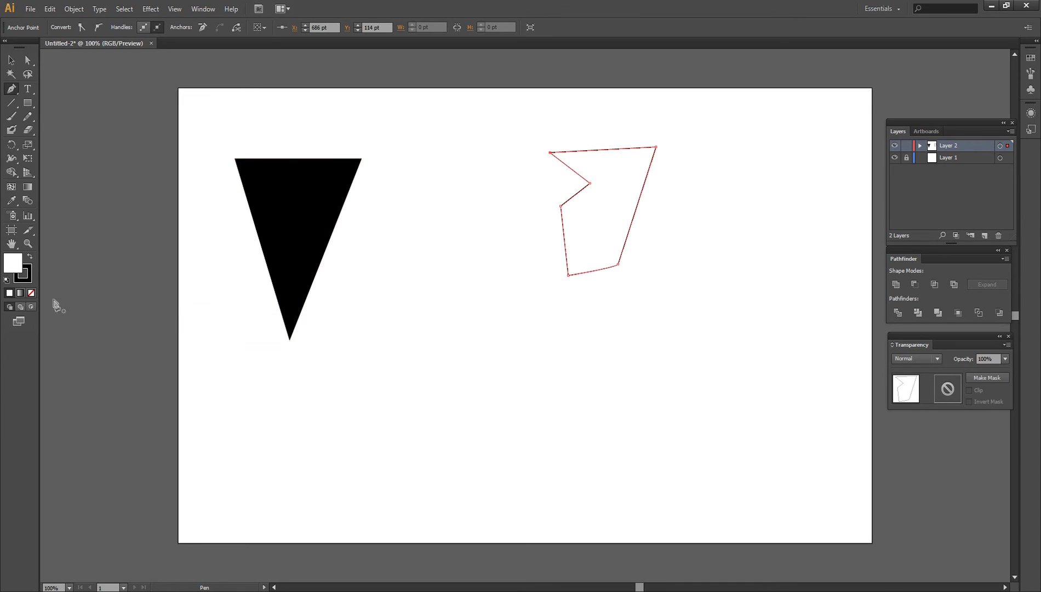
click(32, 259)
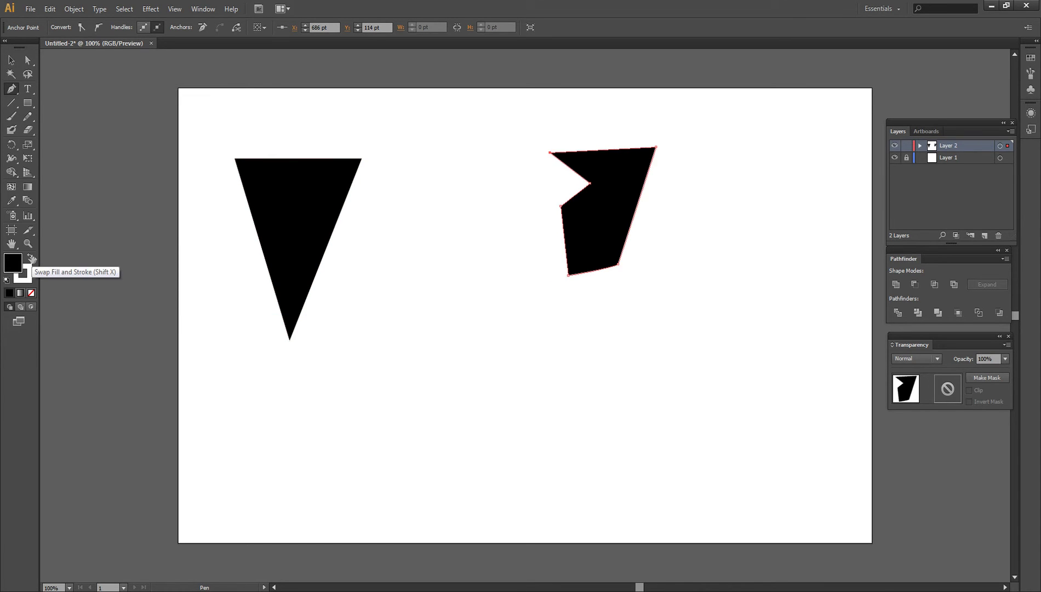
Undo both the notched shape and the triangle to empty the artboard
key(ctrl+z)
key(ctrl+z)
key(ctrl+z)
key(ctrl+z)
key(ctrl+z)
key(ctrl+z)
key(ctrl+z)
key(ctrl+z)
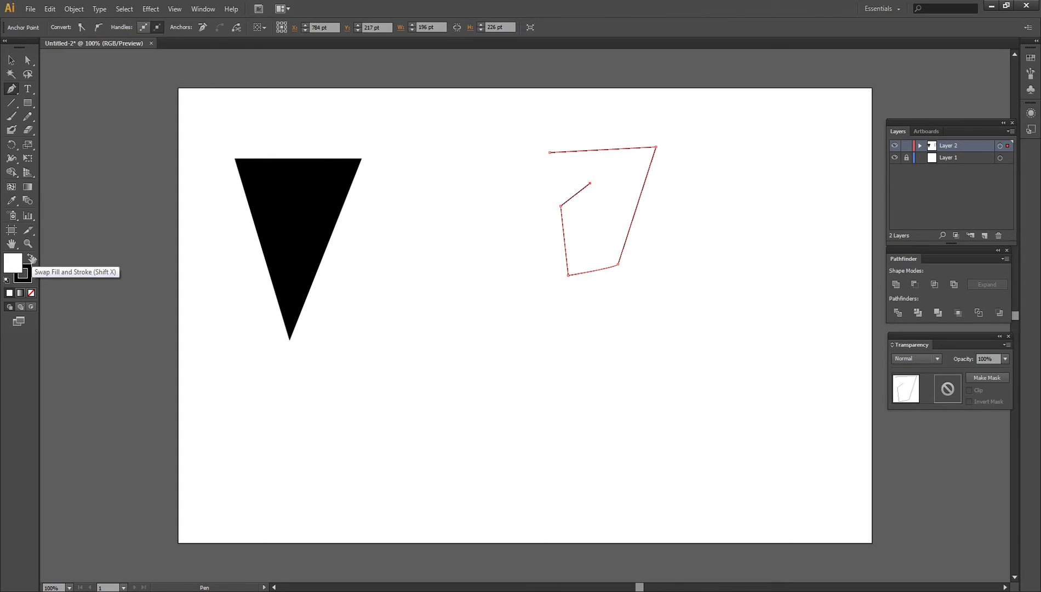
key(ctrl+z)
key(ctrl+z)
key(ctrl+z)
key(ctrl+z)
key(ctrl+z)
key(ctrl+z)
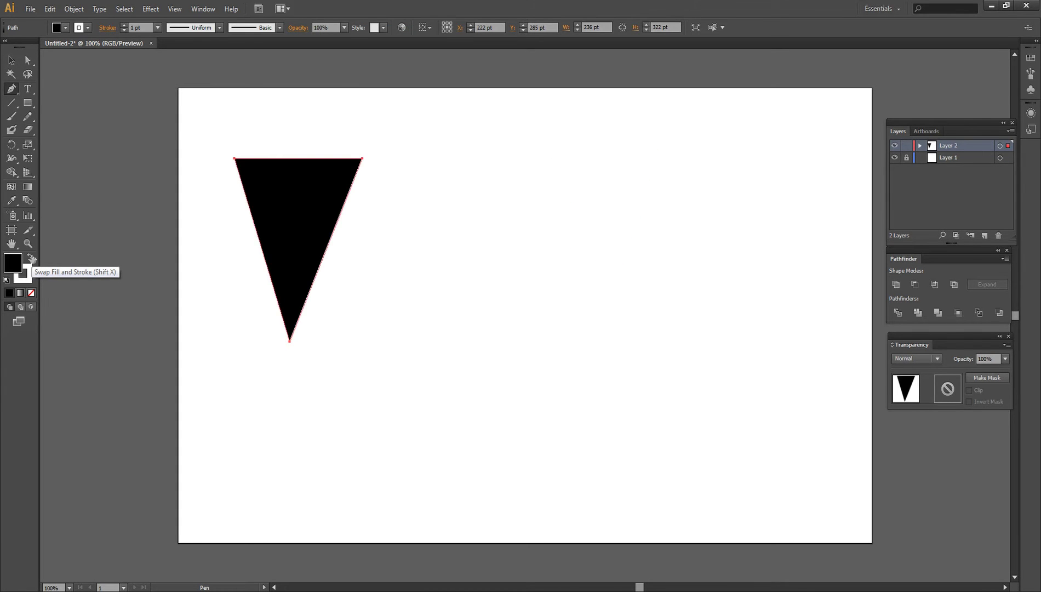
key(ctrl+z)
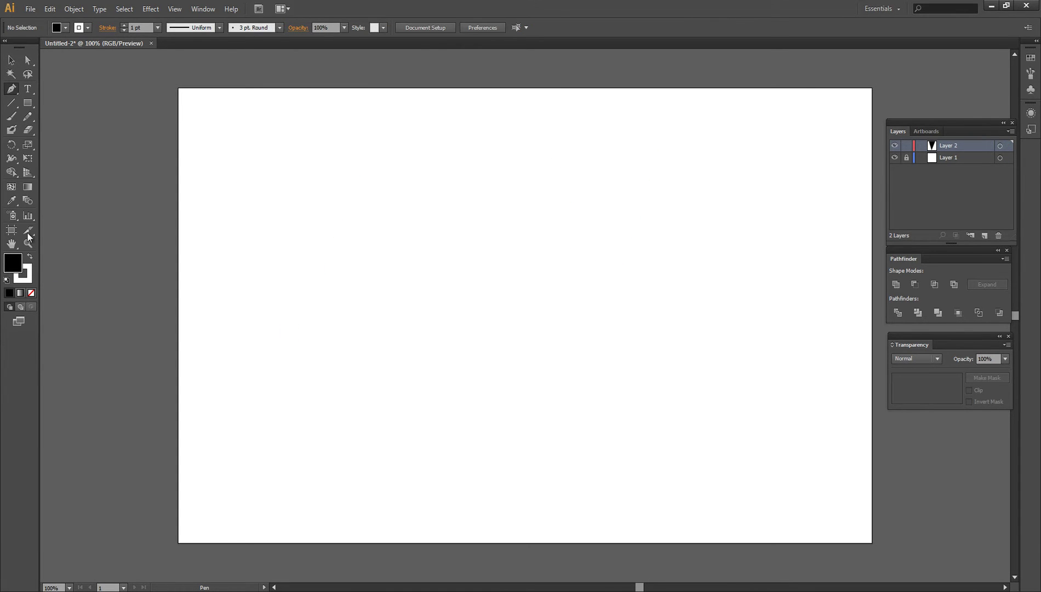
Try a black-filled Pen triangle with a horizontal top edge about 442 pt long, and undo back to its first anchor
click(247, 170)
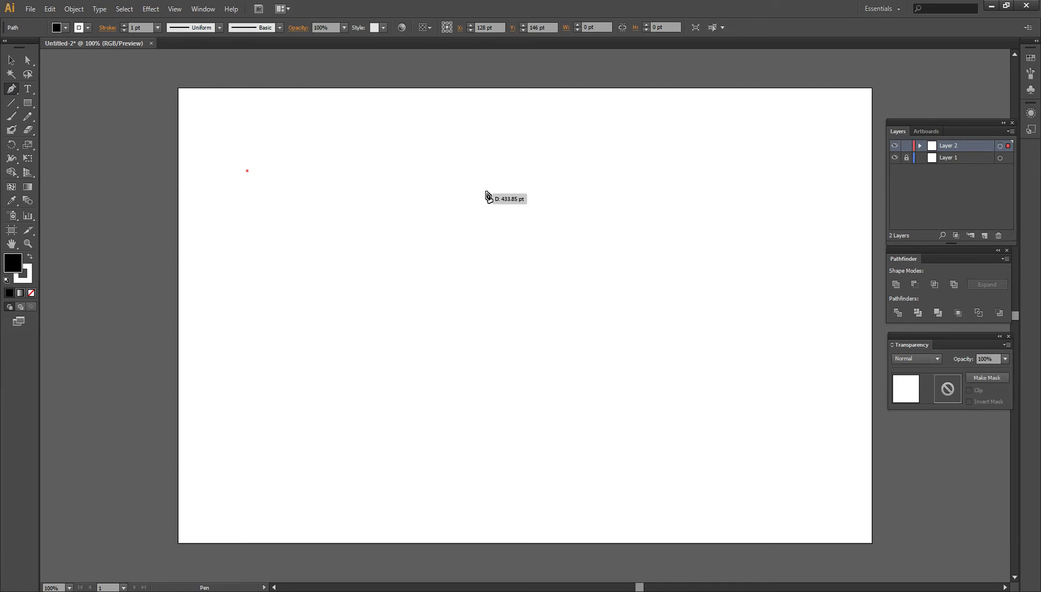
shift+click(486, 195)
click(361, 303)
key(ctrl+z)
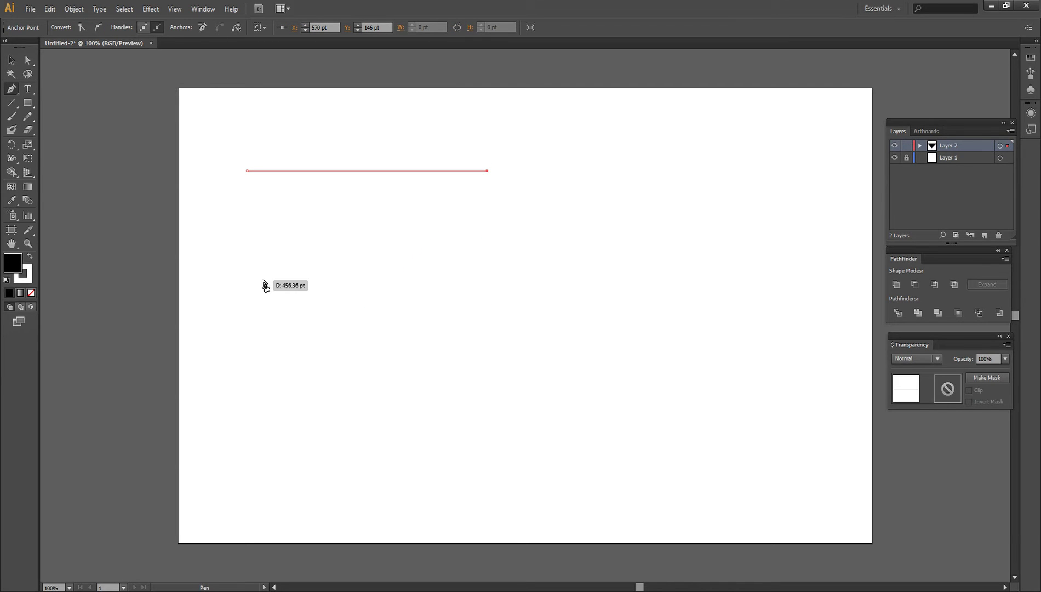
key(ctrl+z)
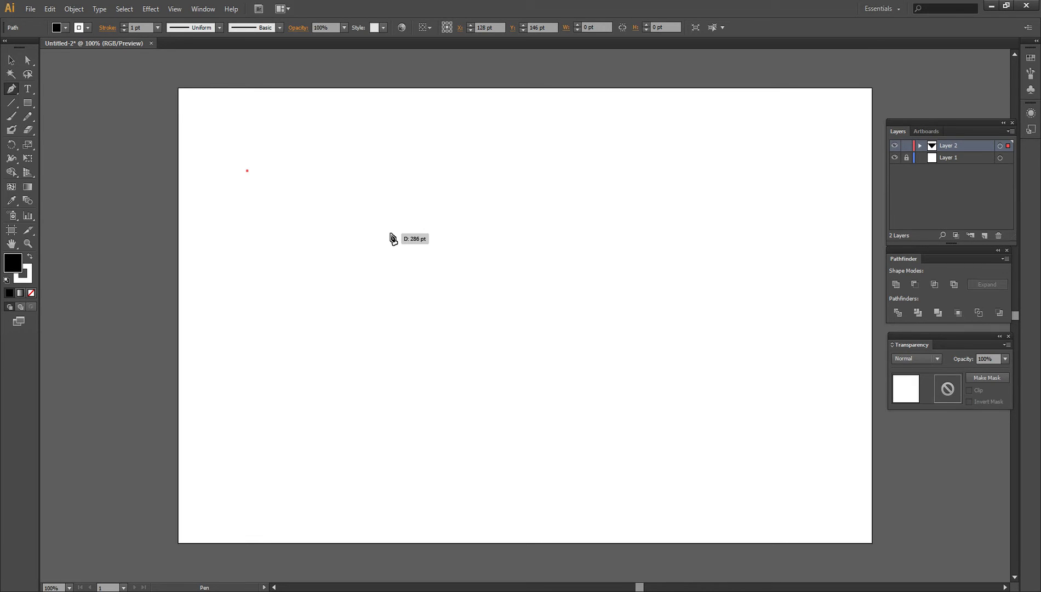
Extend the Pen path into a downward-pointing black triangle with a horizontal top edge about 800 pt long, redoing misplaced anchors
click(616, 171)
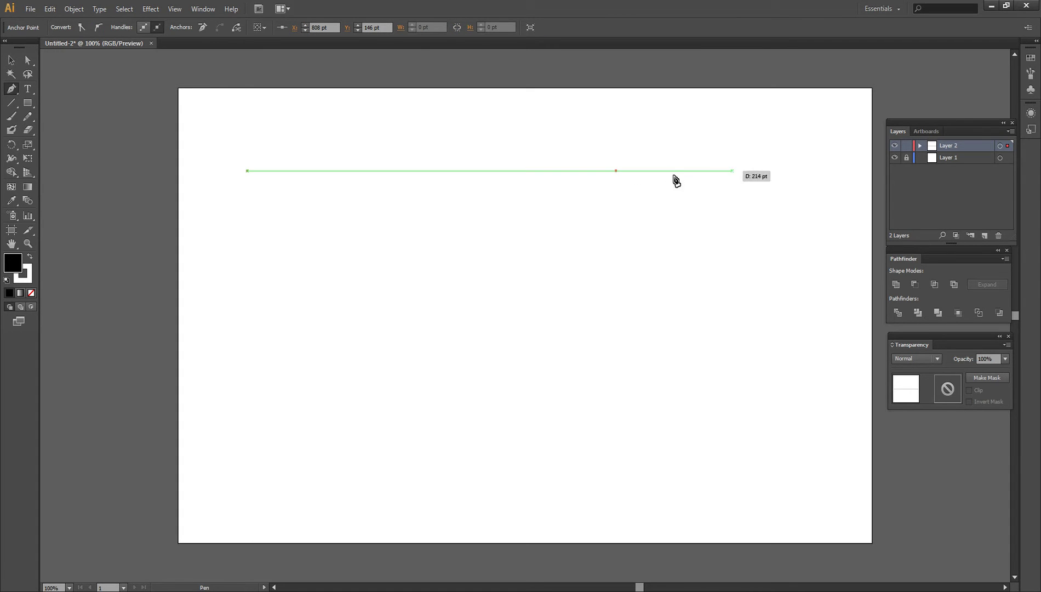
key(ctrl+z)
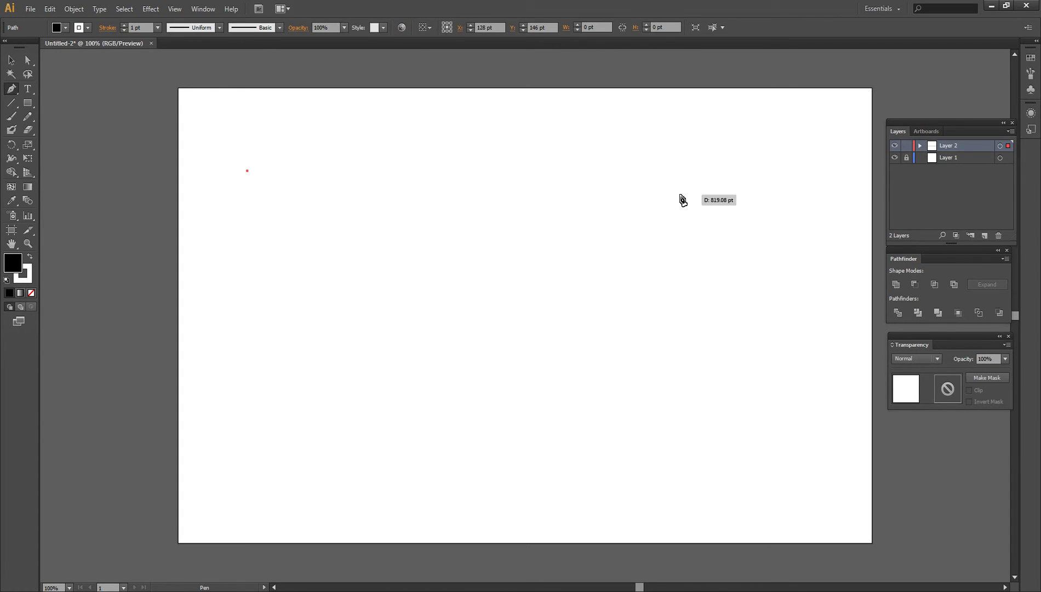
click(682, 172)
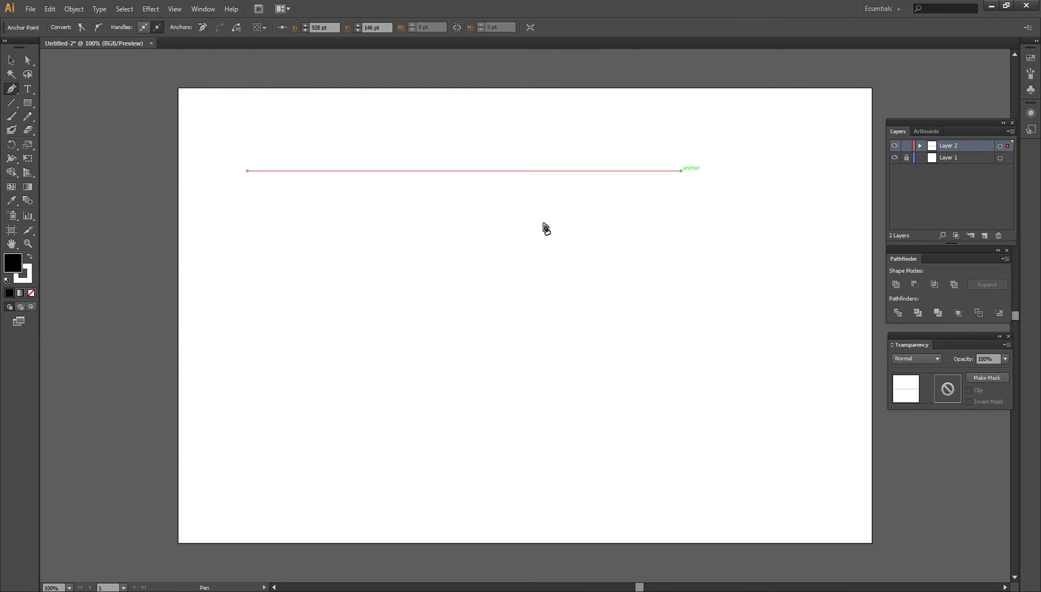
click(499, 355)
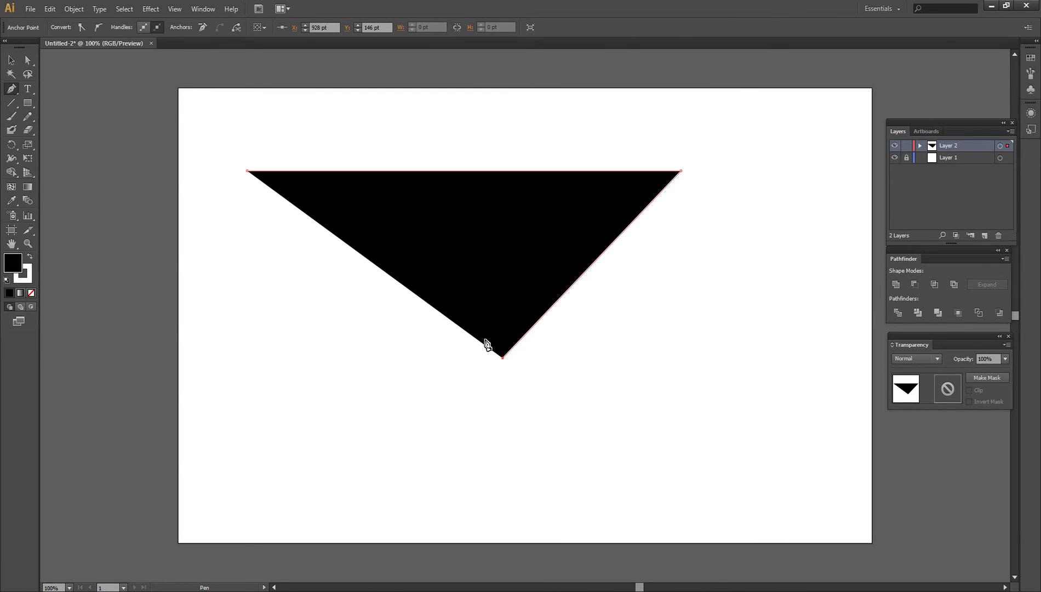
key(ctrl+z)
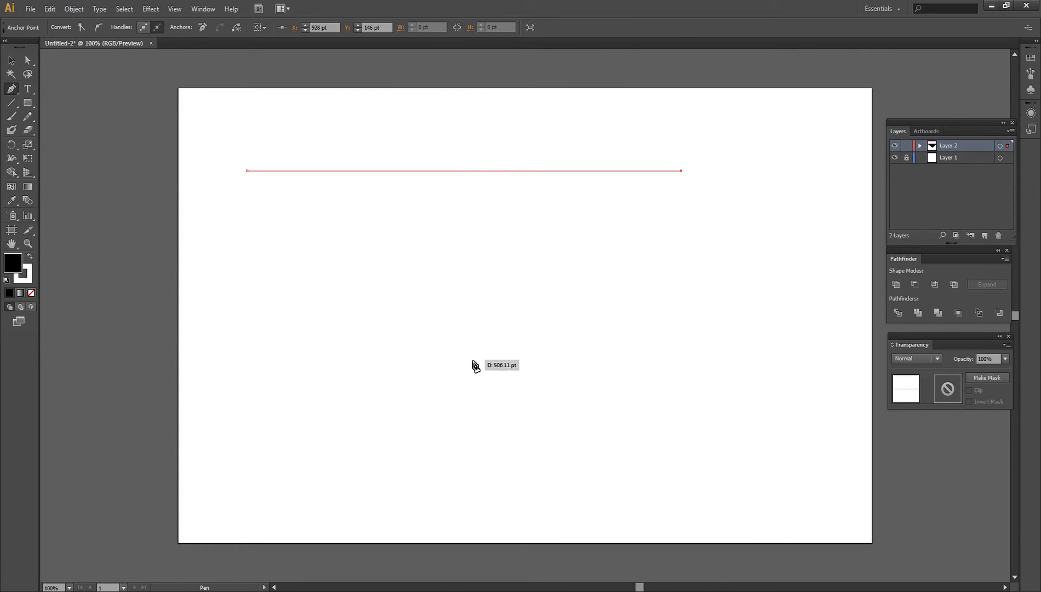
click(465, 396)
key(ctrl)
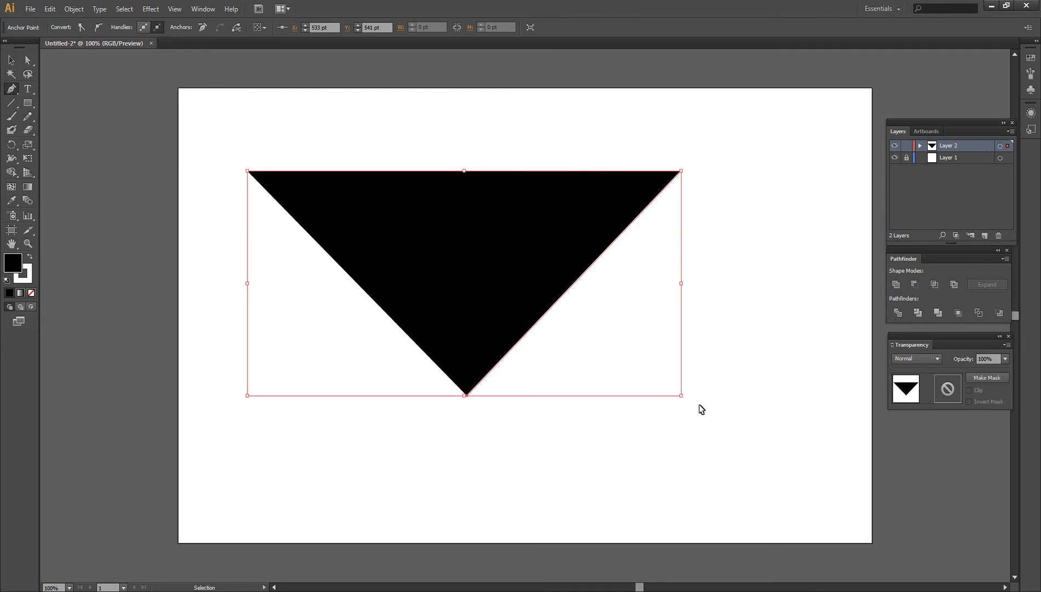
Undo the wide triangle completely, including its first anchor
key(ctrl+z)
key(ctrl+z)
key(ctrl+z)
Draw a large self-crossing, black-filled Pen path with seventeen straight-line anchors spread across the artboard
click(227, 124)
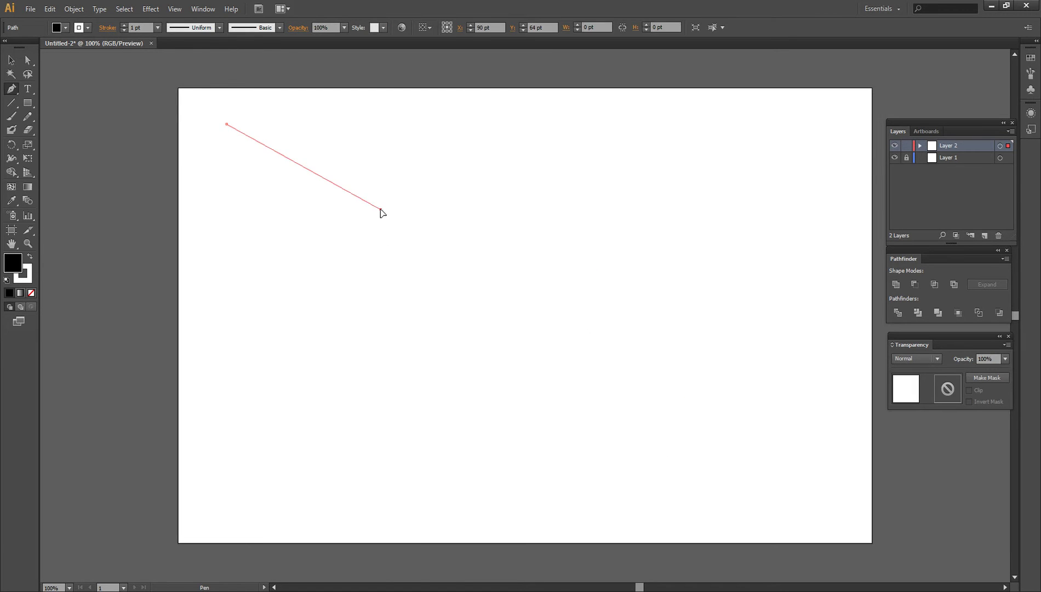
click(380, 209)
click(265, 365)
click(182, 245)
click(232, 422)
click(486, 390)
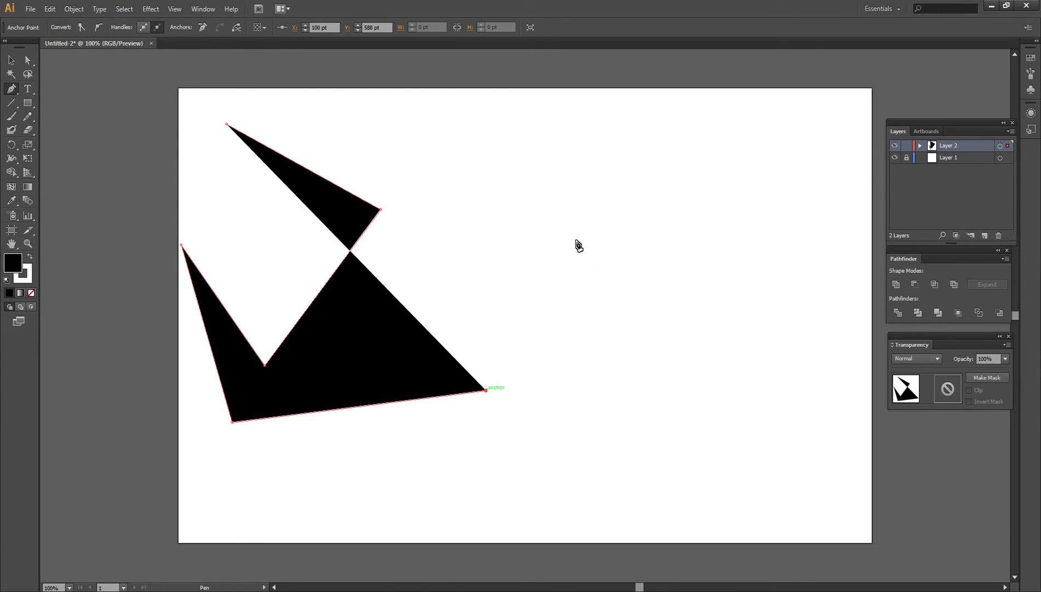
click(600, 200)
click(327, 244)
click(237, 266)
click(476, 124)
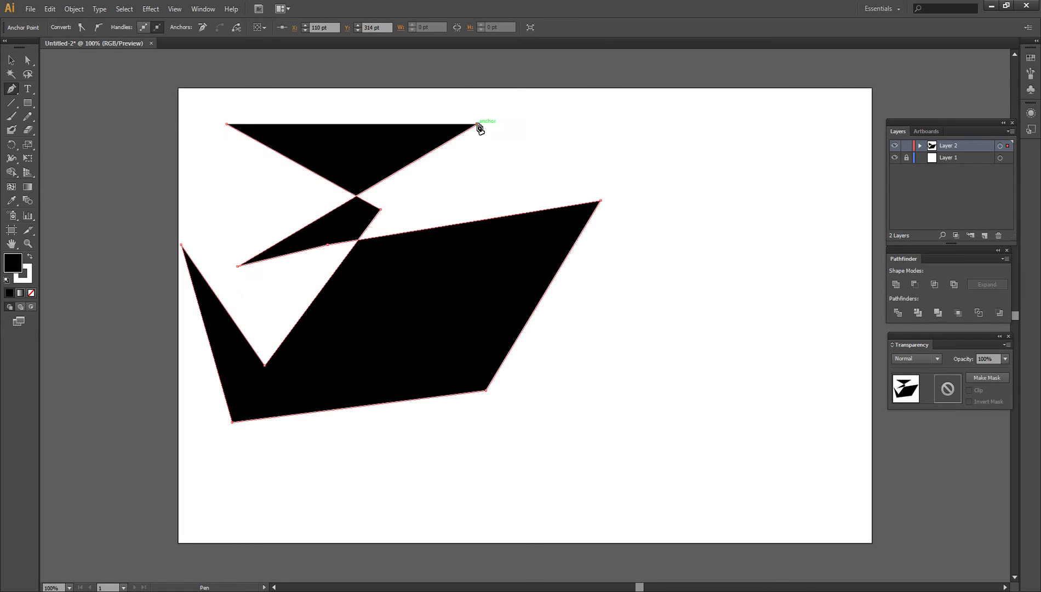
click(619, 150)
click(773, 292)
click(668, 464)
click(429, 476)
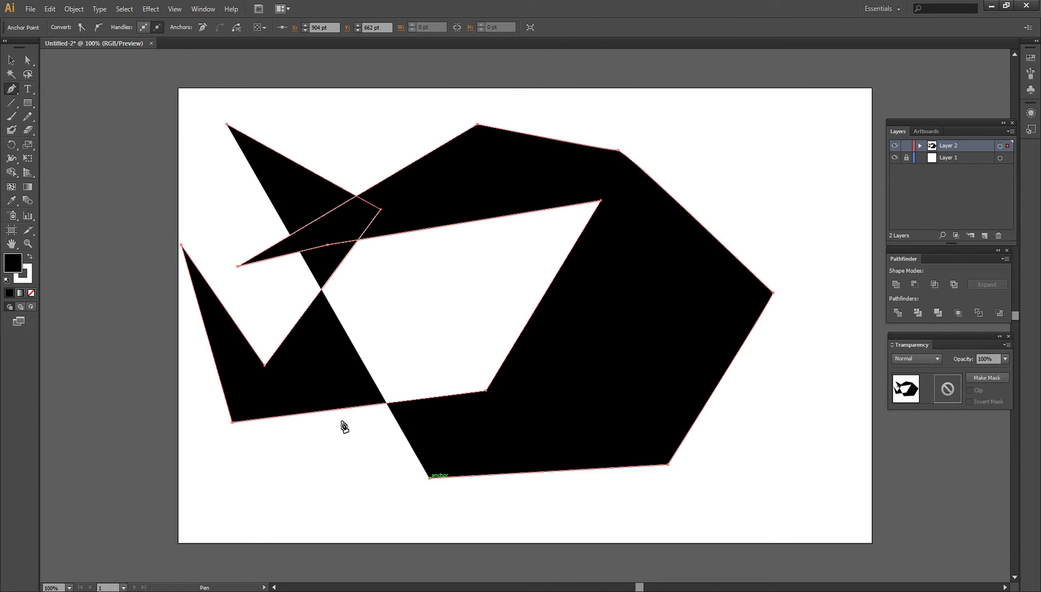
click(282, 292)
click(194, 205)
click(410, 91)
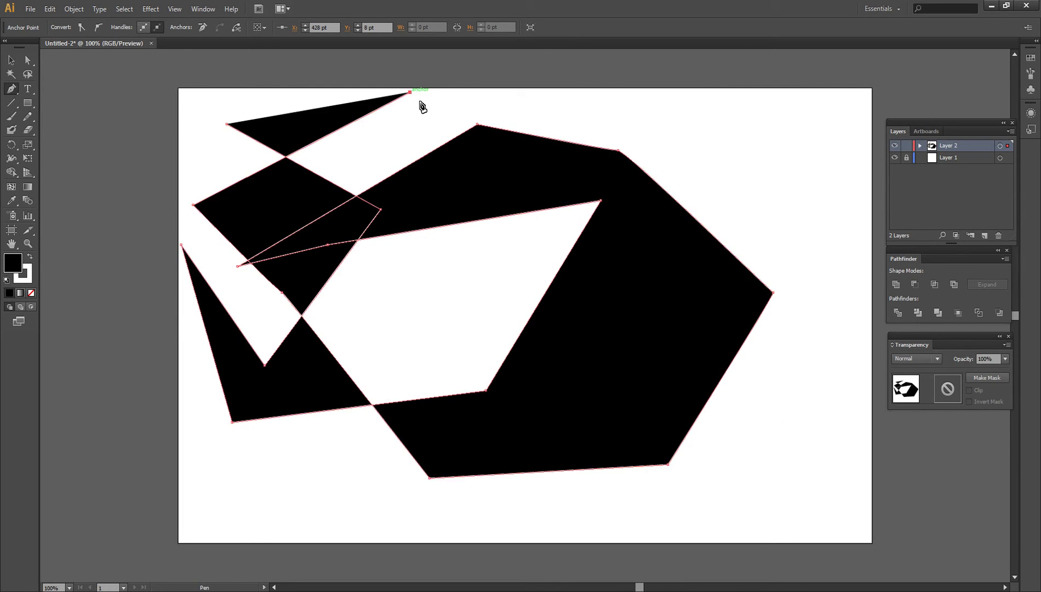
Undo every anchor of the self-crossing path until the artboard is empty
key(ctrl+z)
key(ctrl+z)
key(ctrl+z)
key(ctrl+z)
key(ctrl+z)
key(ctrl+z)
key(ctrl+z)
key(ctrl+z)
key(ctrl+z)
key(ctrl+z)
key(ctrl+z)
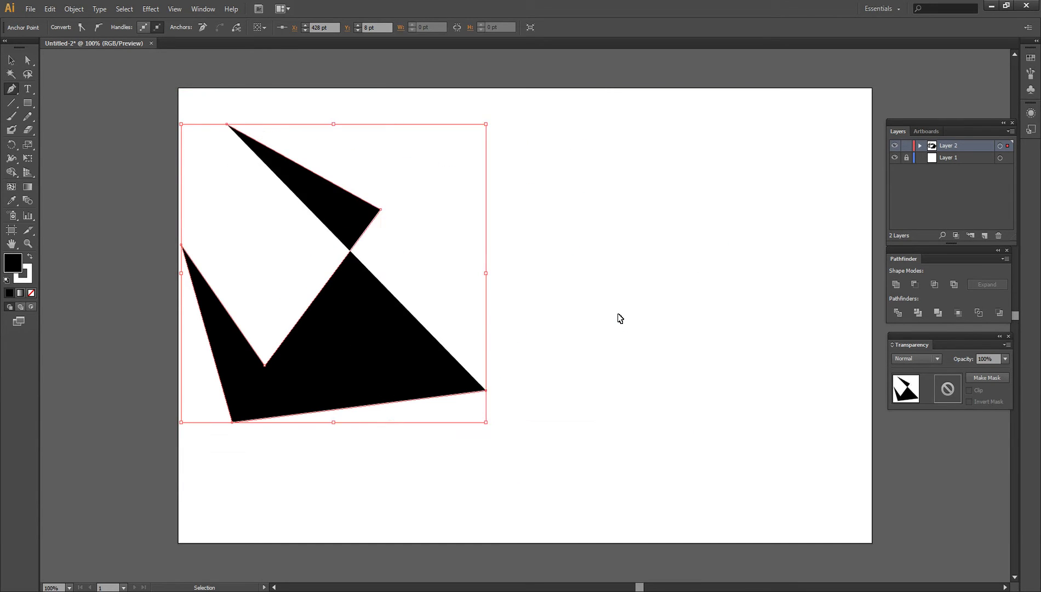
key(ctrl+z)
key(ctrl+z)
key(ctrl+z)
key(ctrl+z)
key(ctrl+z)
key(ctrl+z)
key(ctrl+z)
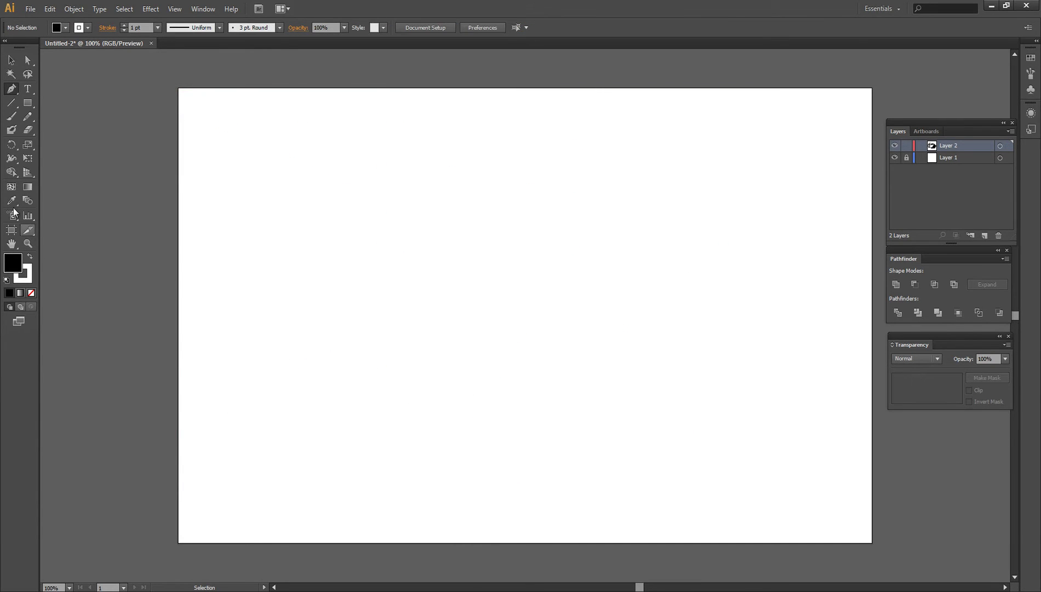
Swap to a white fill with black stroke and draw a closed five-point Pen outline with a notch on its left side
key(shift+x)
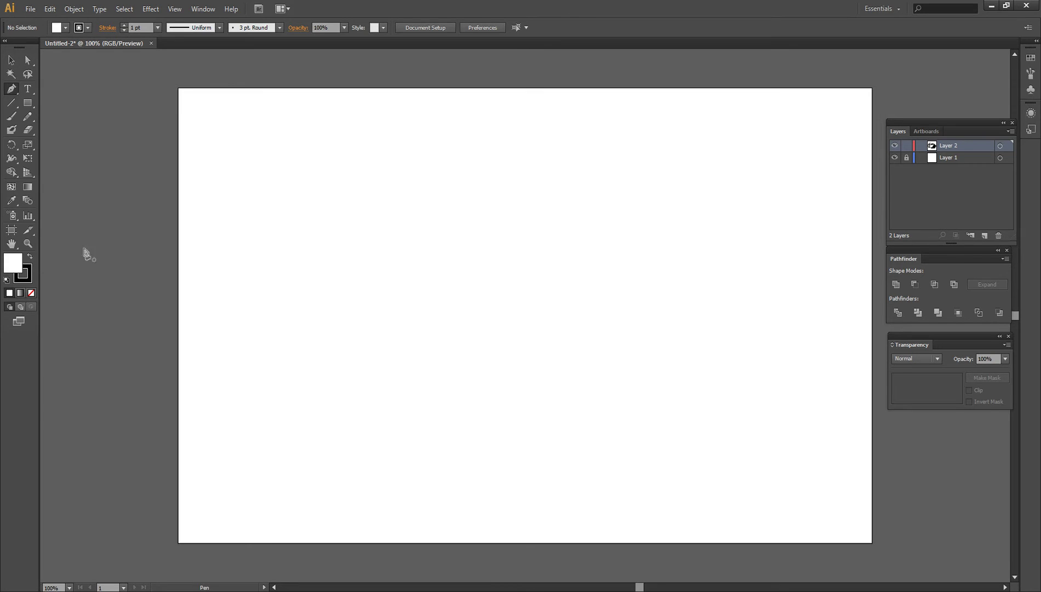
click(268, 223)
click(434, 226)
click(351, 318)
click(268, 267)
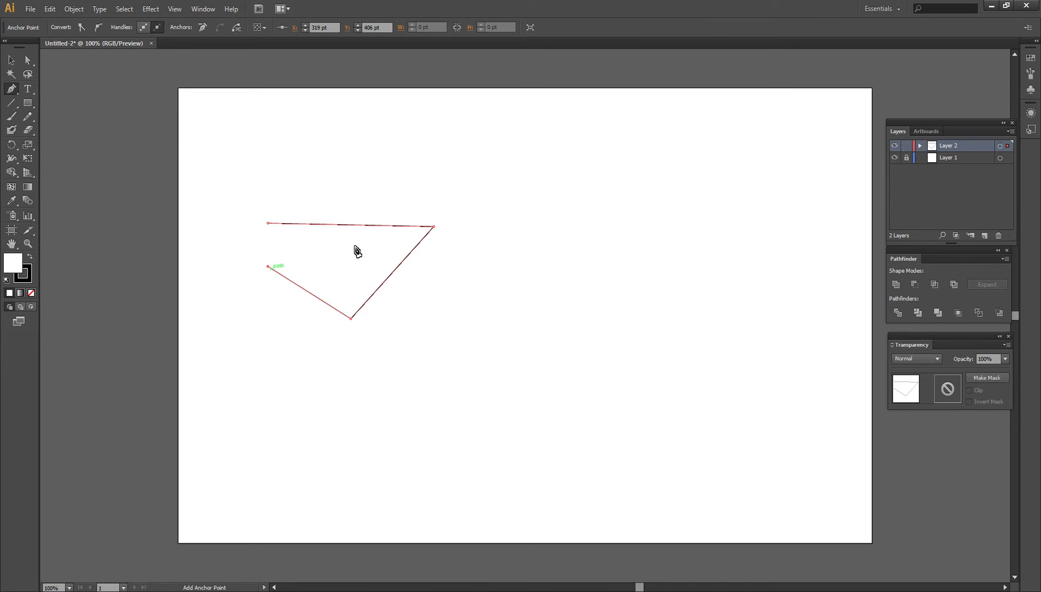
click(357, 245)
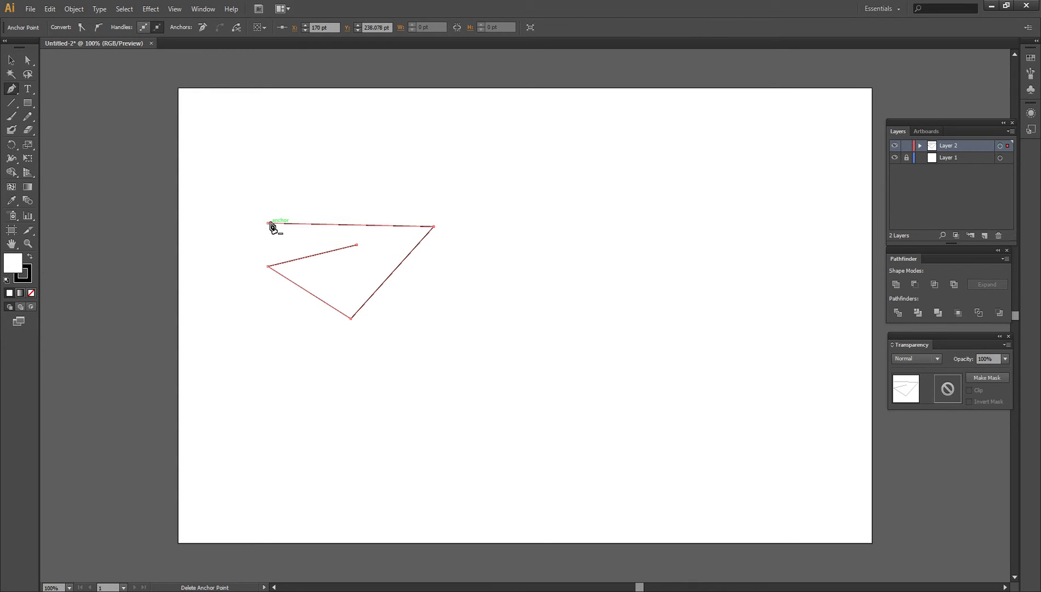
click(269, 223)
Draw a closed seven-point Pen outline with a narrow neck beside the notched shape, undoing two misplaced anchors along the way
click(516, 149)
click(584, 271)
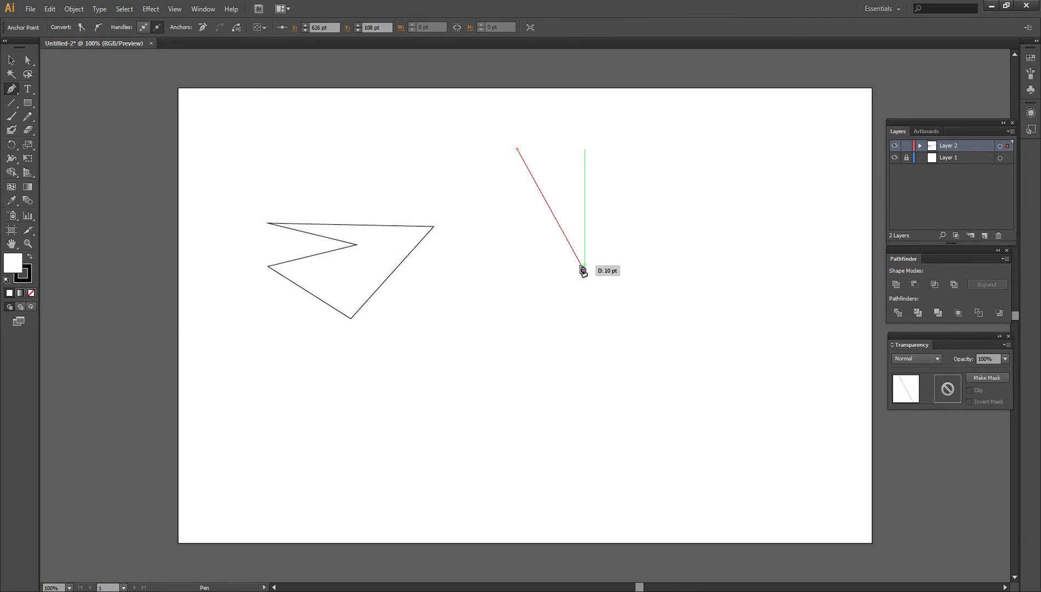
click(386, 345)
click(456, 164)
click(485, 277)
key(ctrl+z)
key(ctrl+z)
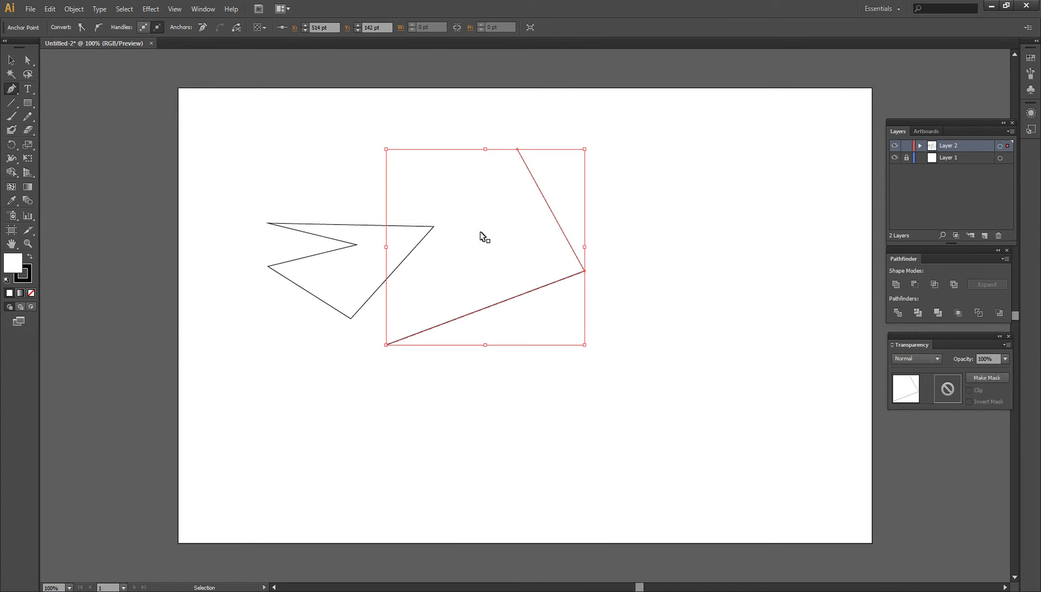
click(480, 219)
click(446, 148)
click(485, 105)
click(538, 134)
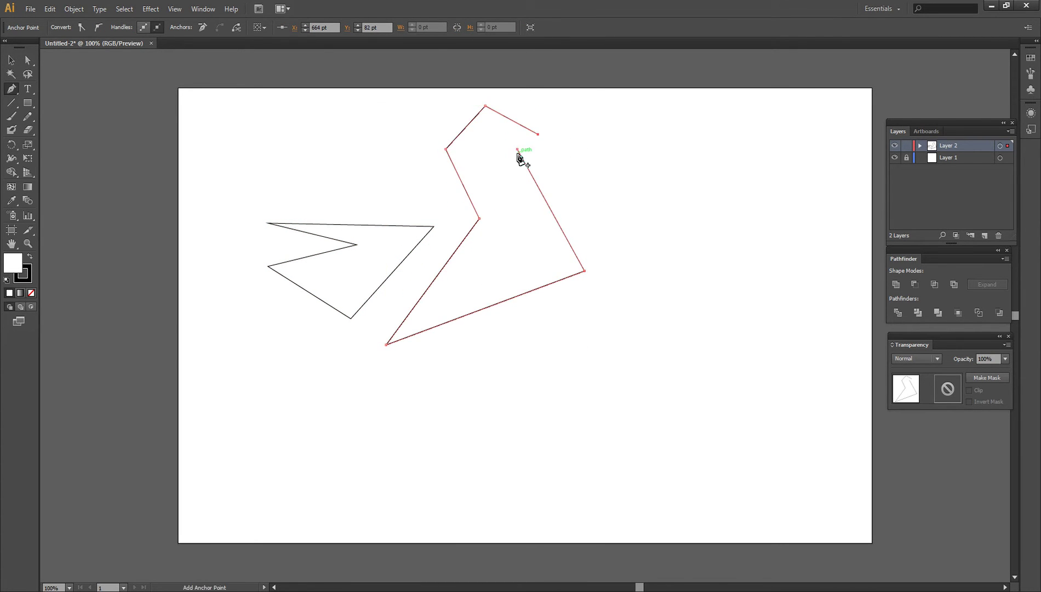
click(517, 149)
Draw a closed seven-point, boot-like Pen outline in the right half of the artboard
click(704, 178)
click(757, 352)
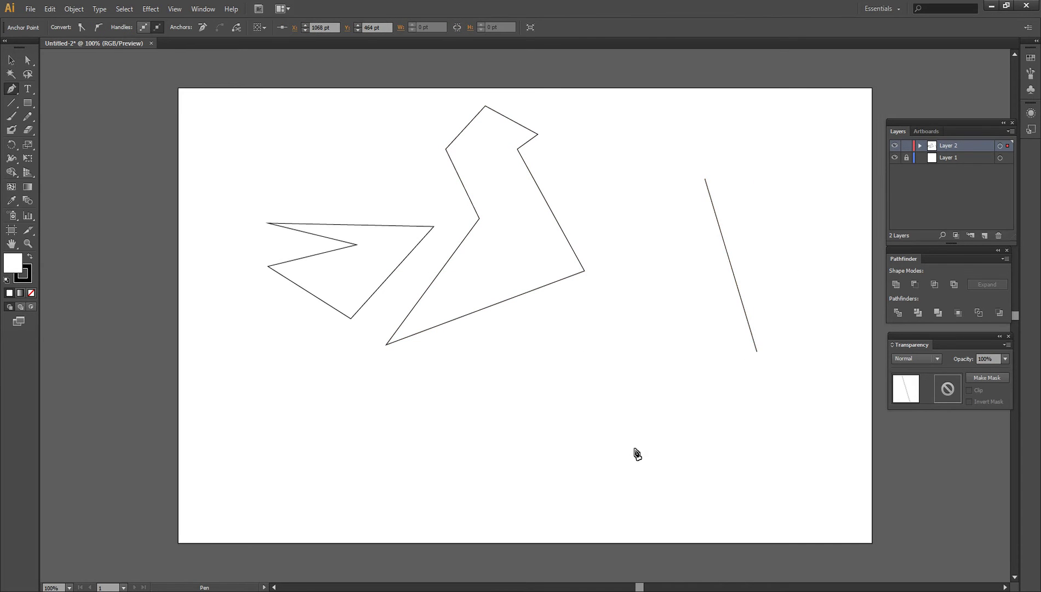
click(634, 448)
click(520, 437)
click(638, 333)
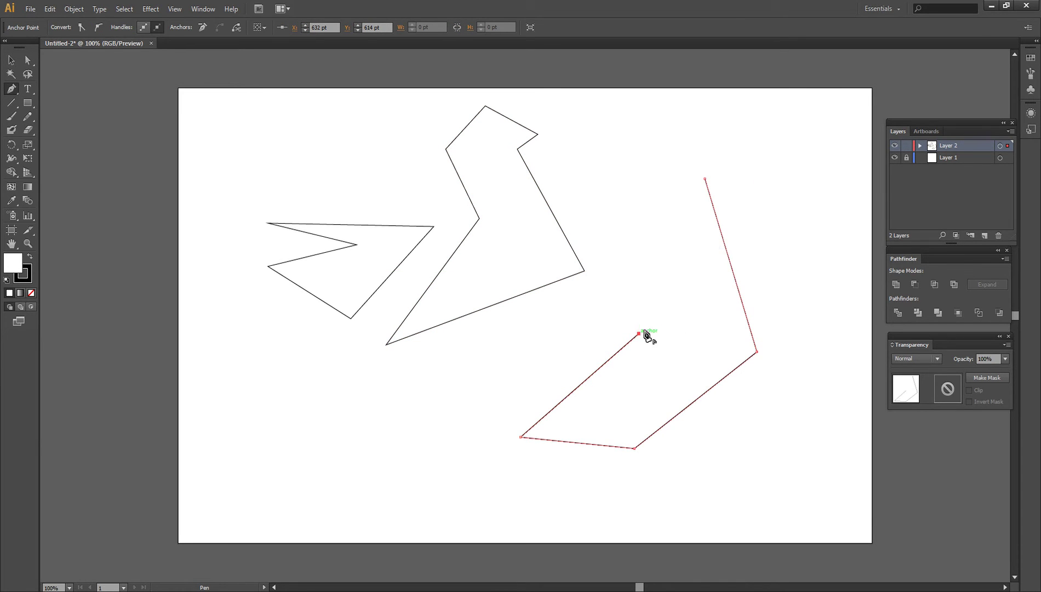
click(595, 188)
click(727, 138)
click(706, 179)
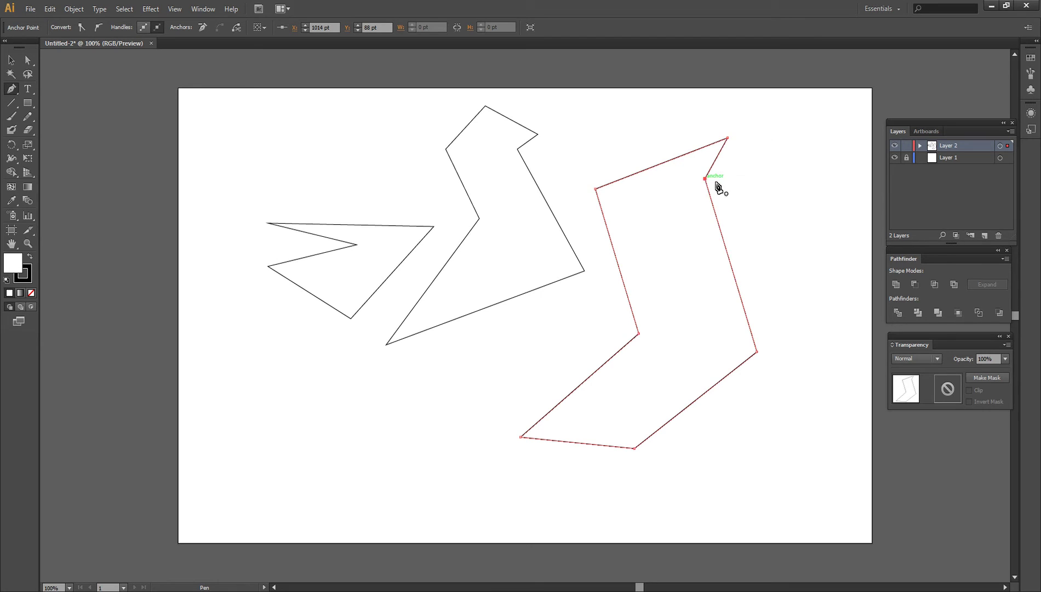
Undo all three outlined Pen shapes to empty the artboard
key(ctrl)
key(ctrl+z)
key(ctrl+z)
key(ctrl+z)
key(ctrl+z)
key(ctrl+z)
key(ctrl+z)
key(ctrl+z)
key(ctrl+z)
key(ctrl+z)
key(ctrl+z)
key(ctrl+z)
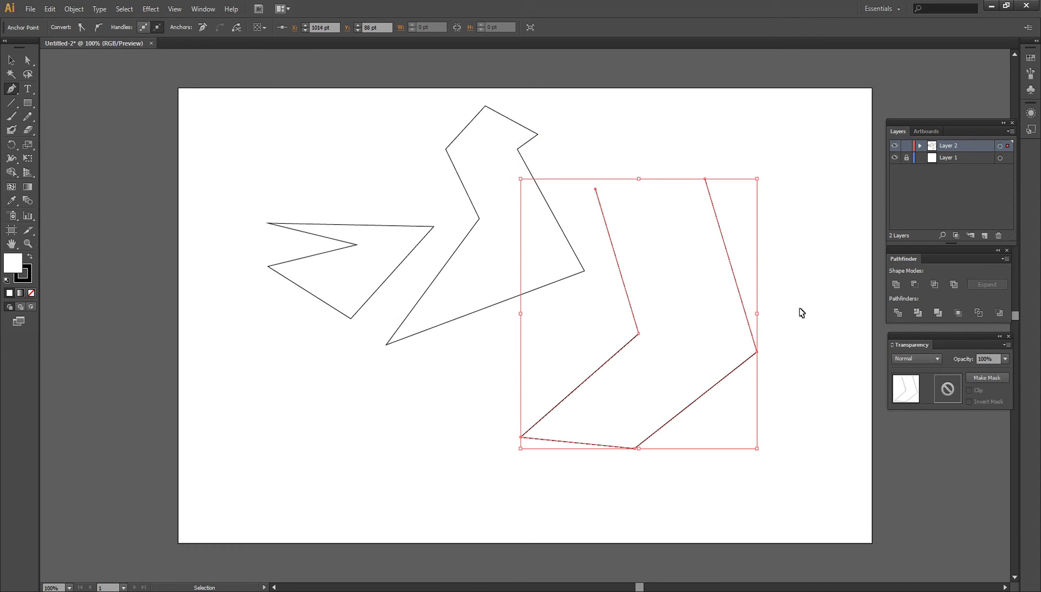
key(ctrl+z)
key(ctrl+z)
key(ctrl+z)
key(ctrl+z)
key(ctrl+z)
key(ctrl+z)
key(ctrl+z)
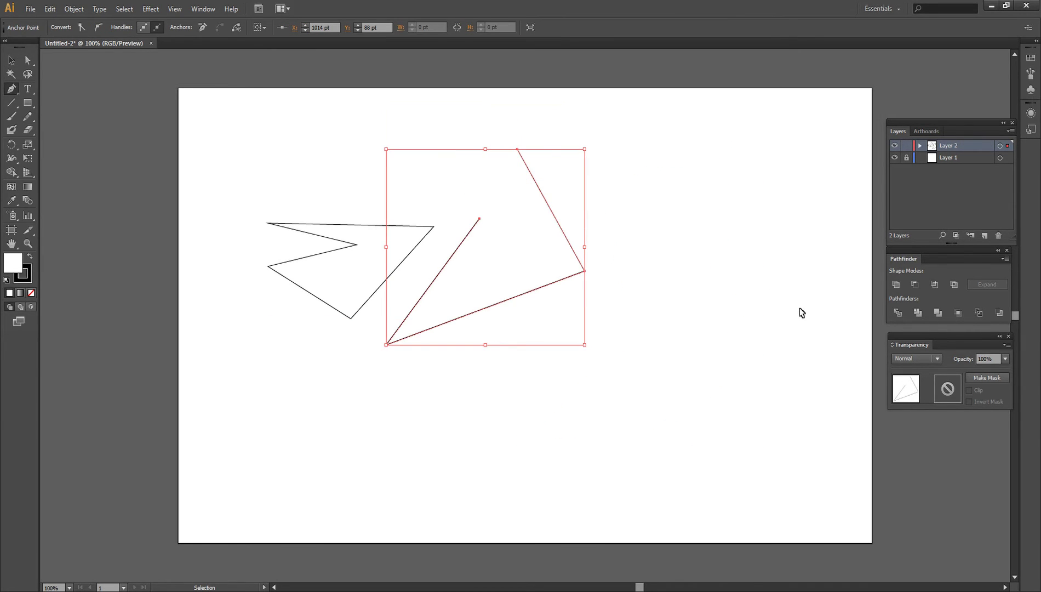
key(ctrl+z)
key(ctrl+z)
key(ctrl+z)
key(ctrl+z)
key(ctrl+z)
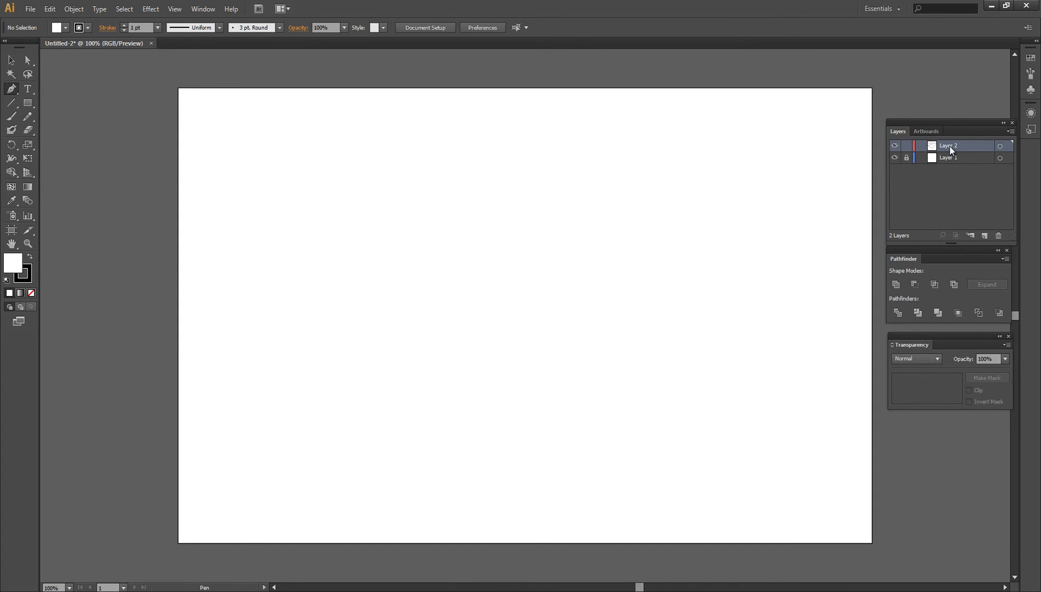
Delete the empty drawing layer and add a fresh one above the locked base layer
click(996, 237)
click(986, 236)
Draw a 354 pt wide square near the artboard's centre with the Rectangle tool and swap it to a black fill
drag(27, 103, 60, 103)
drag(362, 192, 555, 394)
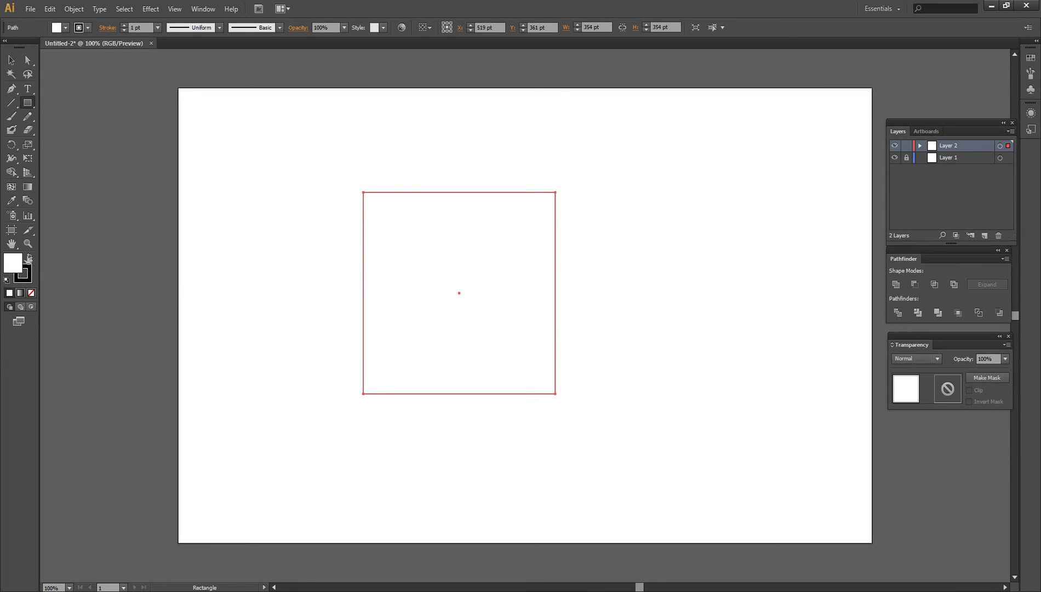
click(30, 258)
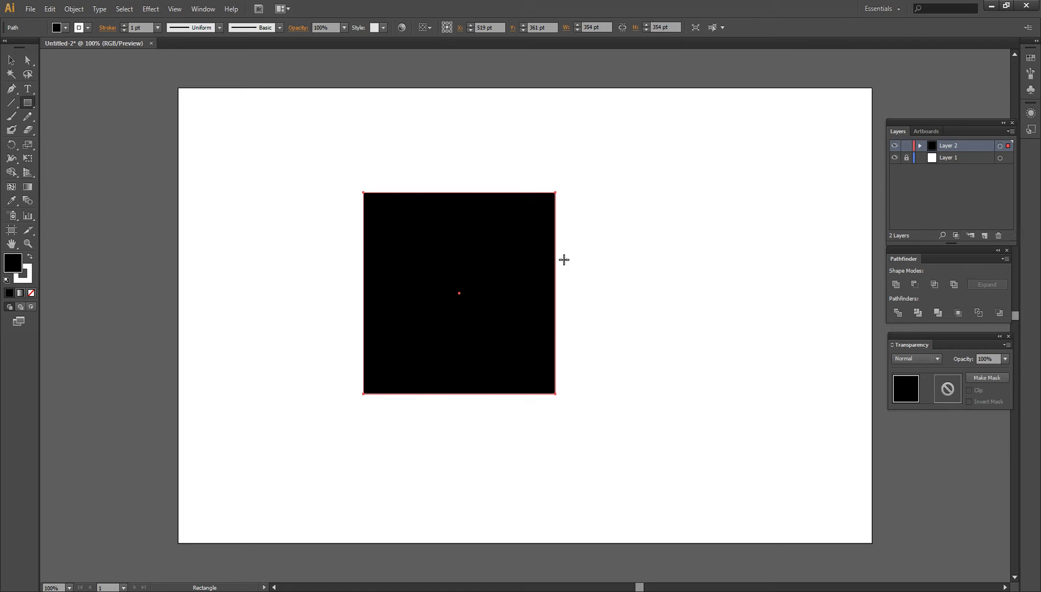
Move the black square around with the Selection tool, leaving its centre at X 535 pt, Y 383 pt
click(12, 59)
drag(506, 288, 550, 284)
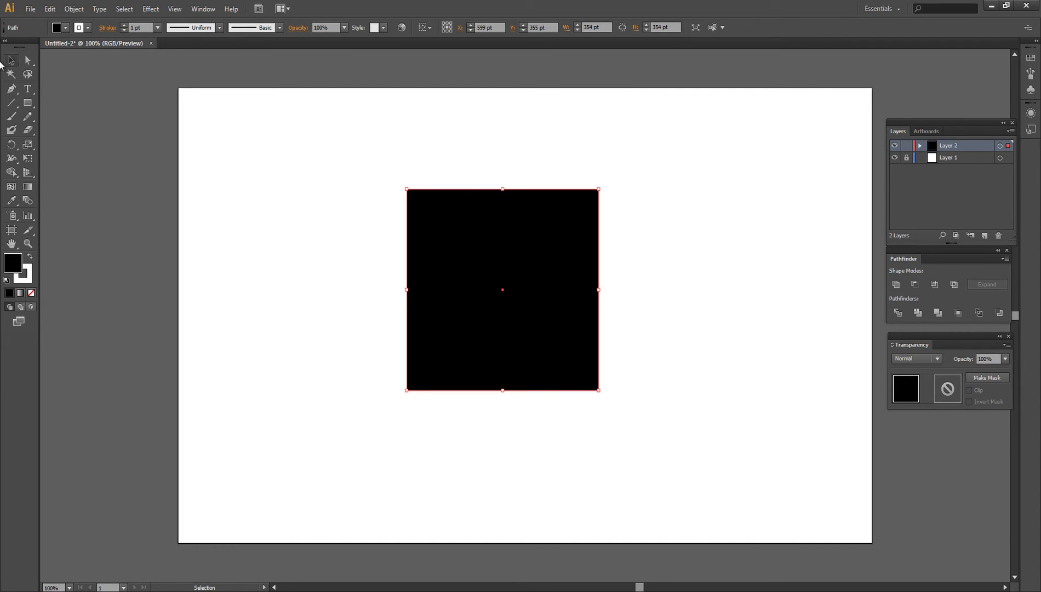
drag(483, 222, 500, 305)
Rotate the black square clockwise around its centre until it stands on a corner as a diamond
click(27, 60)
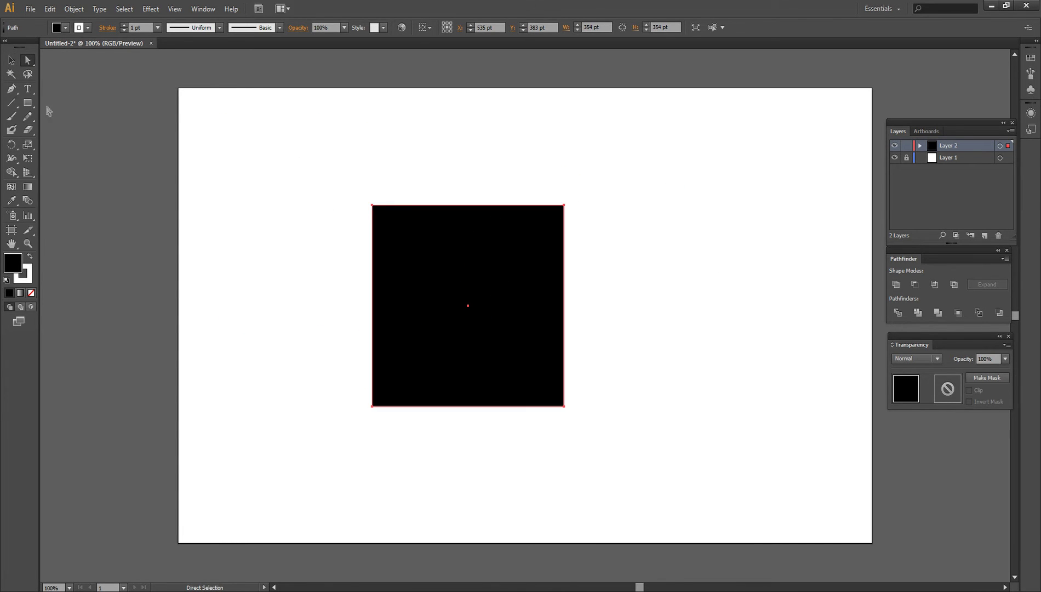
click(11, 60)
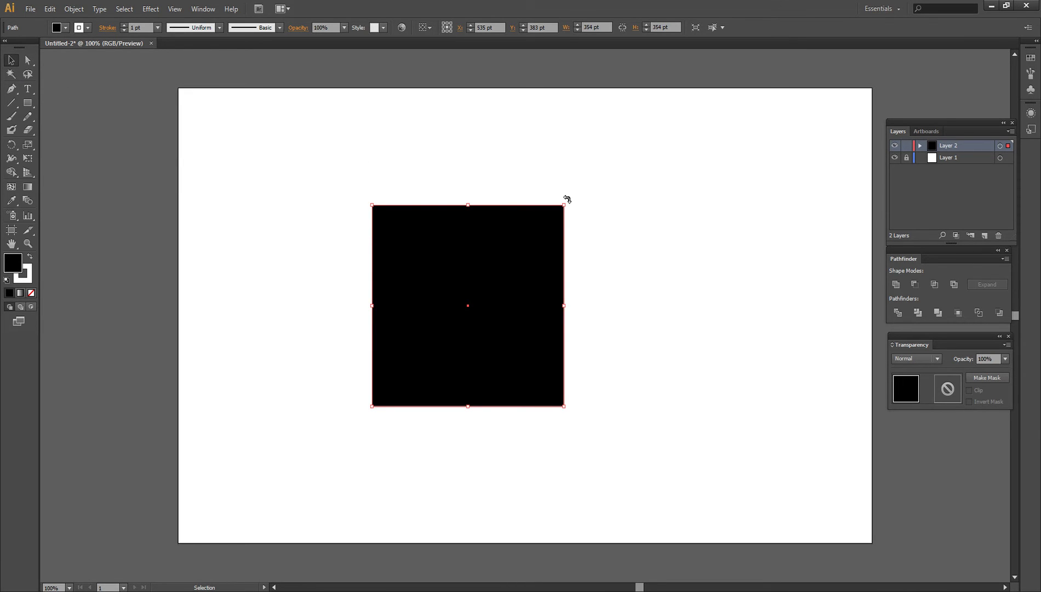
drag(567, 199, 629, 316)
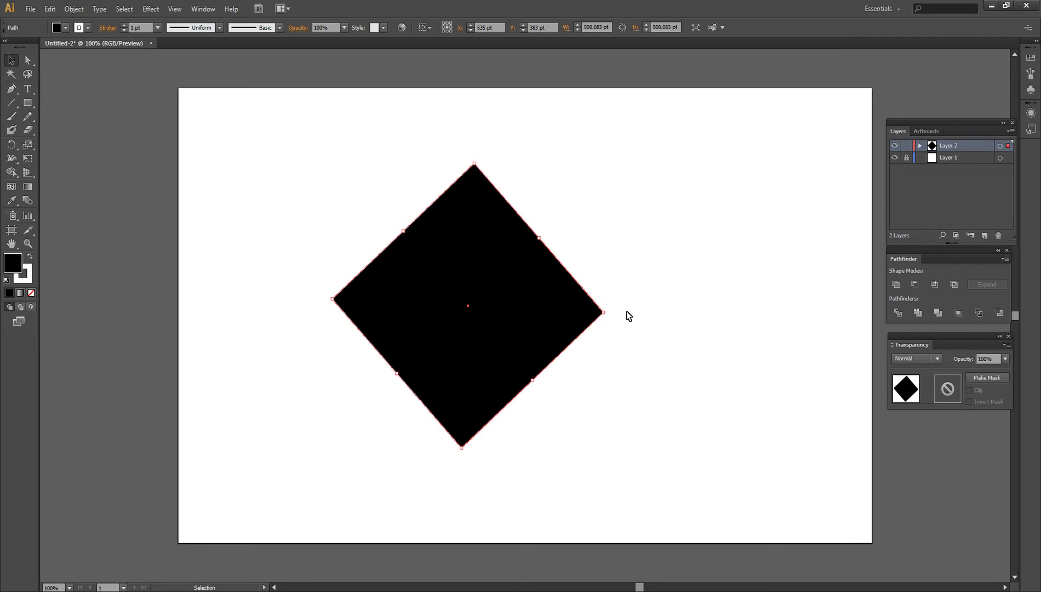
Practise deselecting and reselecting the black diamond, and shift it slightly right and up on the artboard
click(686, 277)
drag(514, 308, 581, 309)
click(773, 318)
click(541, 322)
click(681, 314)
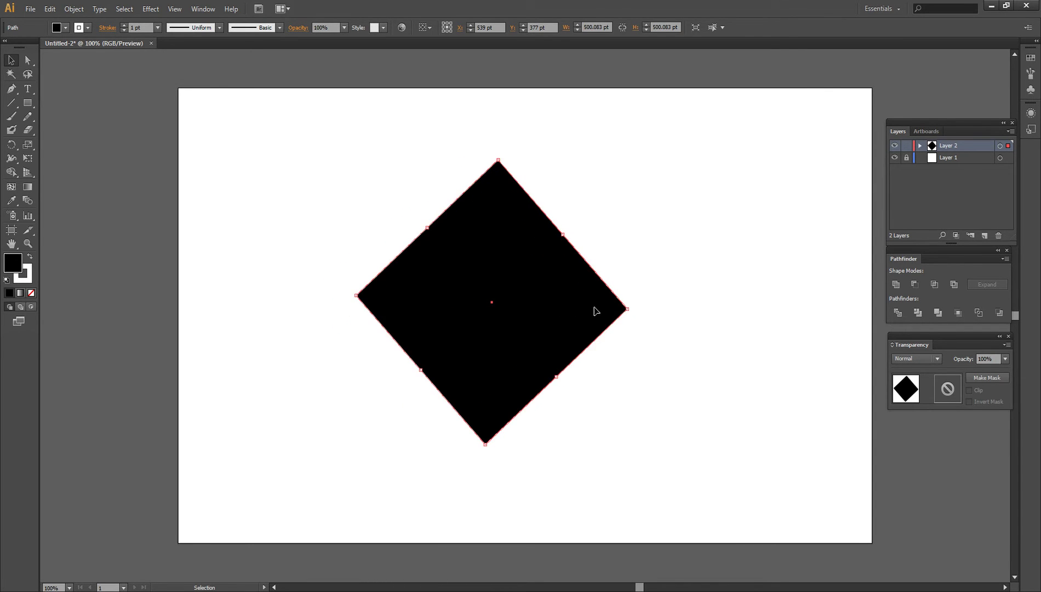
Draw a thin black bar about 774 by 20 pt across the diamond's middle with the Rectangle tool
click(720, 317)
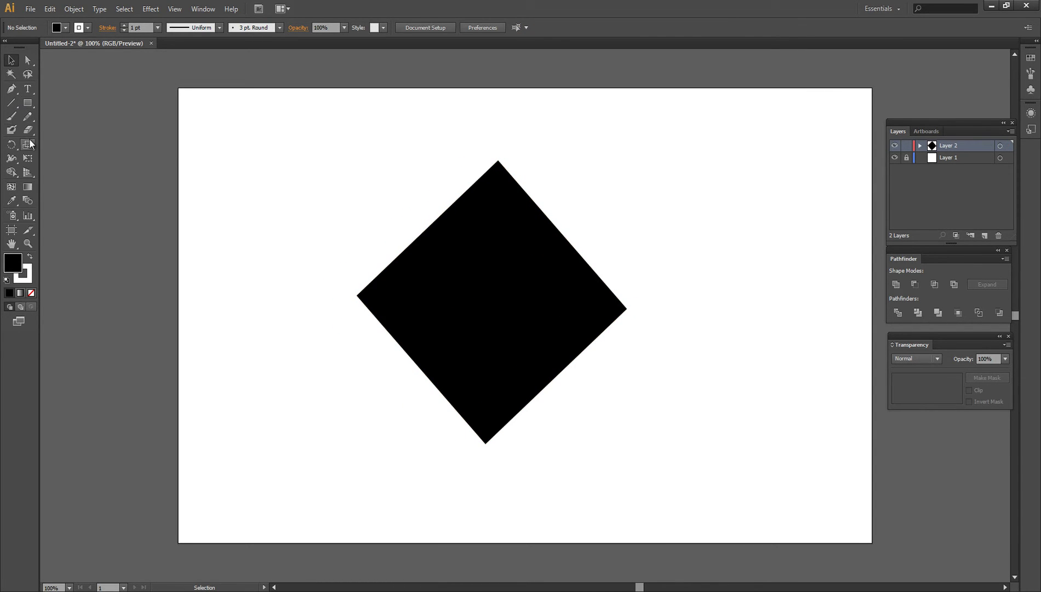
drag(16, 90, 81, 108)
drag(268, 276, 735, 323)
key(ctrl+z)
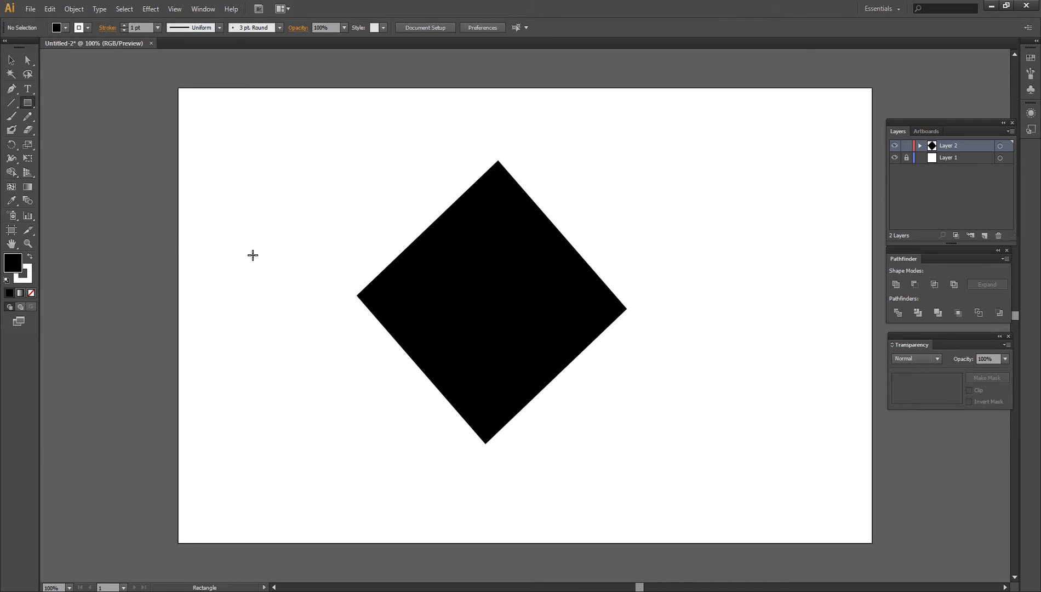
drag(290, 295, 709, 304)
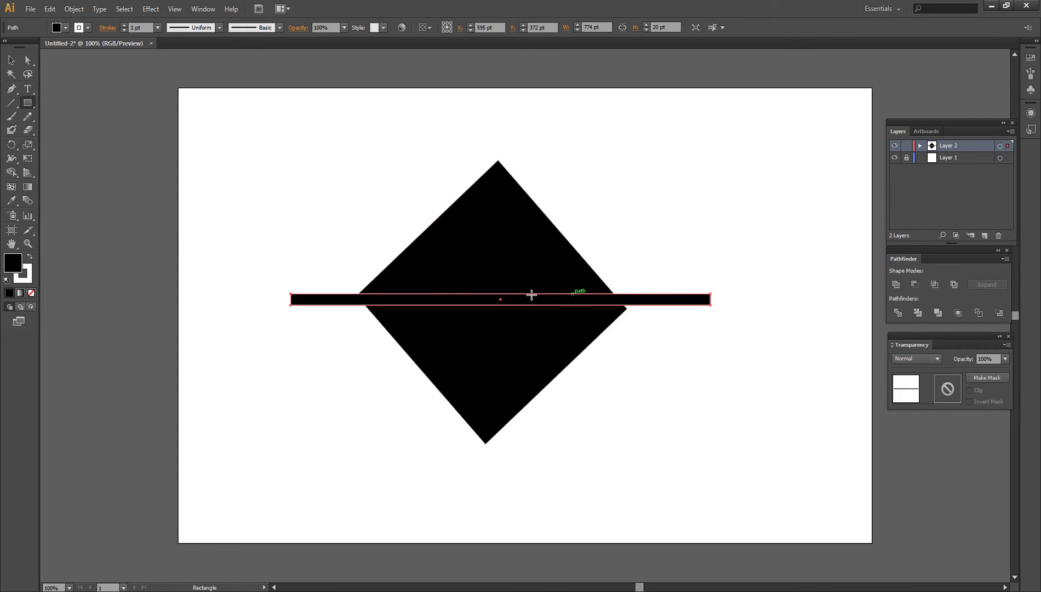
Shift the thin bar down and up over the diamond with the Selection tool, leaving its centre at Y 366 pt
key(v)
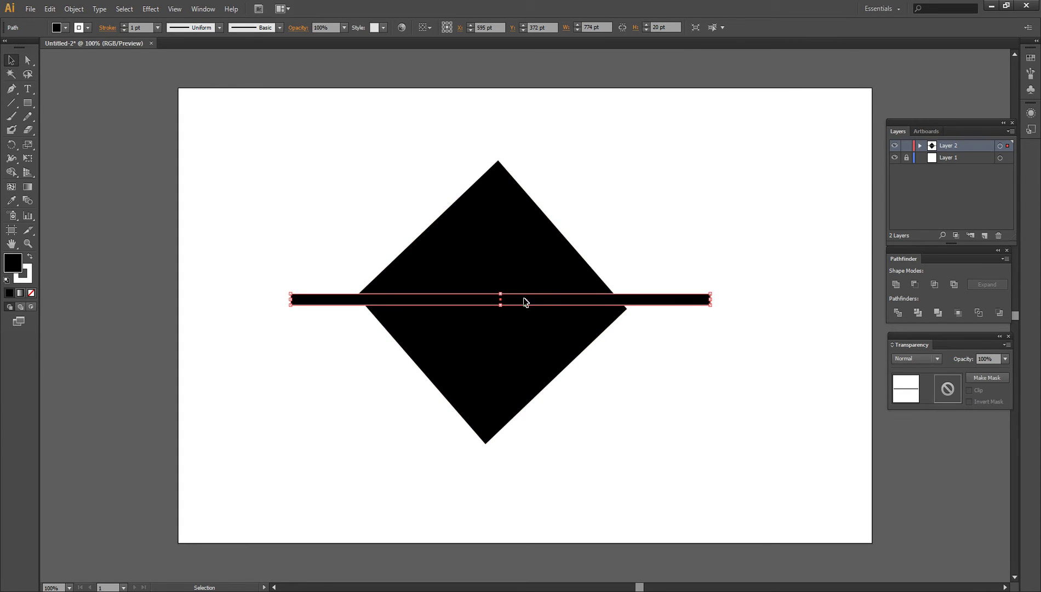
drag(524, 302, 524, 307)
click(706, 409)
click(562, 307)
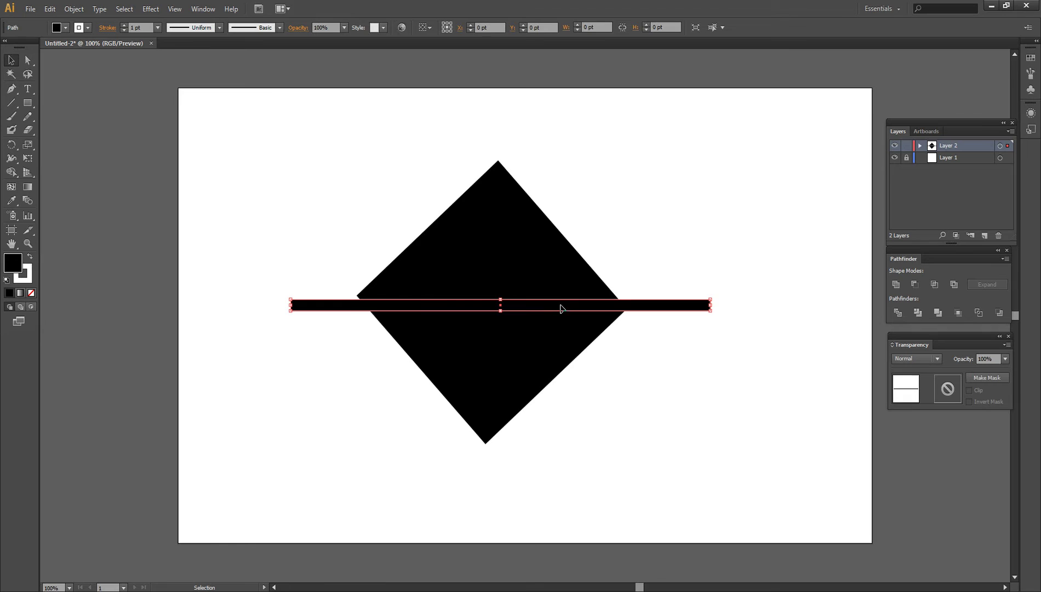
click(719, 361)
drag(584, 305, 575, 297)
click(737, 364)
click(641, 299)
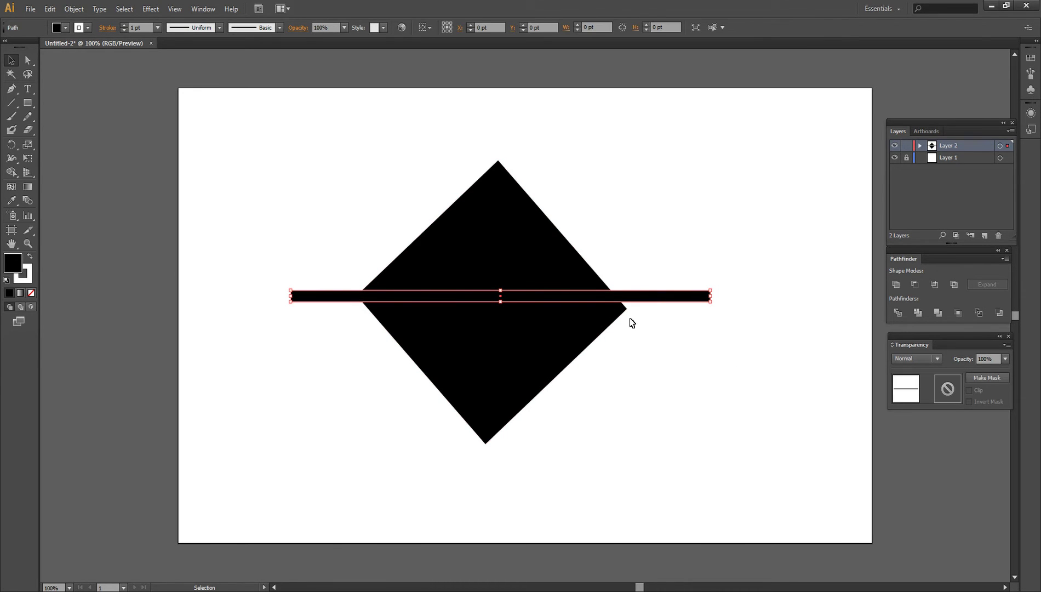
Rotate the bar slightly clockwise around its centre, move it down about 6 pt over the diamond and deselect it
drag(715, 304, 714, 316)
click(536, 301)
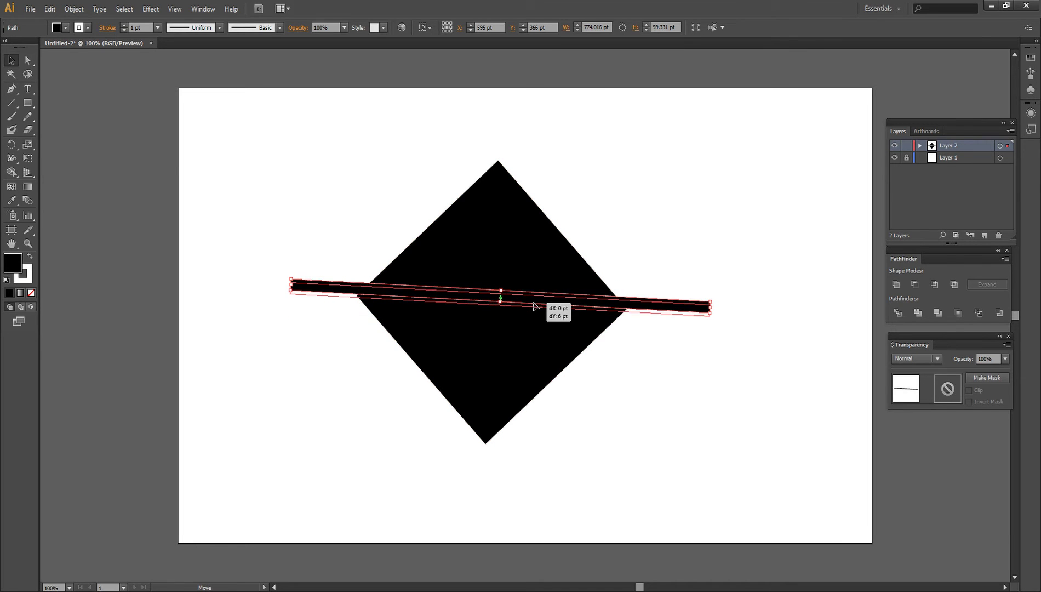
click(701, 360)
click(506, 301)
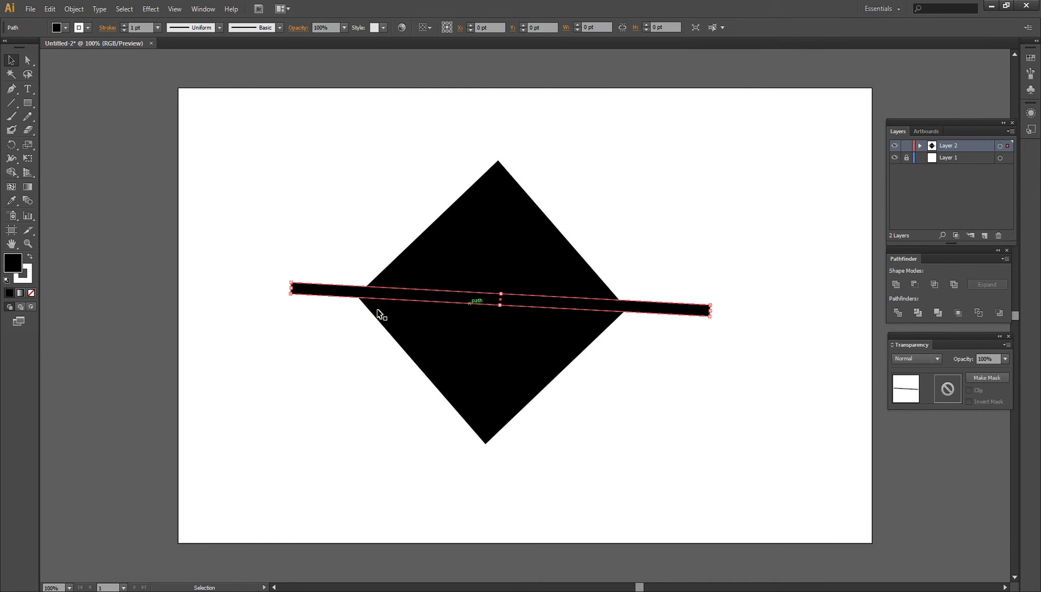
drag(287, 299, 290, 301)
click(330, 362)
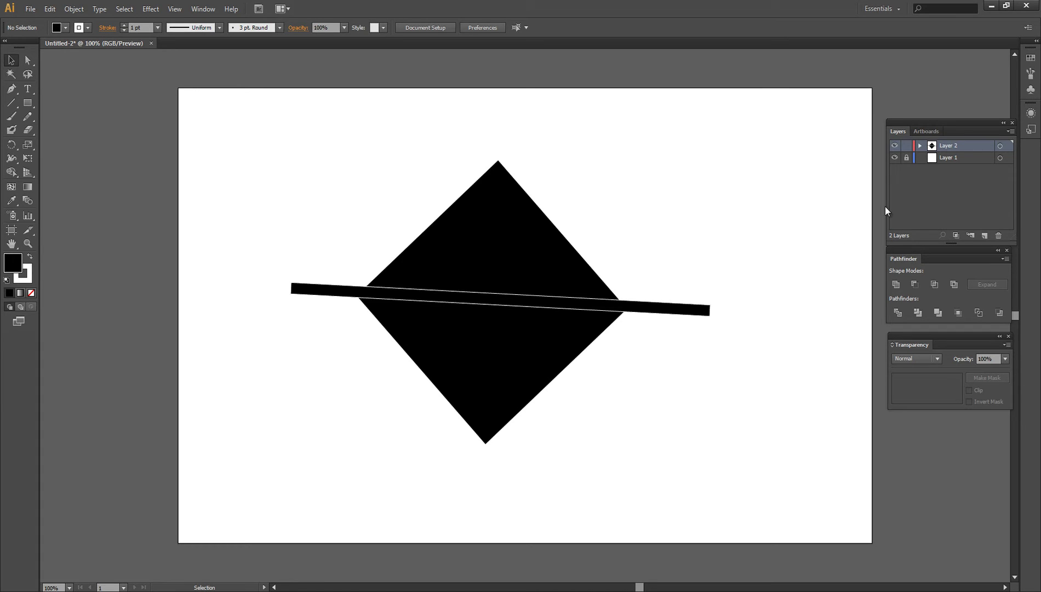
Select the bar and diamond paths in Layer 2 and subtract the bar with Minus Front, splitting the diamond in two
click(920, 146)
click(950, 156)
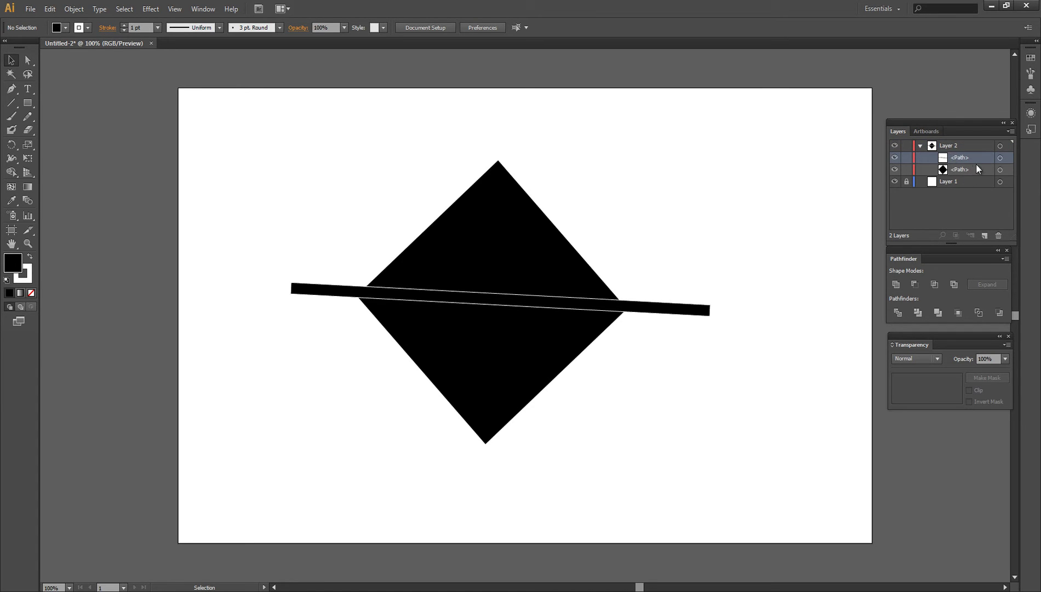
shift+click(970, 170)
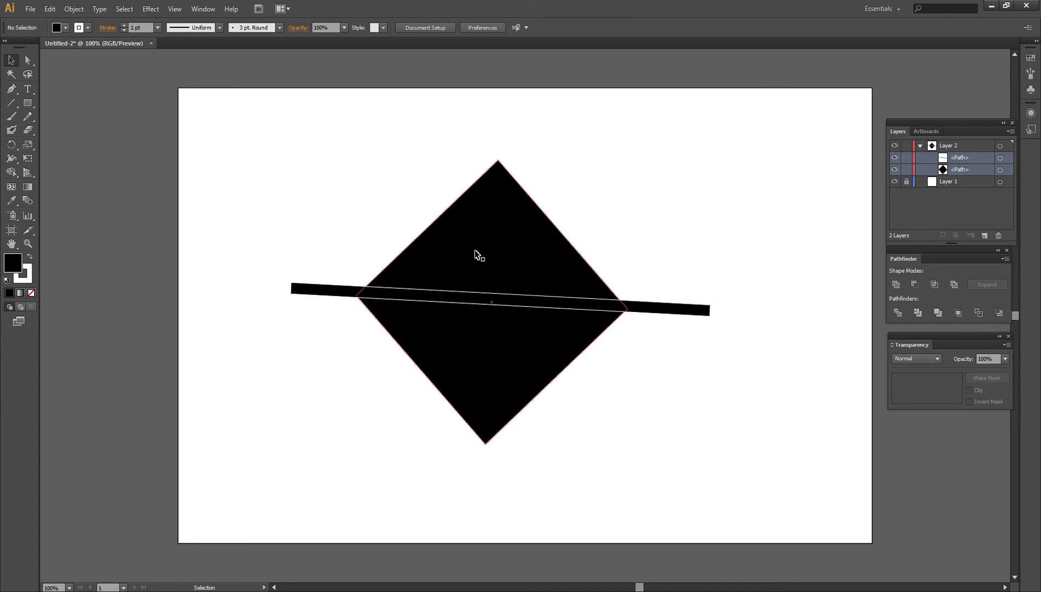
click(490, 313)
shift+click(534, 304)
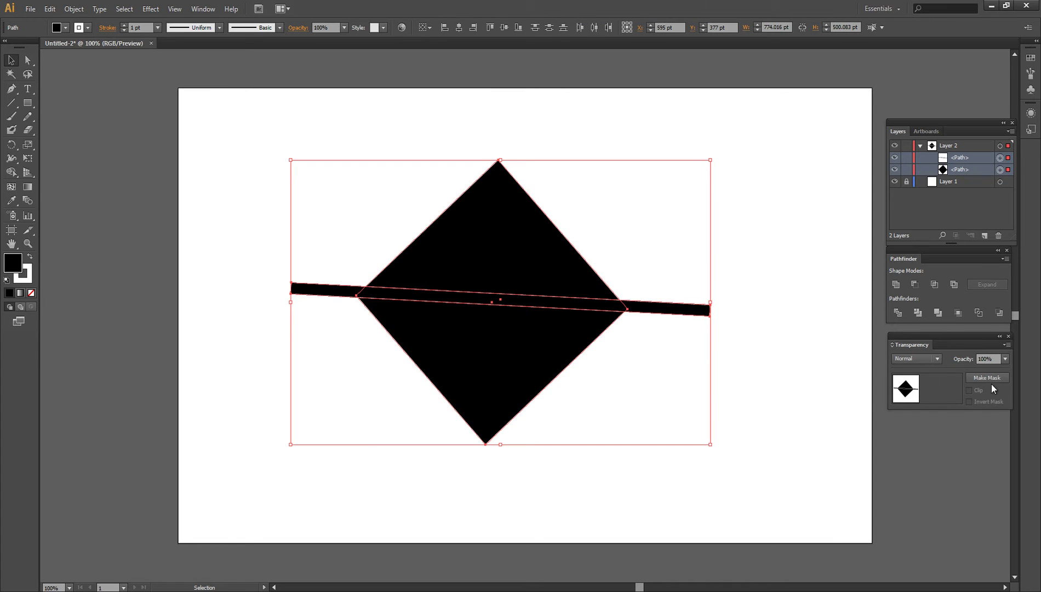
click(901, 286)
key(ctrl+z)
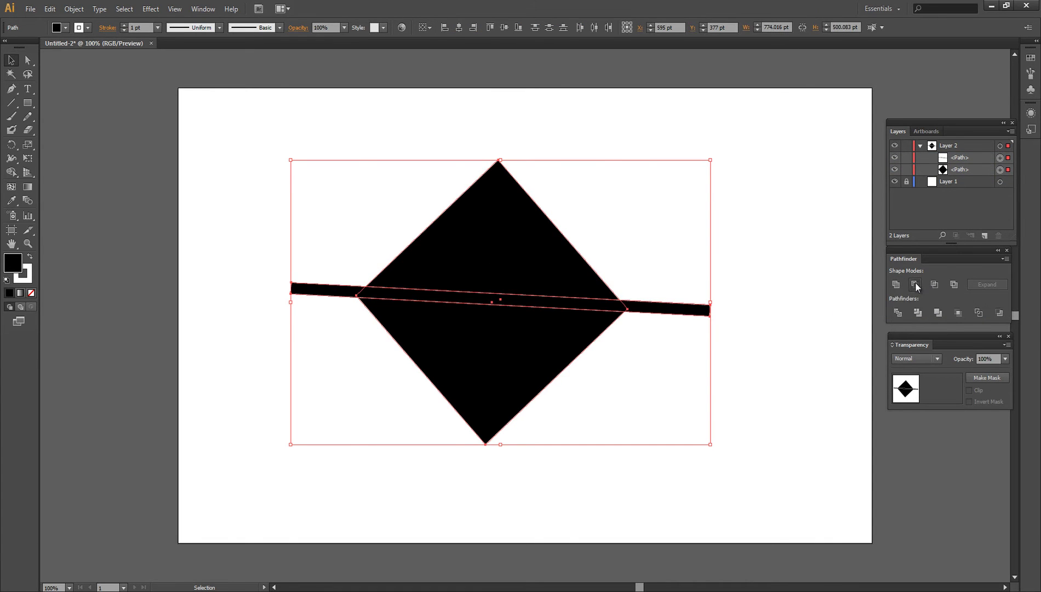
click(915, 284)
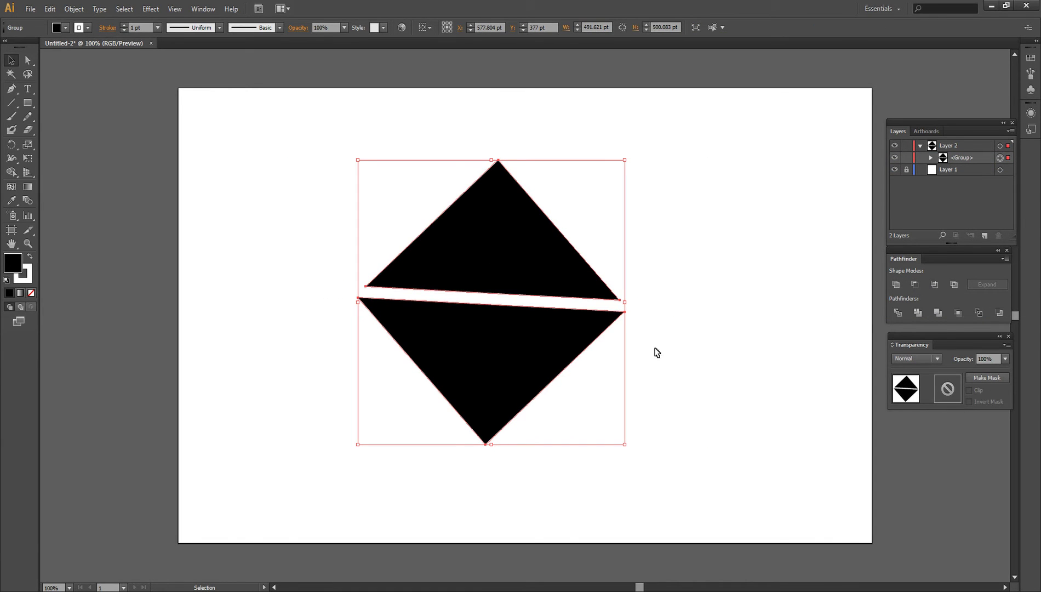
click(747, 315)
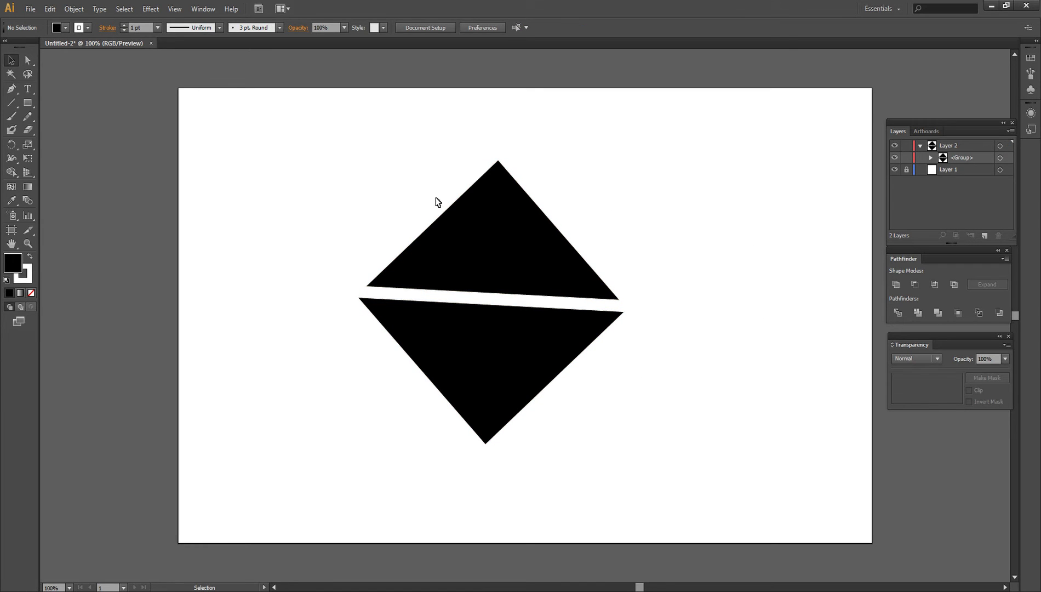
Undo the split, the bar and the diamond's last shift, and collapse the contents of Layer 2
key(a)
key(v)
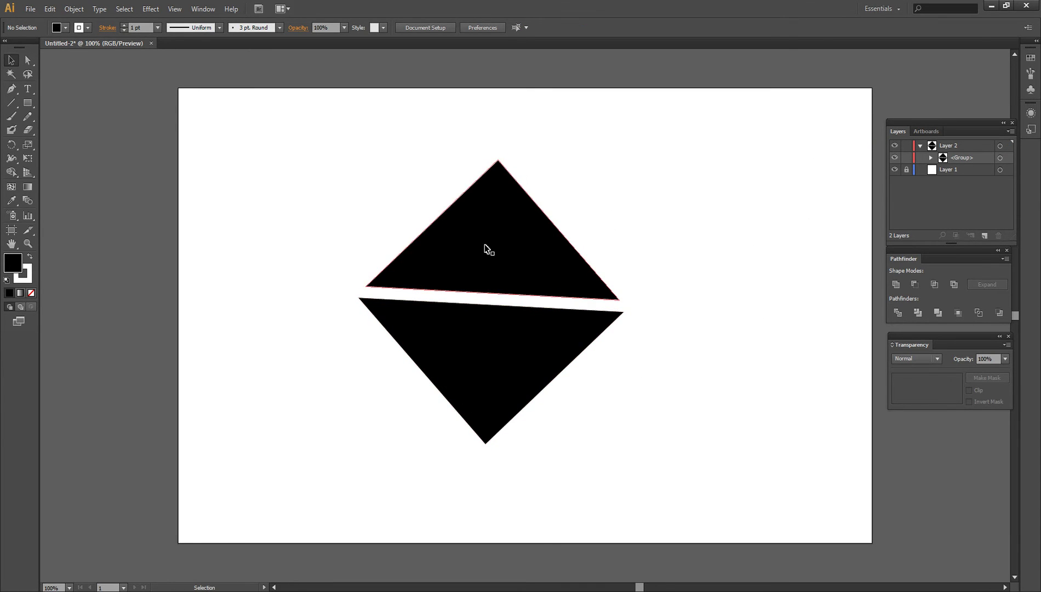
key(ctrl+z)
key(ctrl+z)
key(ctrl+z)
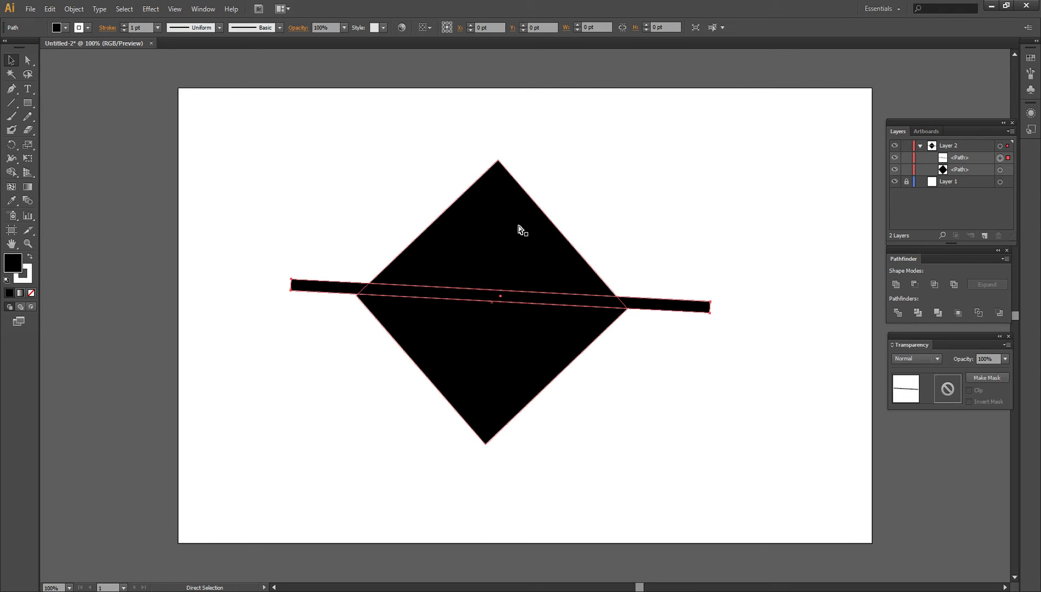
key(ctrl+z)
key(ctrl+z)
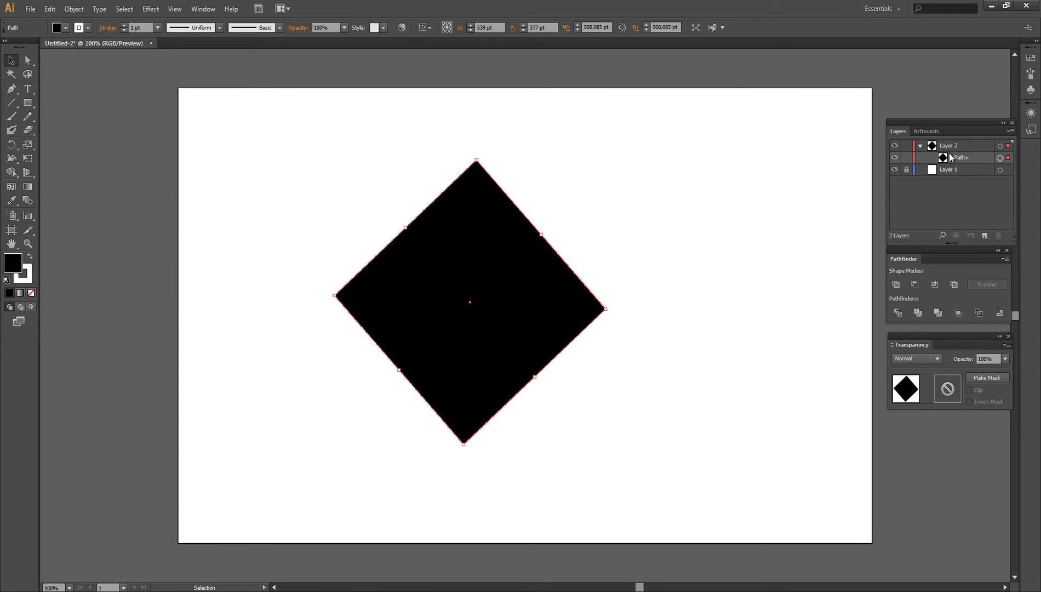
click(913, 148)
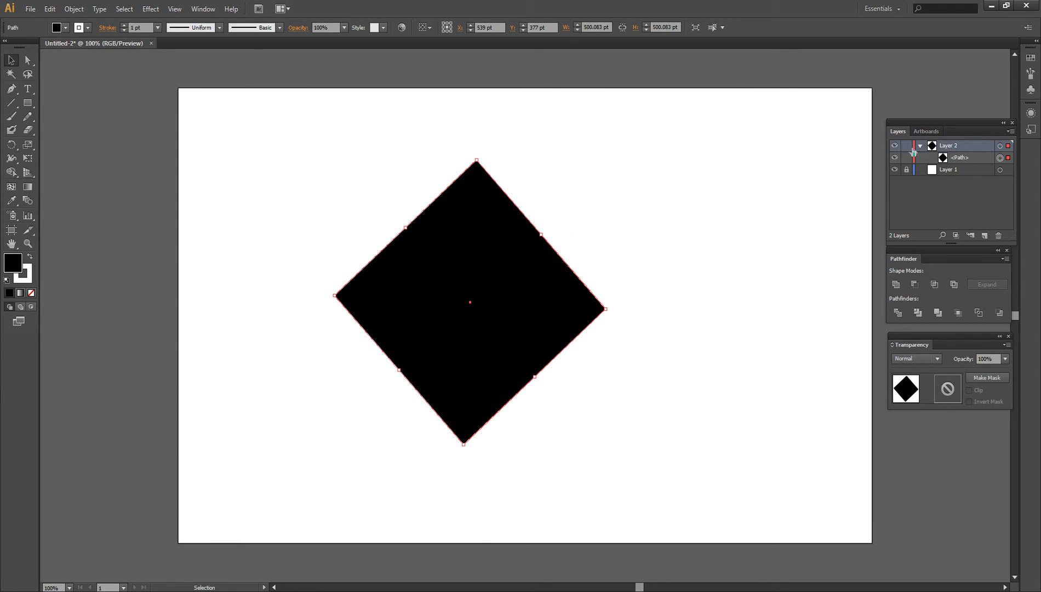
click(921, 147)
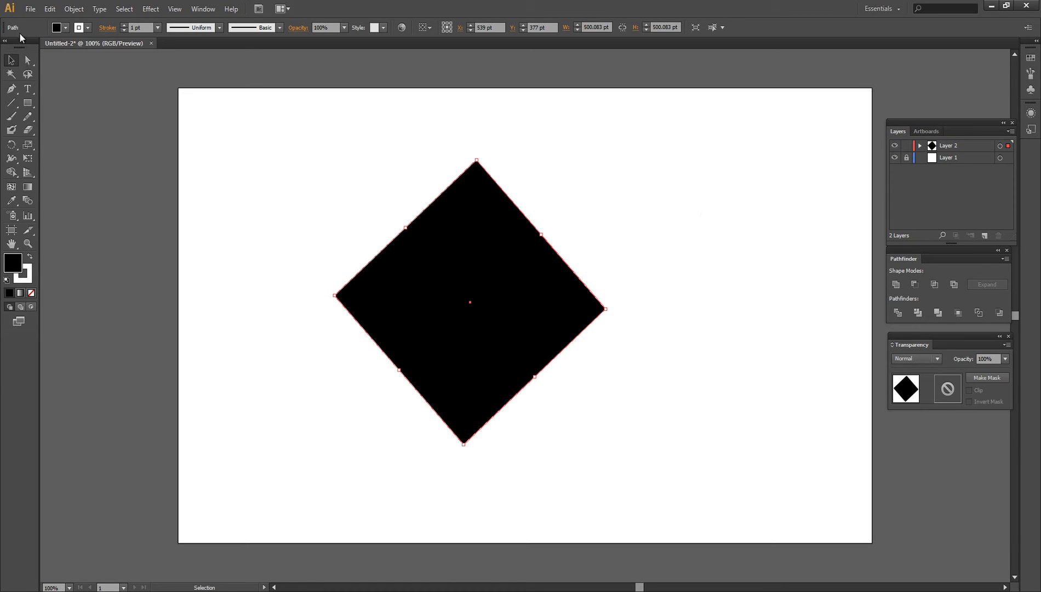
Draw a black circle with the Ellipse tool and move it over the diamond's centre with the Selection tool
click(45, 112)
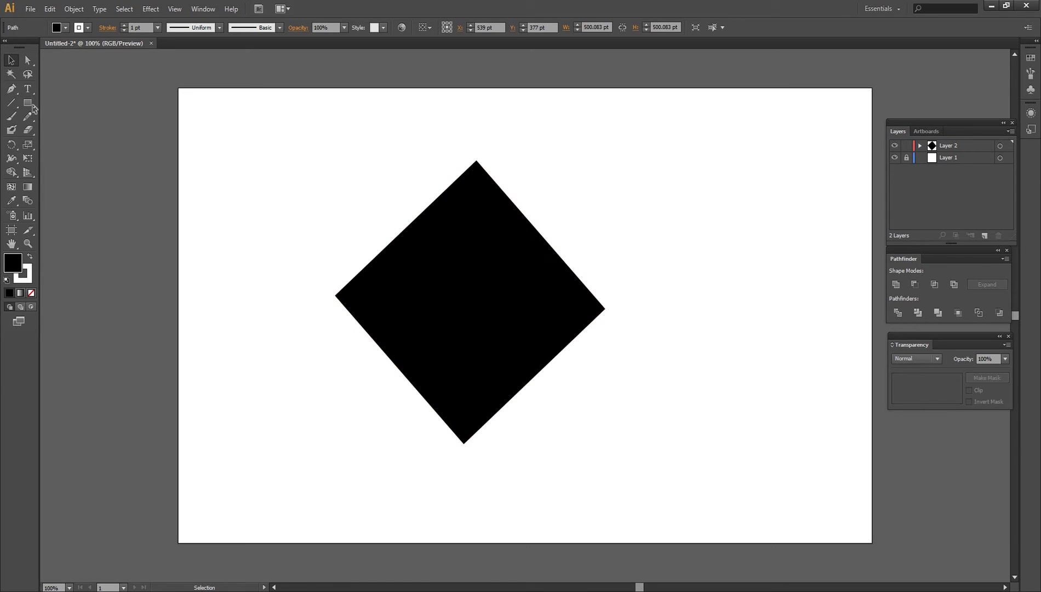
click(27, 102)
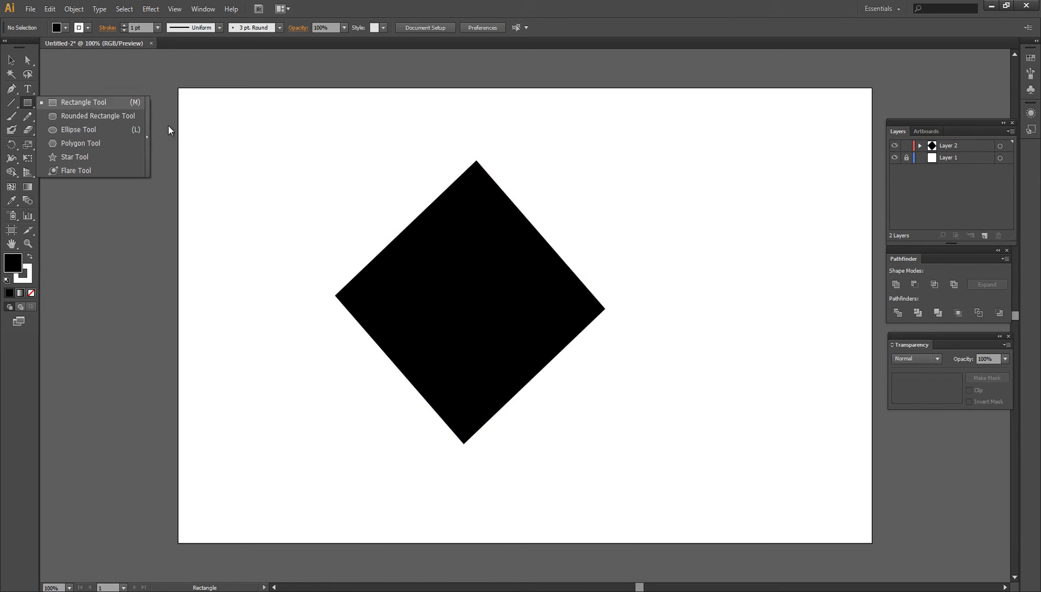
click(82, 131)
mouse_move(258, 155)
mouse_down()
mouse_move(408, 315)
mouse_move(395, 298)
mouse_up()
key(v)
drag(316, 203, 460, 274)
click(788, 289)
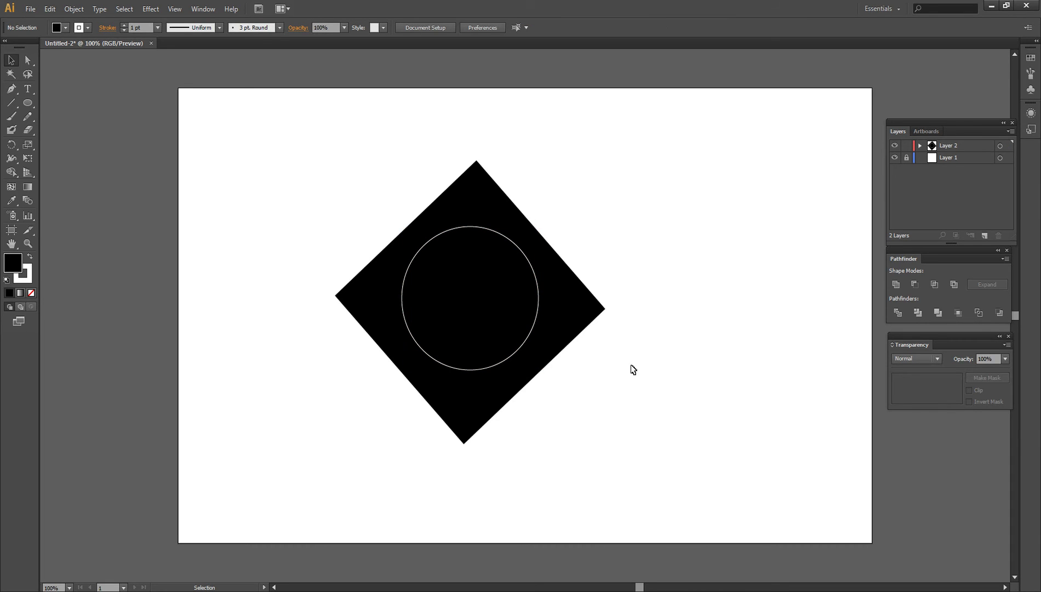
Select the circle and diamond together and subtract the circle with Minus Front to cut a round hole
click(448, 290)
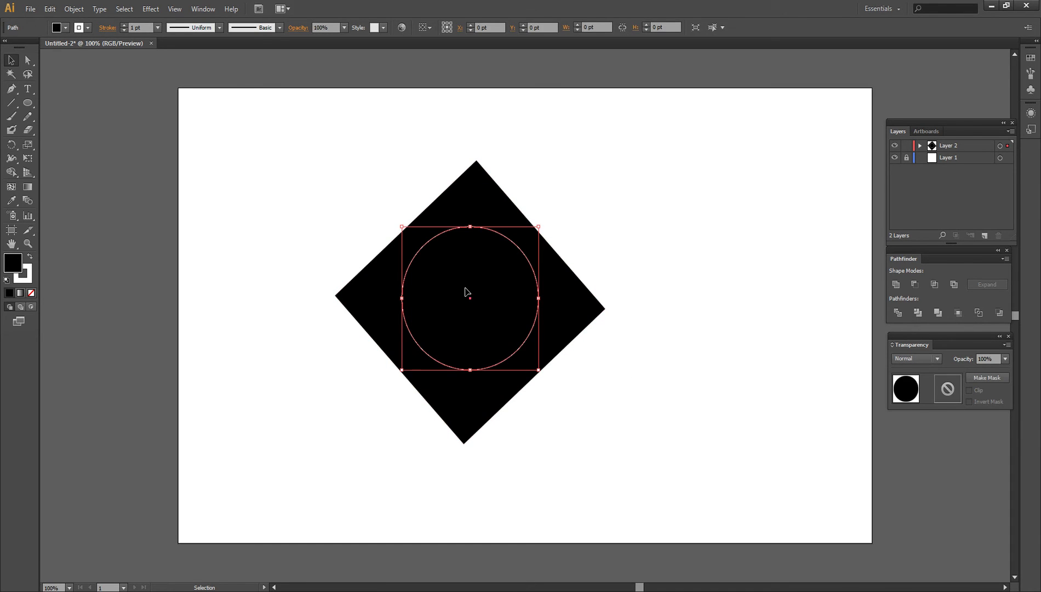
shift+click(548, 297)
click(896, 286)
key(ctrl+z)
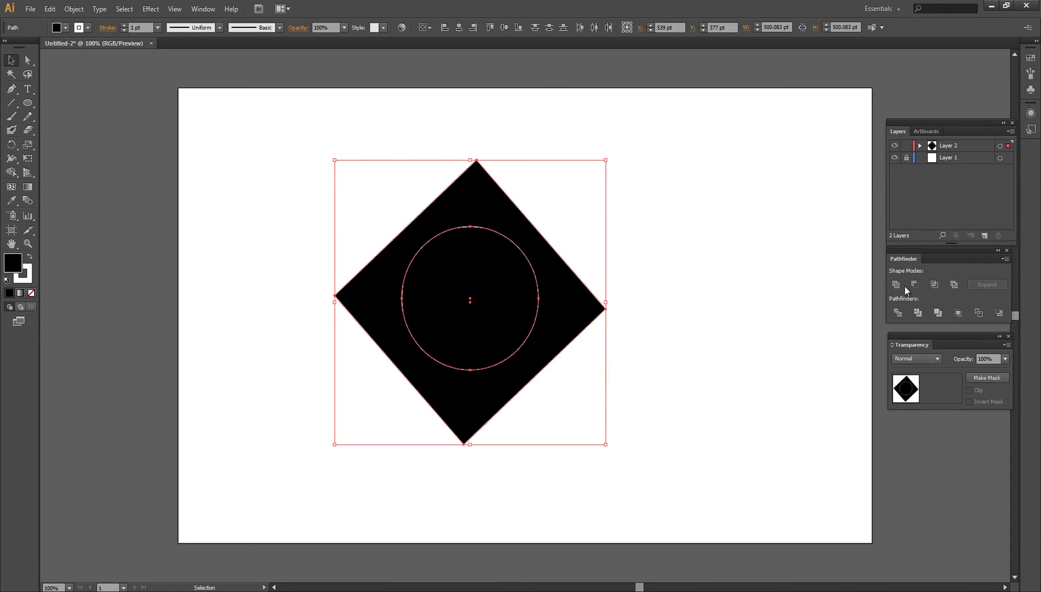
click(912, 284)
click(764, 279)
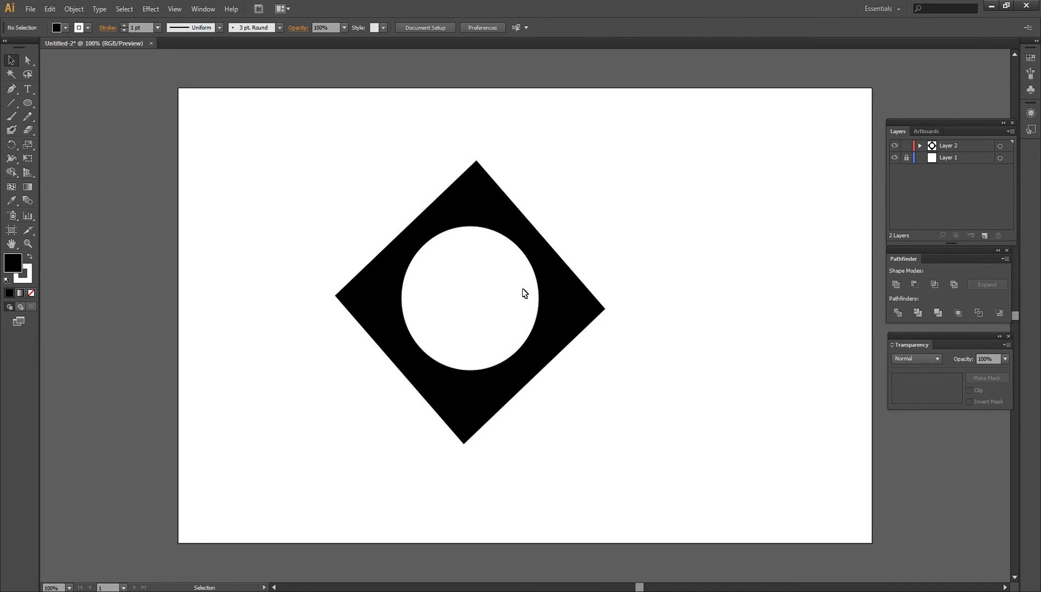
click(576, 302)
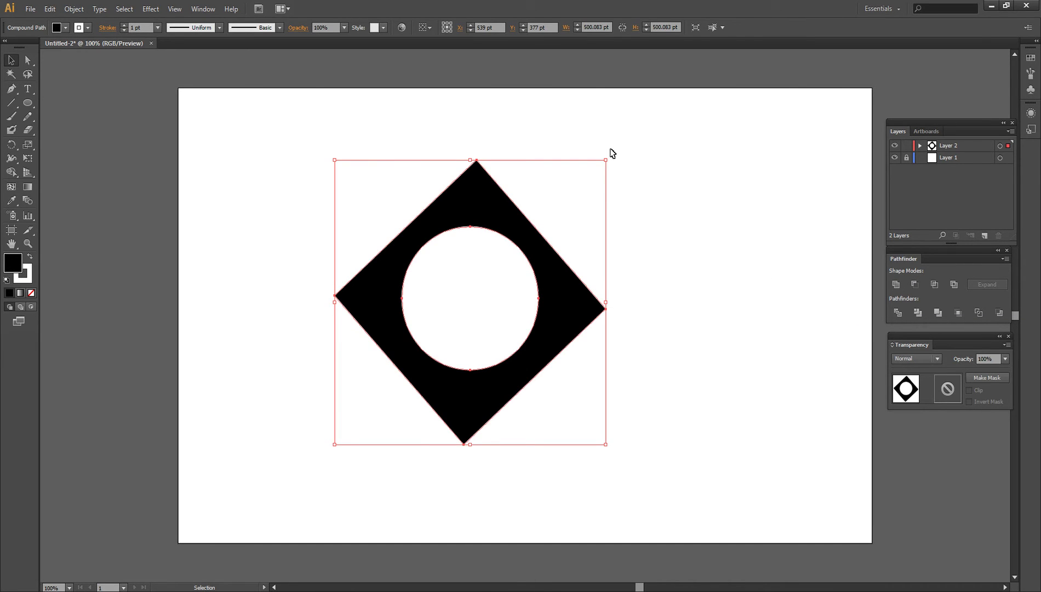
click(750, 213)
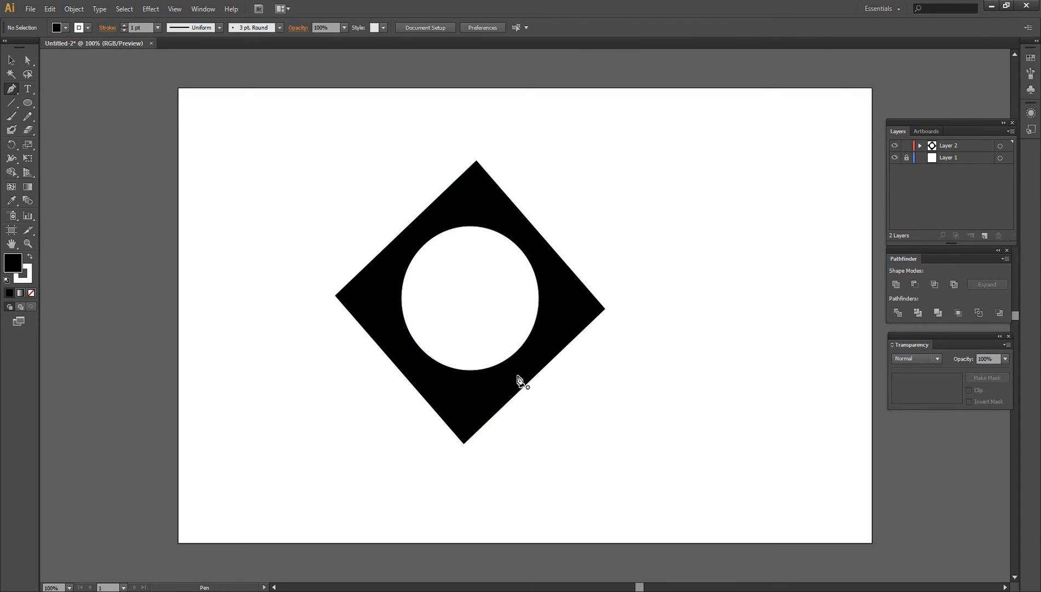
Start a Pen path in the round hole with a straight segment from near its centre toward its lower-left edge
key(alt)
scroll(438, 347, up, 1)
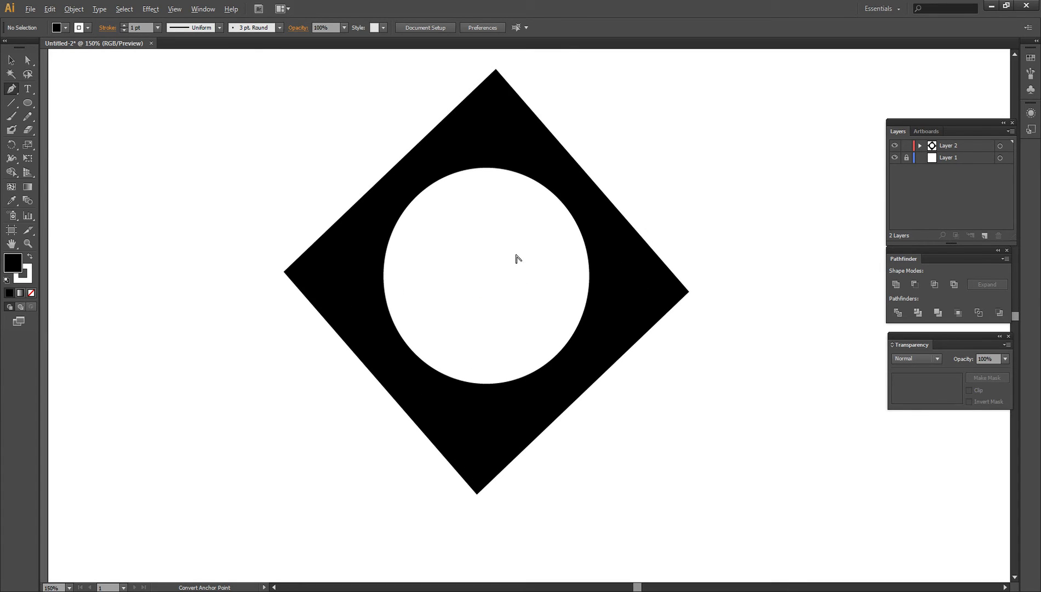
scroll(514, 249, up, 1)
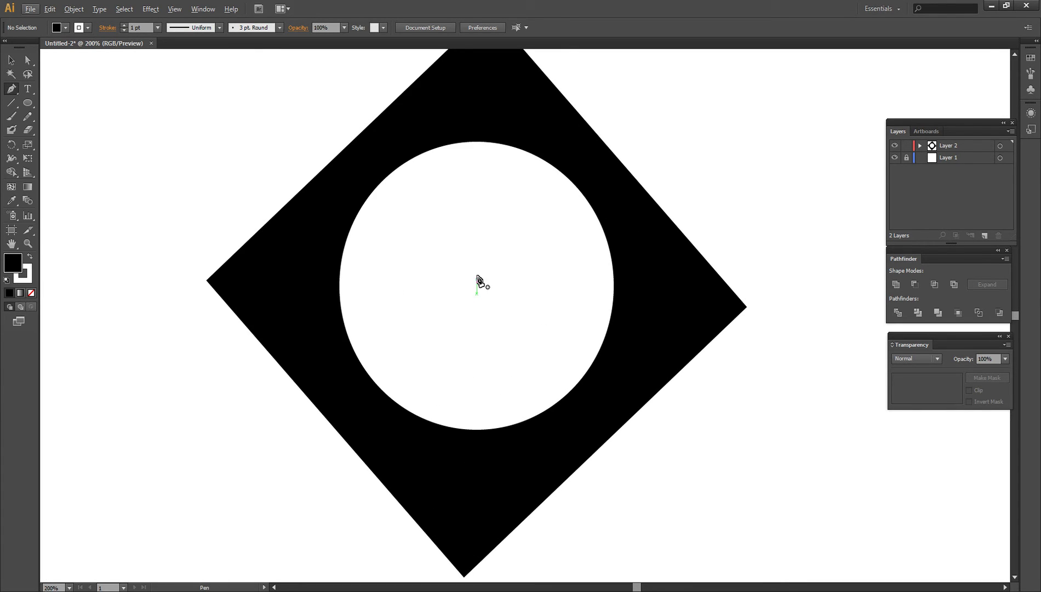
click(476, 294)
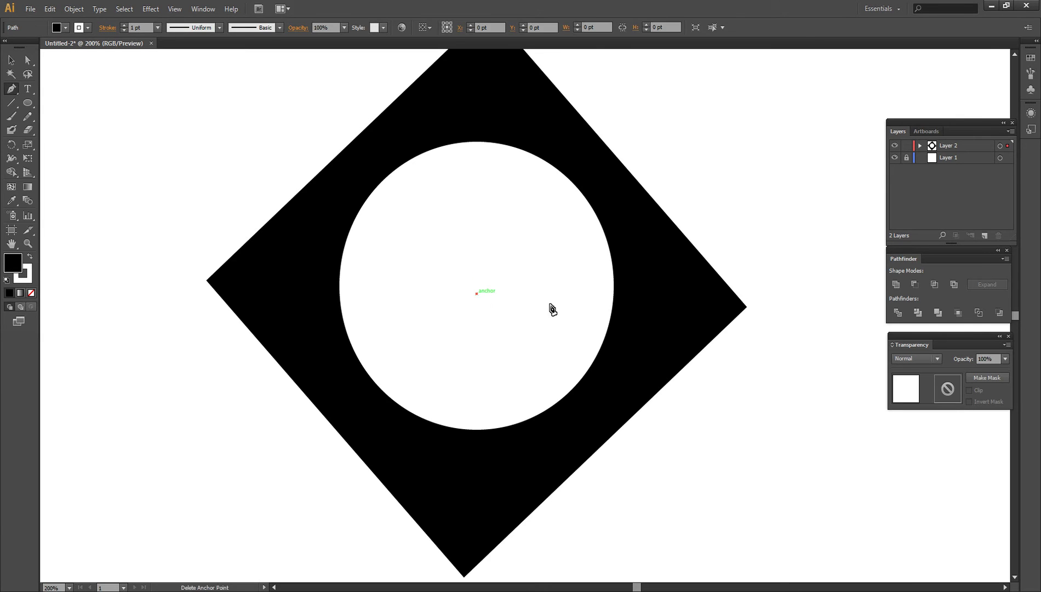
click(441, 366)
key(ctrl+z)
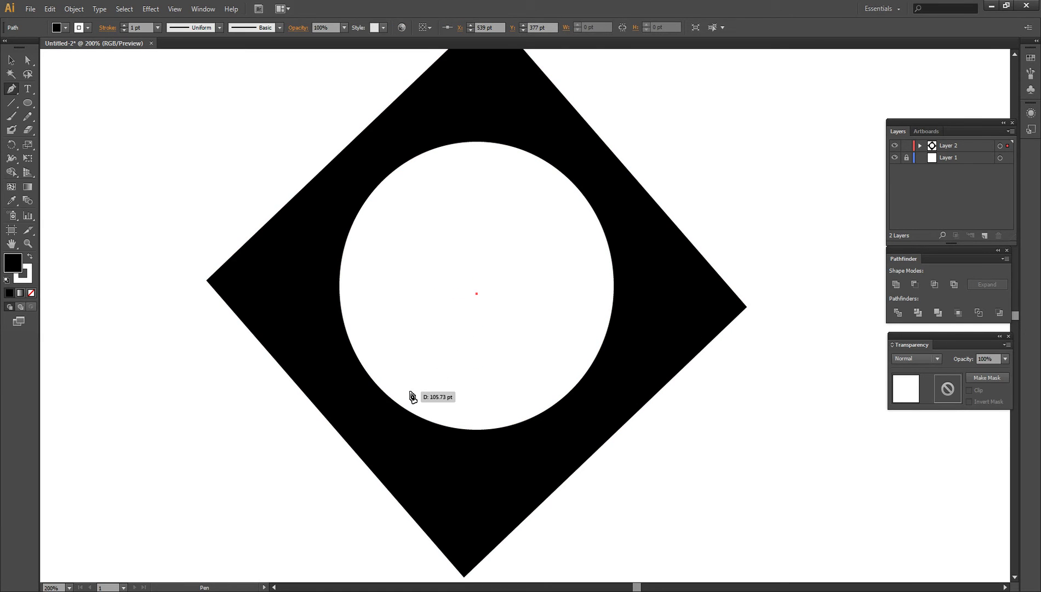
click(384, 366)
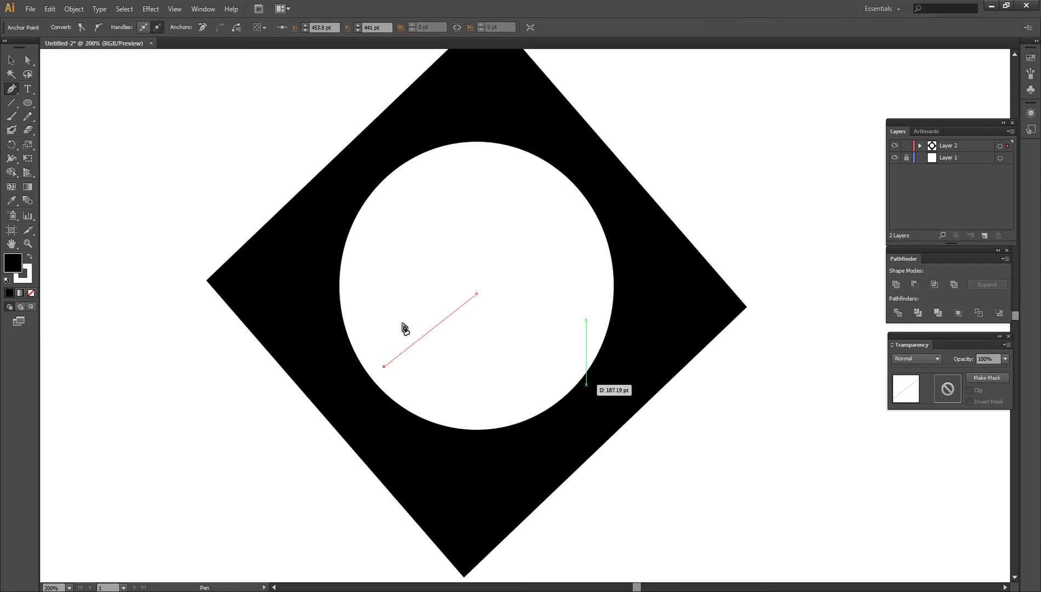
Add a curved side bulging toward the hole's left edge and close the path at the centre as a black wedge with straight inner sides
drag(441, 182, 573, 125)
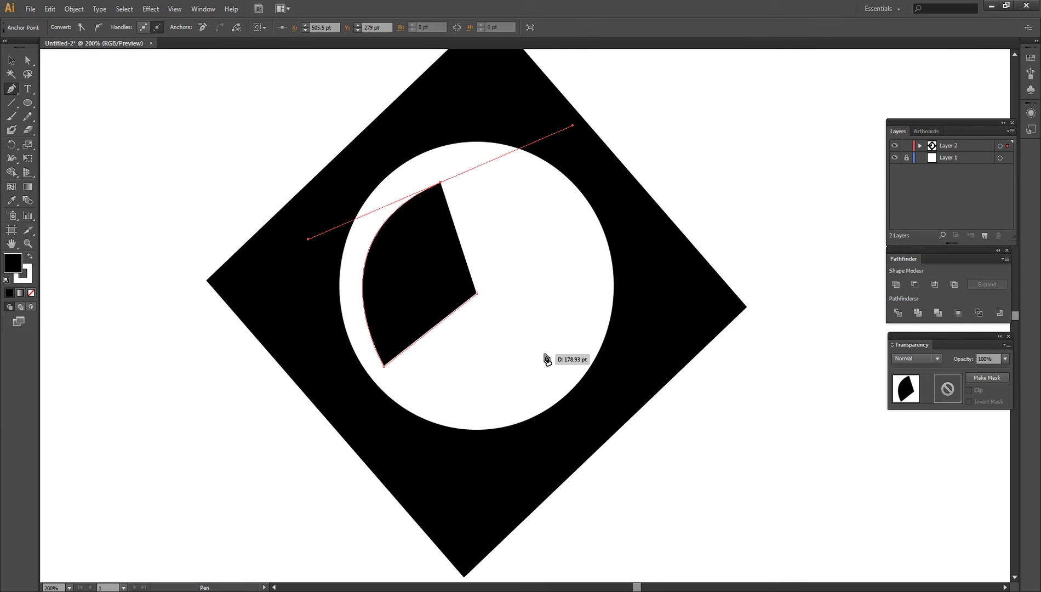
key(ctrl+z)
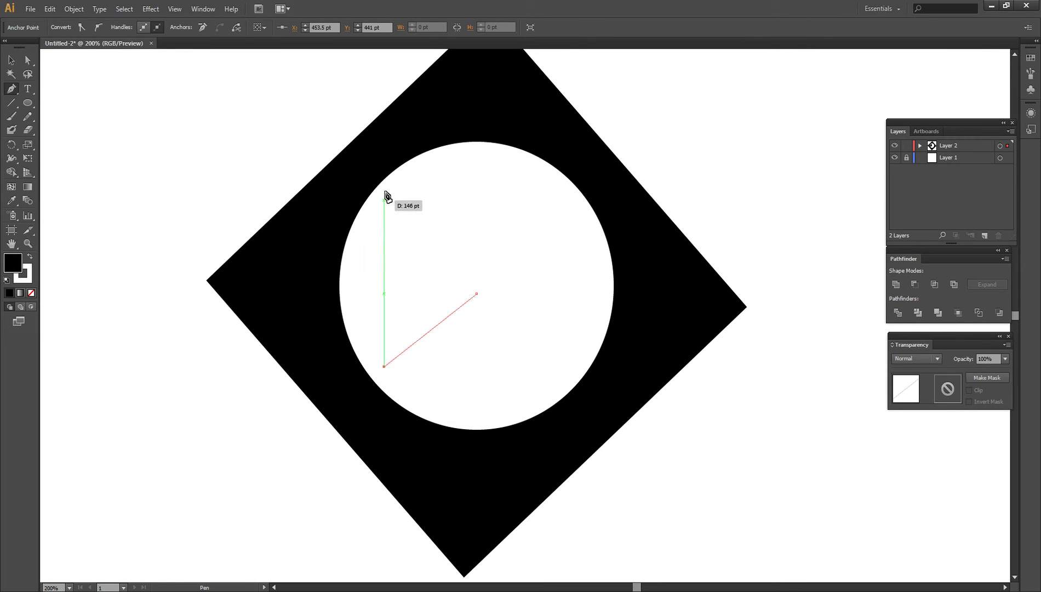
drag(427, 174, 525, 109)
click(476, 293)
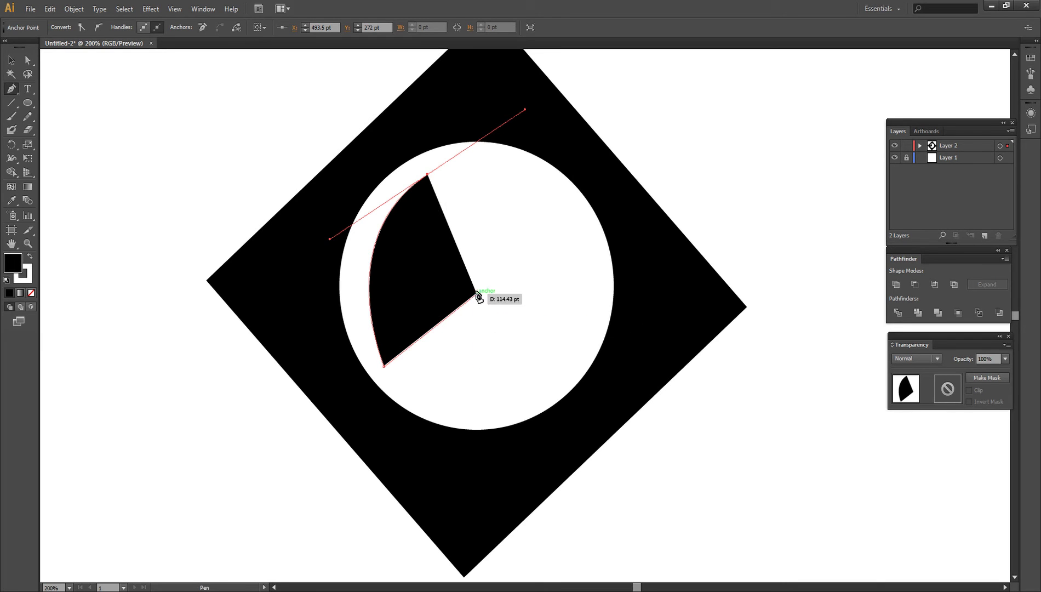
drag(476, 293, 478, 296)
key(ctrl+z)
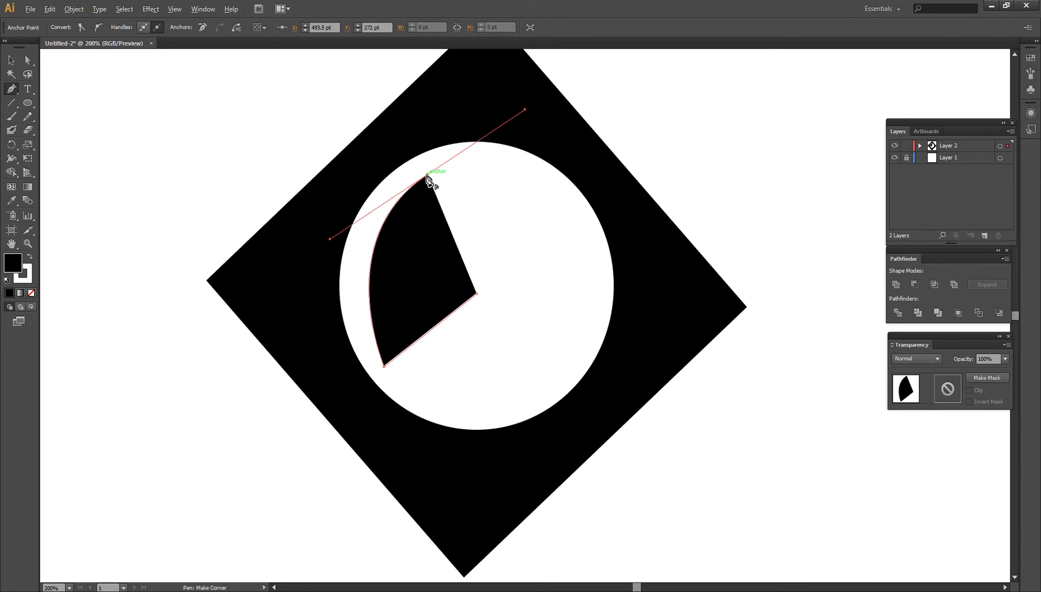
click(428, 176)
click(476, 294)
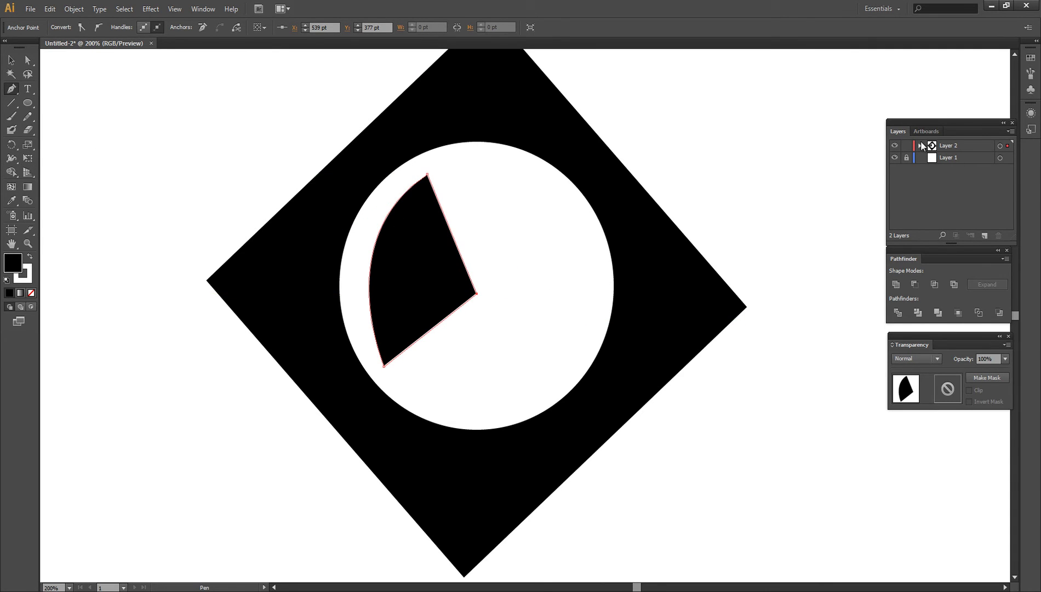
Expand Layer 2, select the wedge's path and try to join its ends
click(921, 146)
click(963, 160)
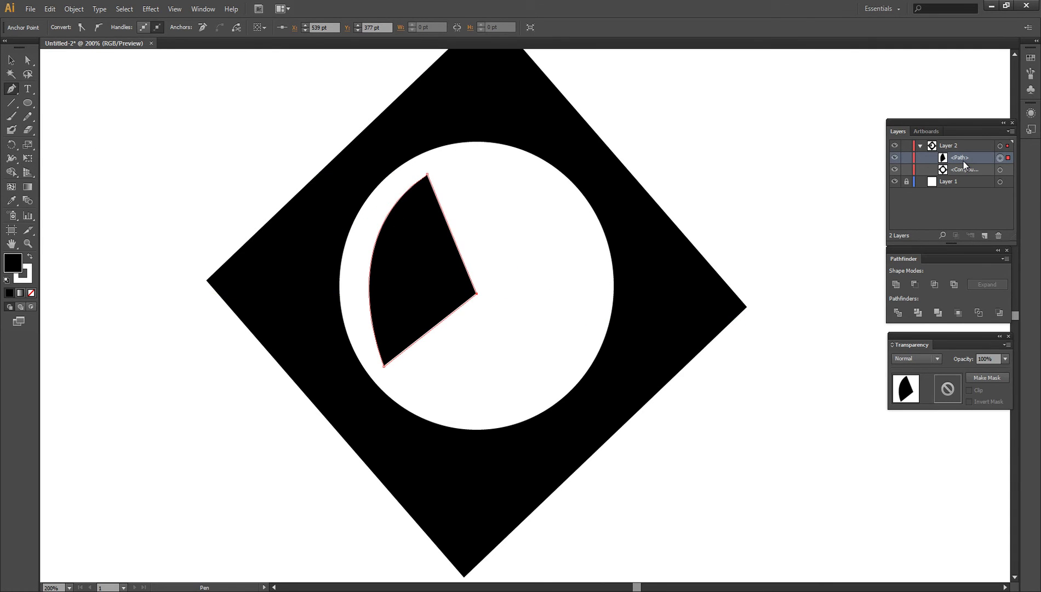
key(ctrl+j)
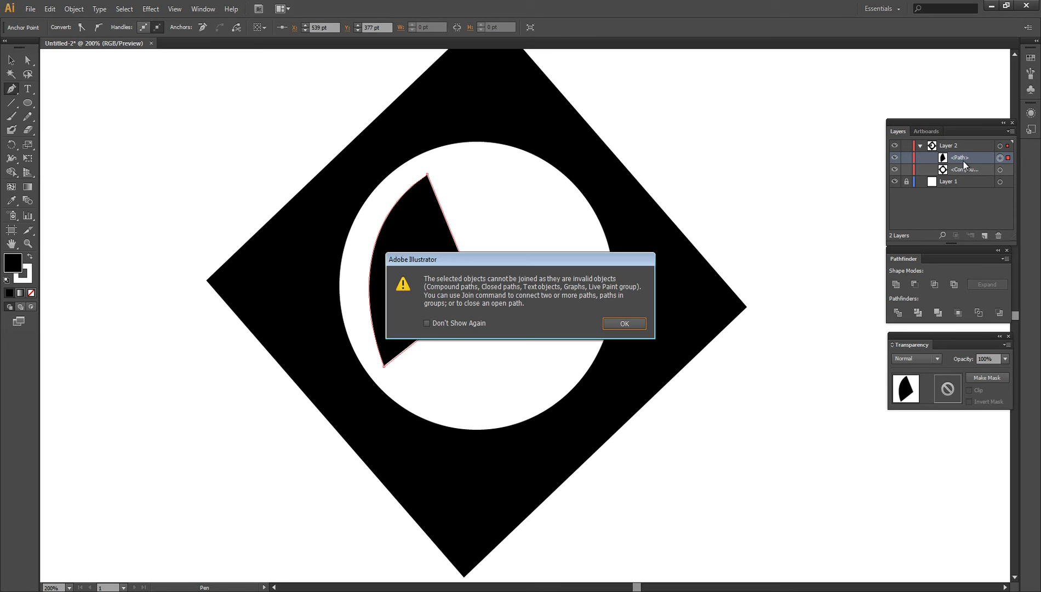
click(615, 328)
click(11, 59)
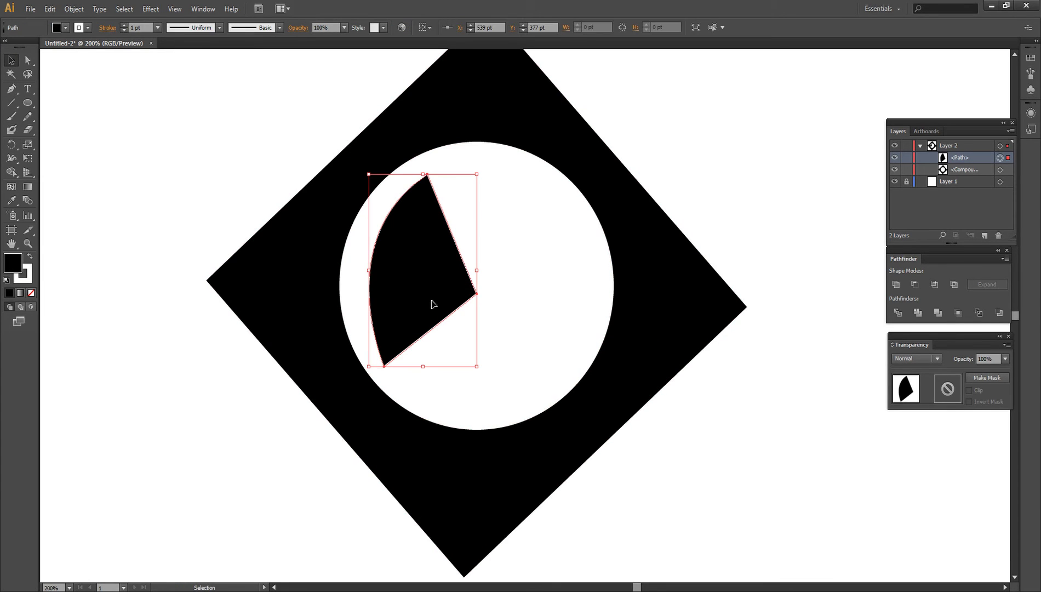
Duplicate the wedge and move the copy into the right half of the round hole
right_click(434, 271)
click(422, 236)
key(ctrl+c)
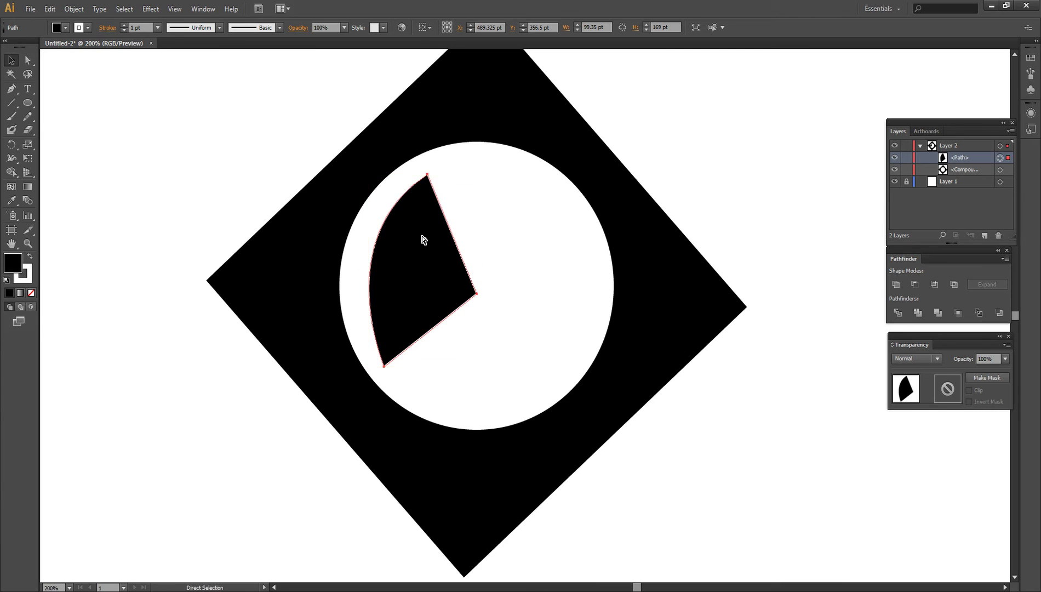
key(ctrl+v)
drag(551, 314, 546, 257)
Reflect the copied wedge across the vertical axis and position it to meet the original wedge at the hole's centre
right_click(559, 267)
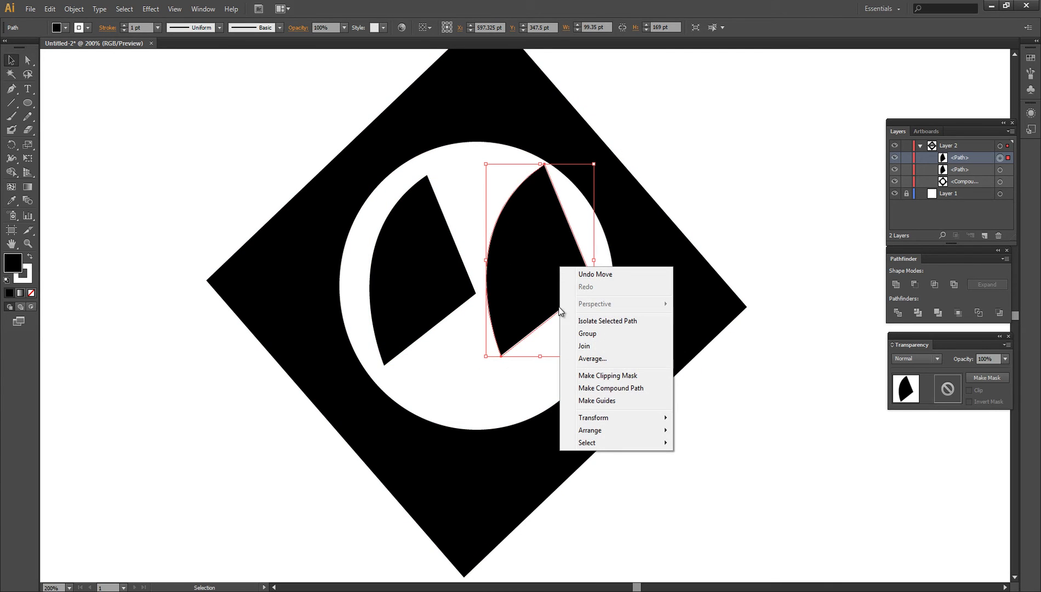
mouse_move(606, 421)
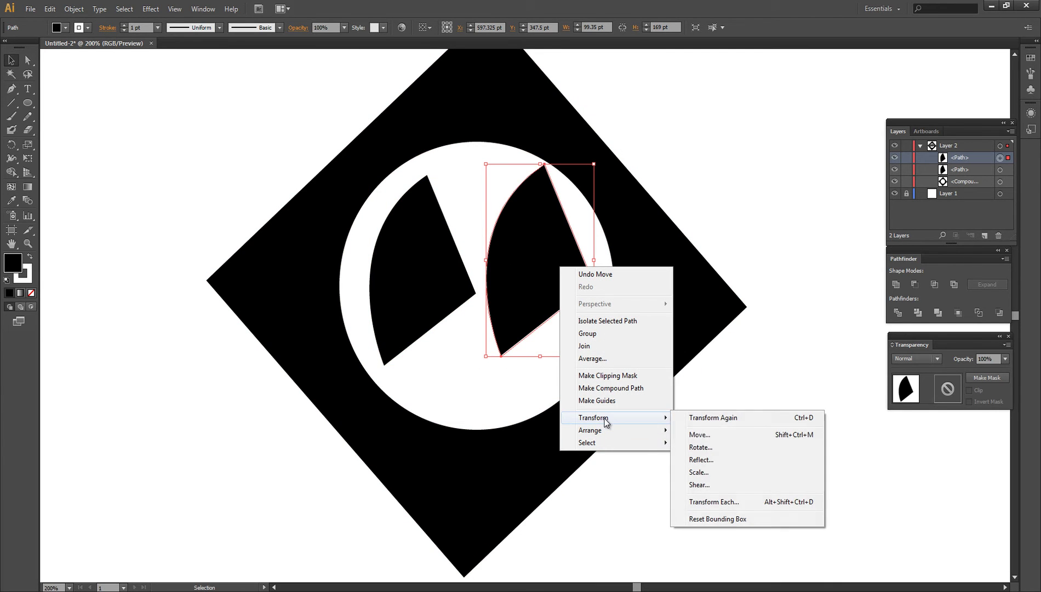
click(707, 460)
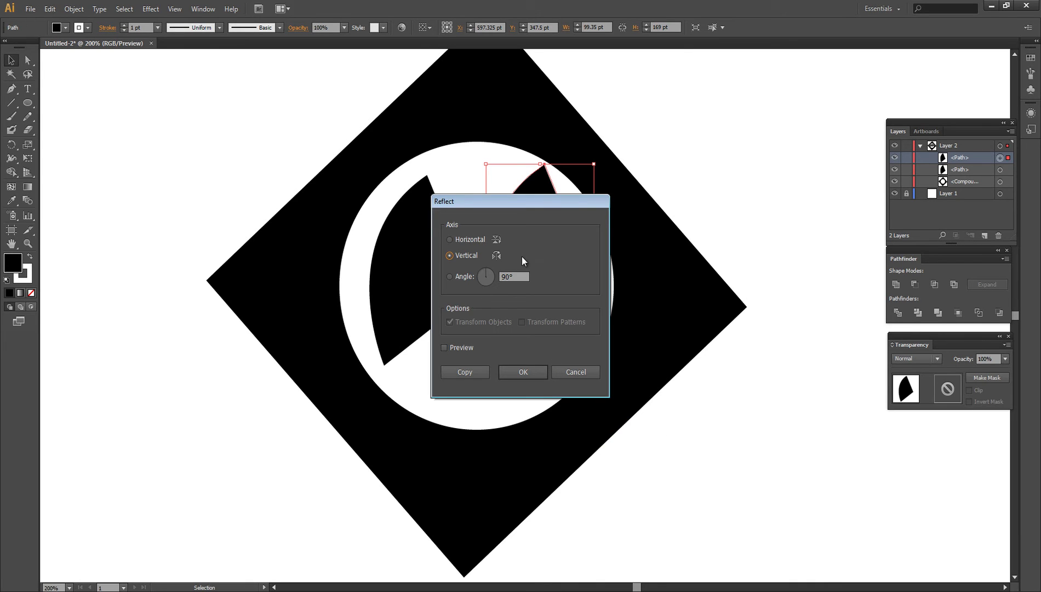
click(524, 372)
mouse_move(564, 262)
mouse_down()
mouse_move(562, 276)
mouse_move(552, 273)
mouse_up()
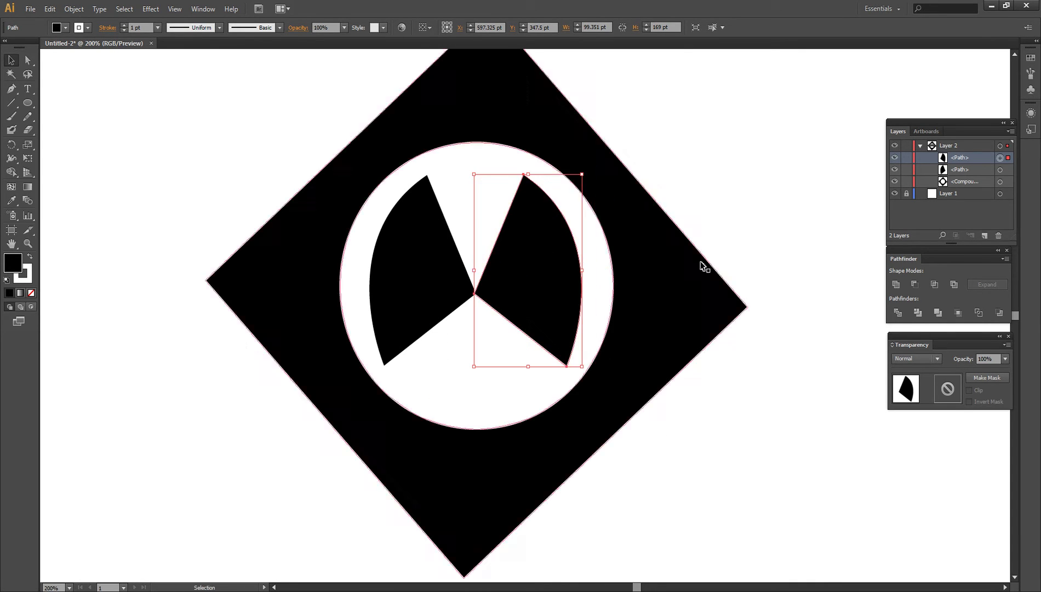
click(734, 249)
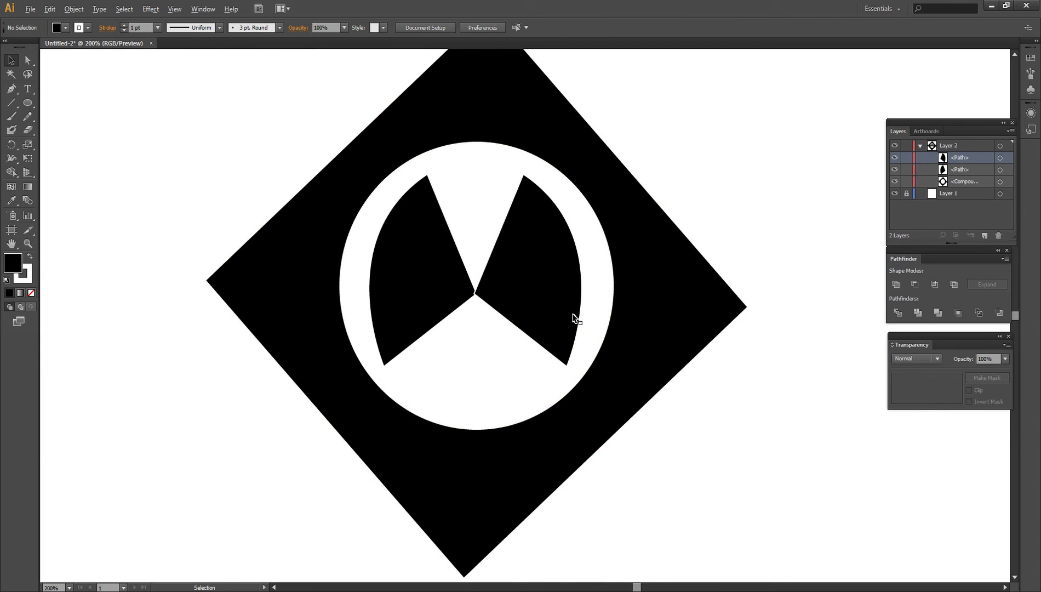
Nudge the mirrored wedge slightly right to refine how its tip lines up with the left wedge's tip
scroll(540, 309, up, 5)
drag(292, 285, 317, 279)
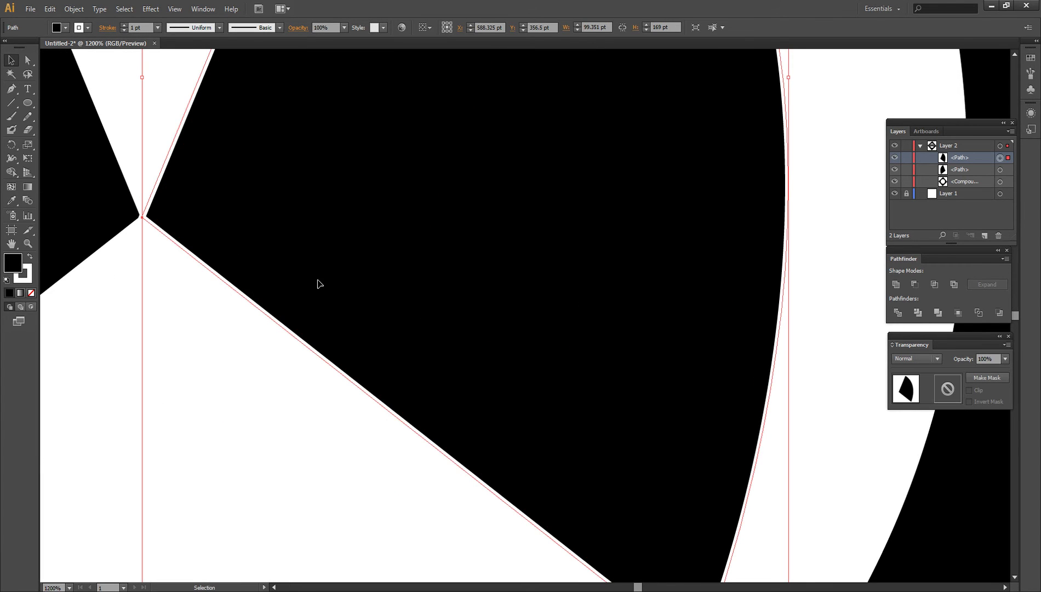
click(209, 284)
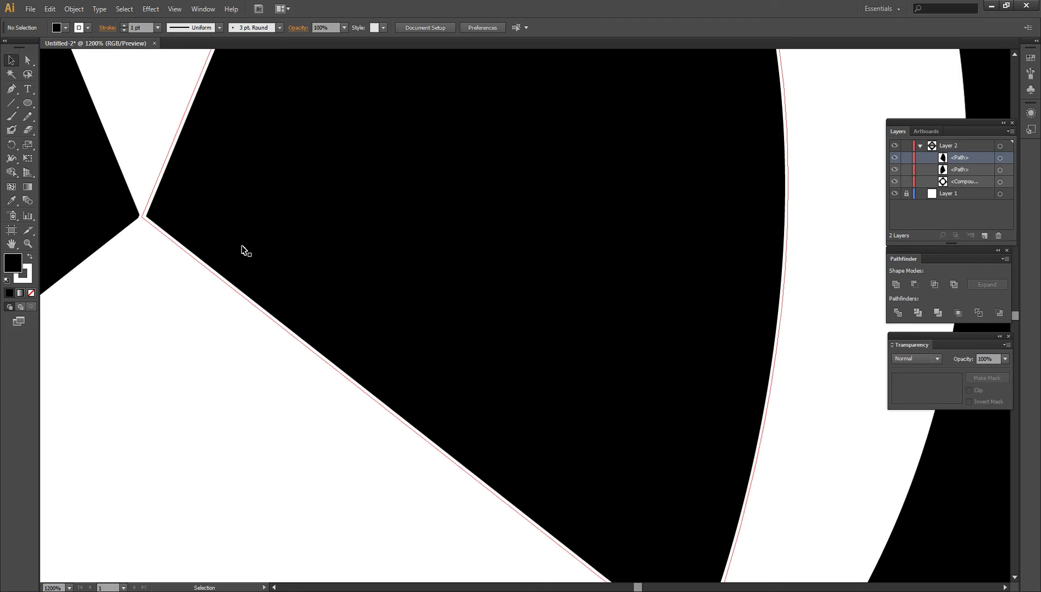
scroll(151, 305, down, 4)
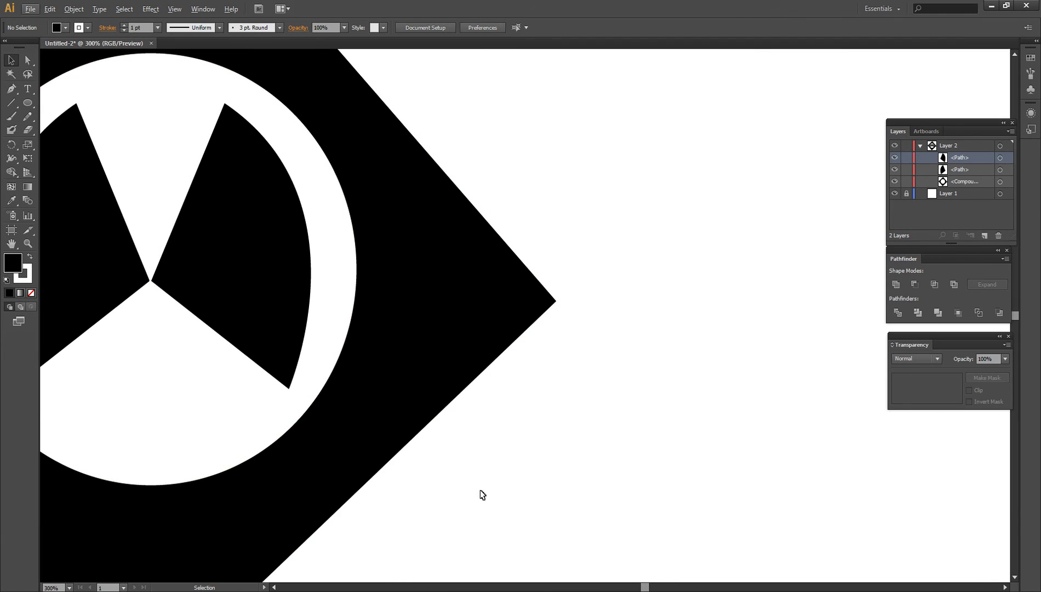
drag(646, 586, 633, 586)
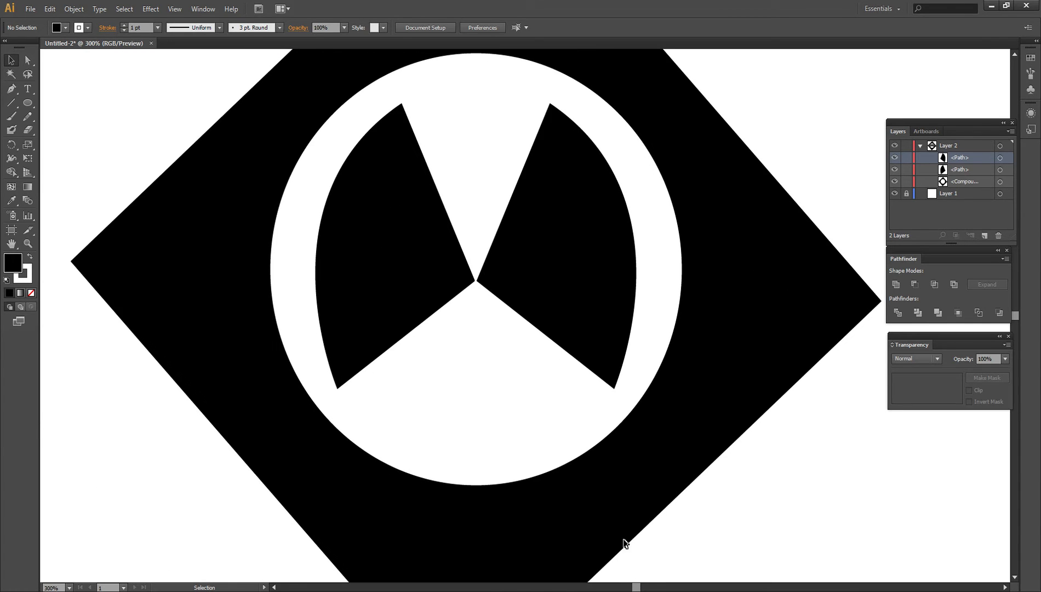
scroll(611, 413, down, 4)
scroll(580, 410, up, 5)
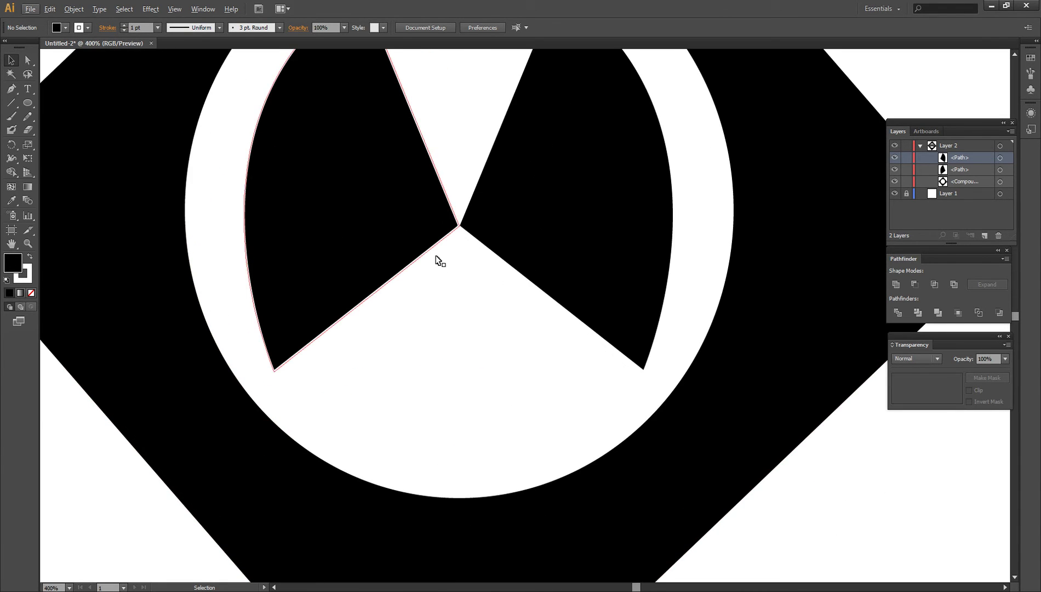
Delete the mirrored wedge and paste a copy of the remaining wedge over it, offset slightly to the right
click(515, 212)
key(Delete)
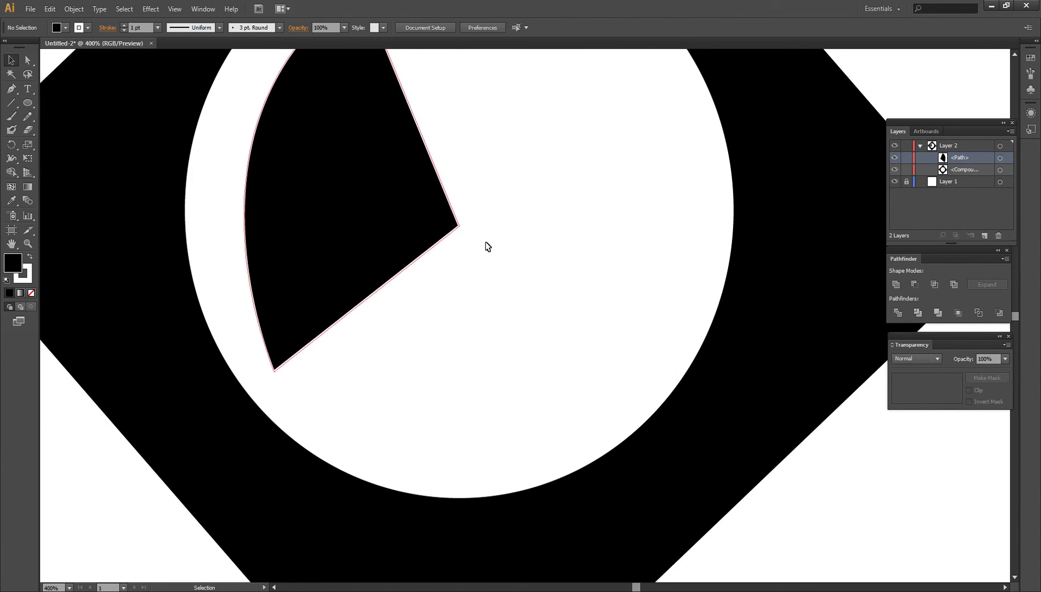
scroll(581, 280, down, 2)
click(498, 250)
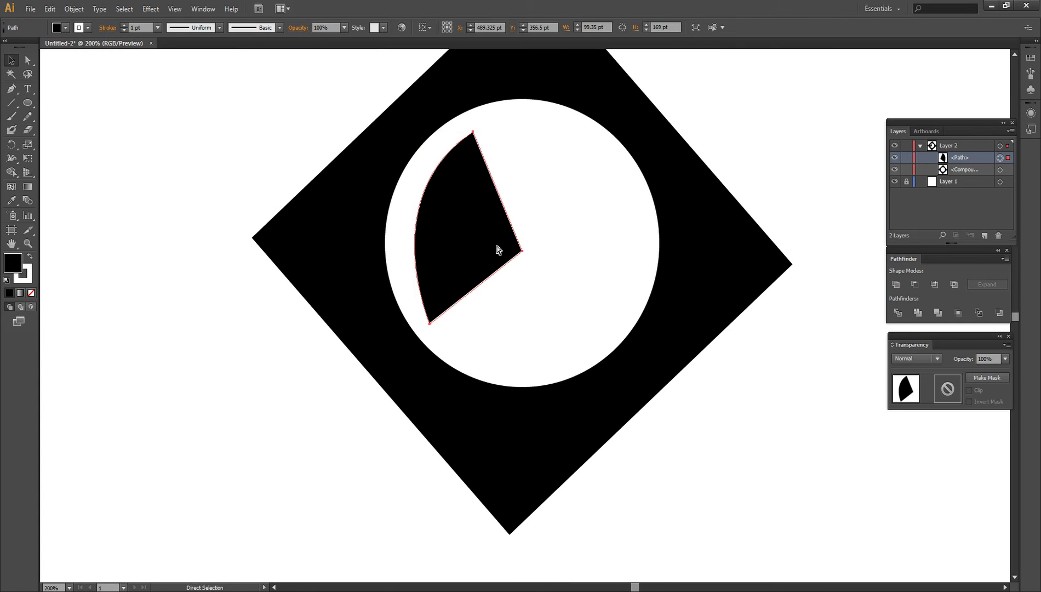
key(ctrl+c)
key(ctrl+v)
drag(550, 302, 496, 229)
click(758, 468)
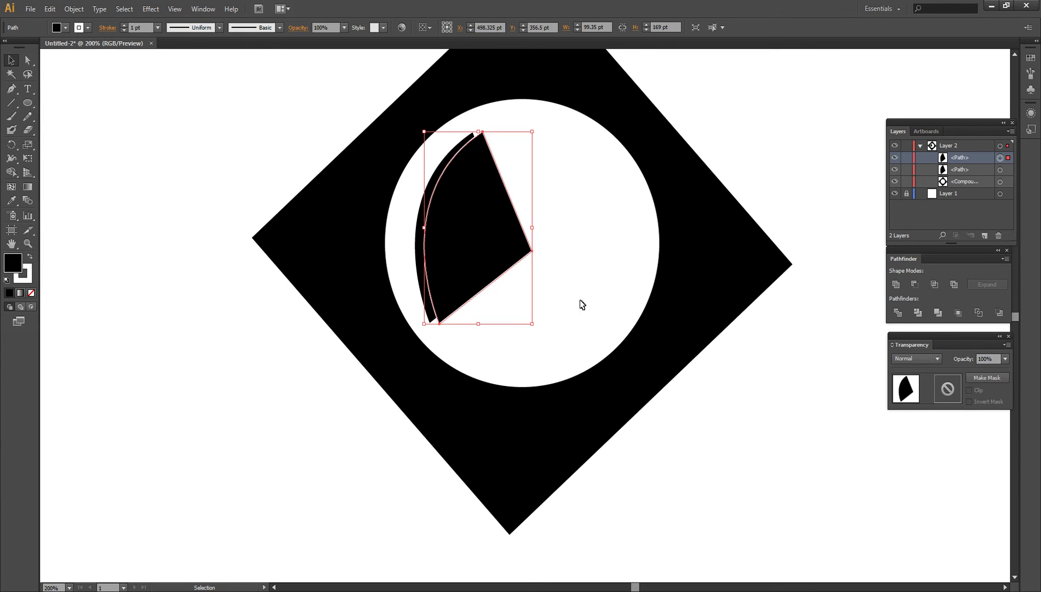
click(586, 274)
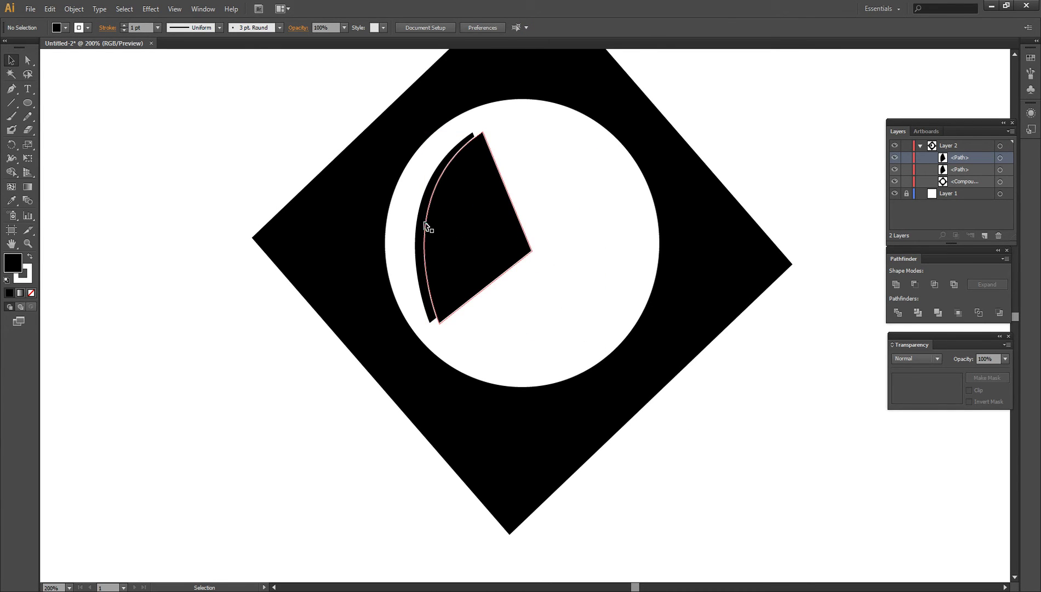
Paste a third wedge and place it over the other two, shifted further right
click(952, 165)
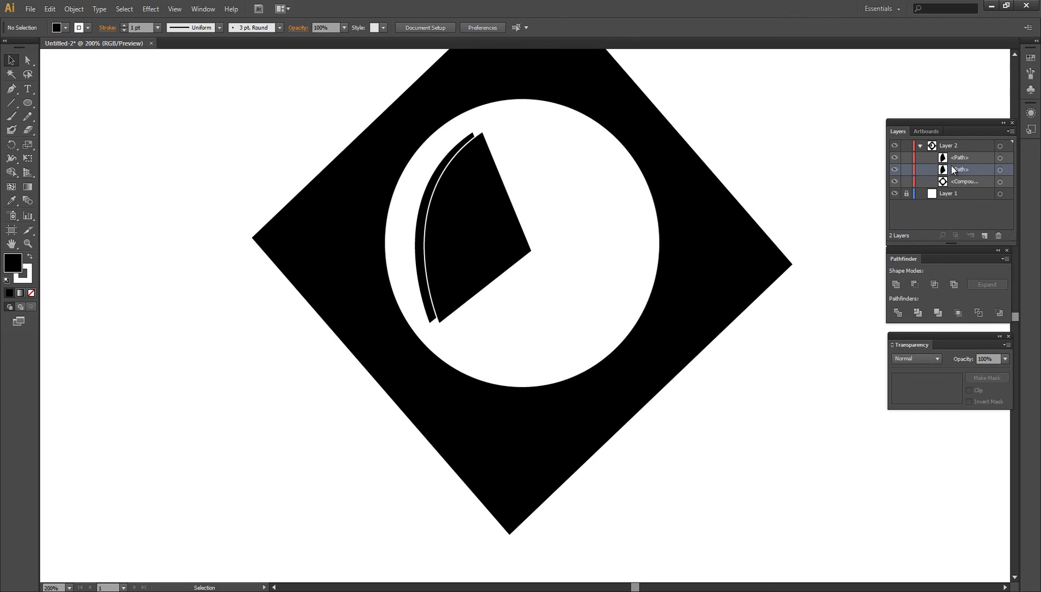
shift+click(955, 162)
key(ctrl+v)
drag(550, 299, 503, 220)
click(608, 199)
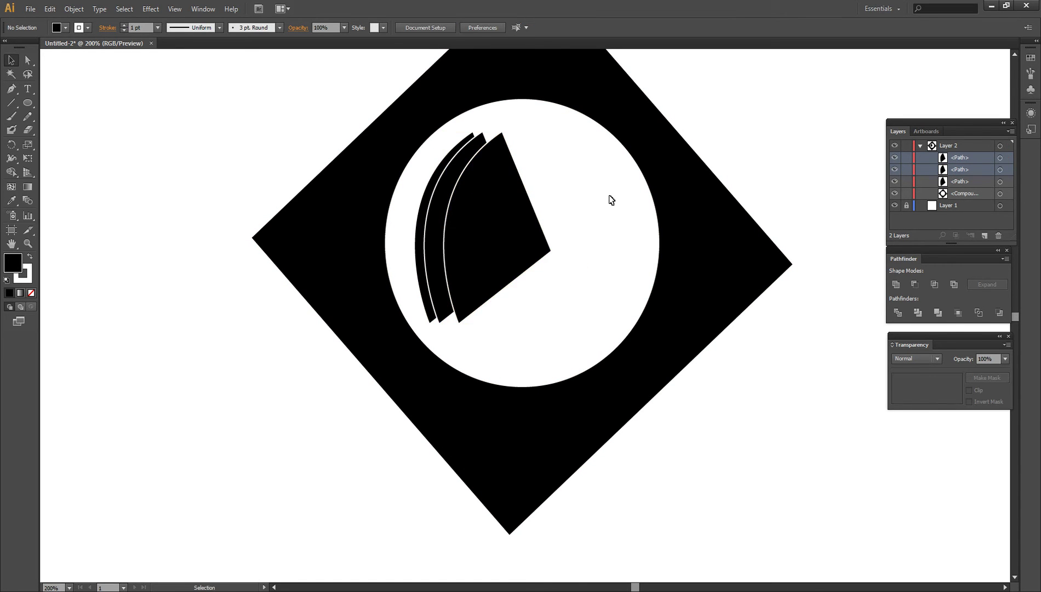
Delete all three overlapping wedges, keeping only the diamond with its round hole
click(475, 222)
shift+click(429, 235)
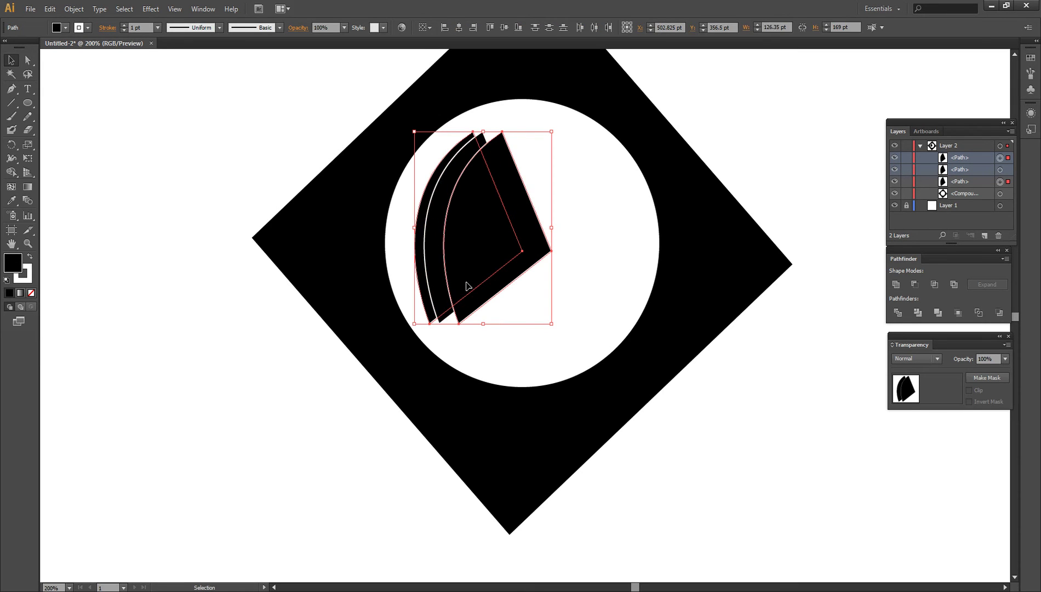
key(Delete)
click(463, 251)
key(Delete)
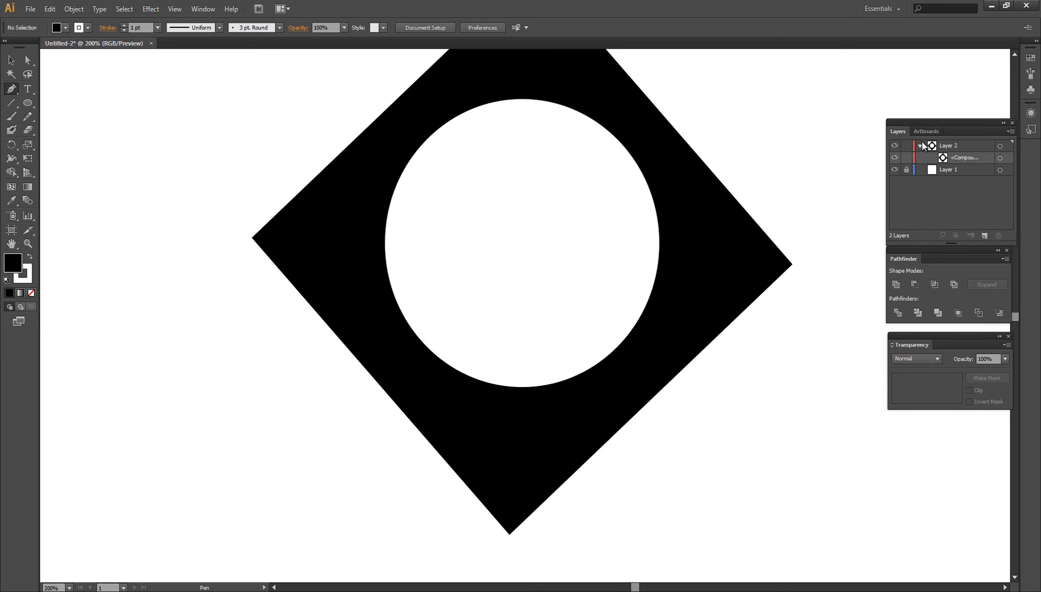
Add a new layer above Layer 2, try a black three-point Pen shape inside the round hole, and undo its points
click(590, 209)
click(516, 236)
click(513, 190)
key(ctrl+z)
key(ctrl+z)
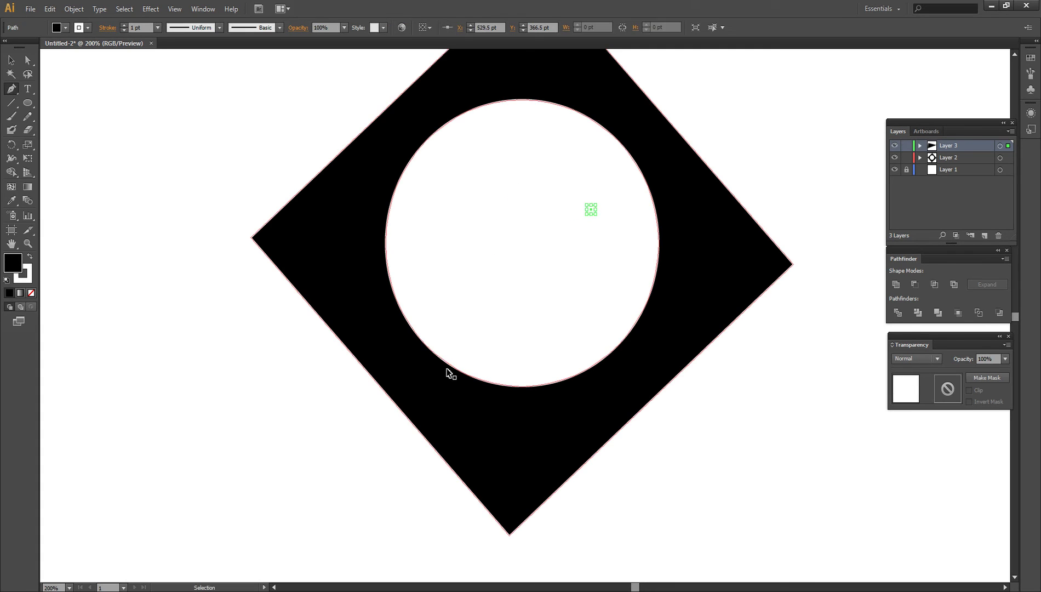
key(ctrl+z)
Swap the colours to white fill and black stroke, try a three-point Pen shape in the hole, and undo it
click(30, 256)
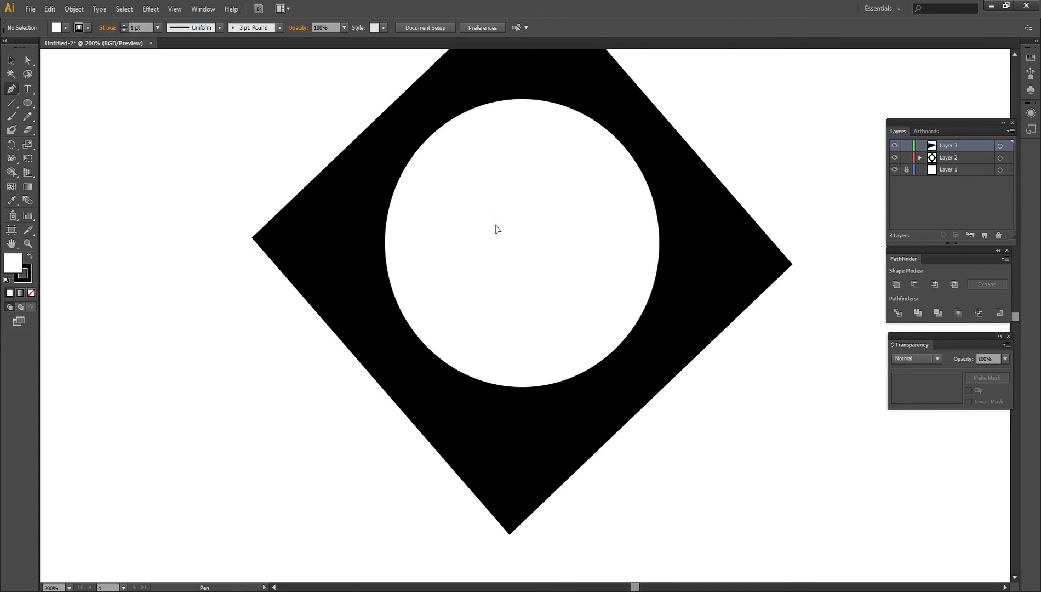
click(495, 226)
click(449, 183)
click(571, 153)
key(ctrl+z)
key(ctrl+z)
key(ctrl+z)
alt+scroll(532, 244, down, 1)
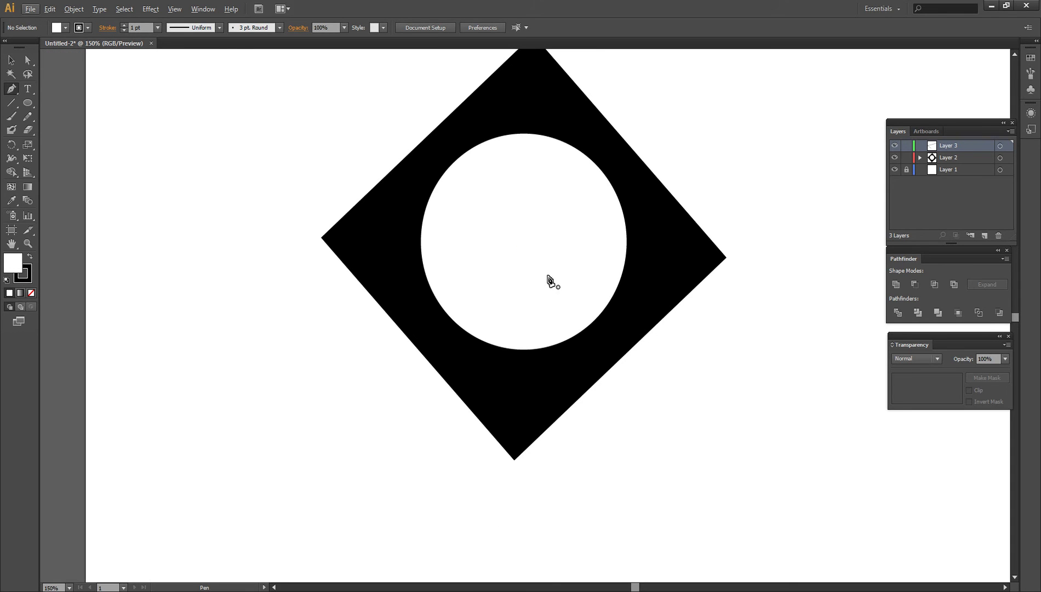
click(469, 337)
click(509, 232)
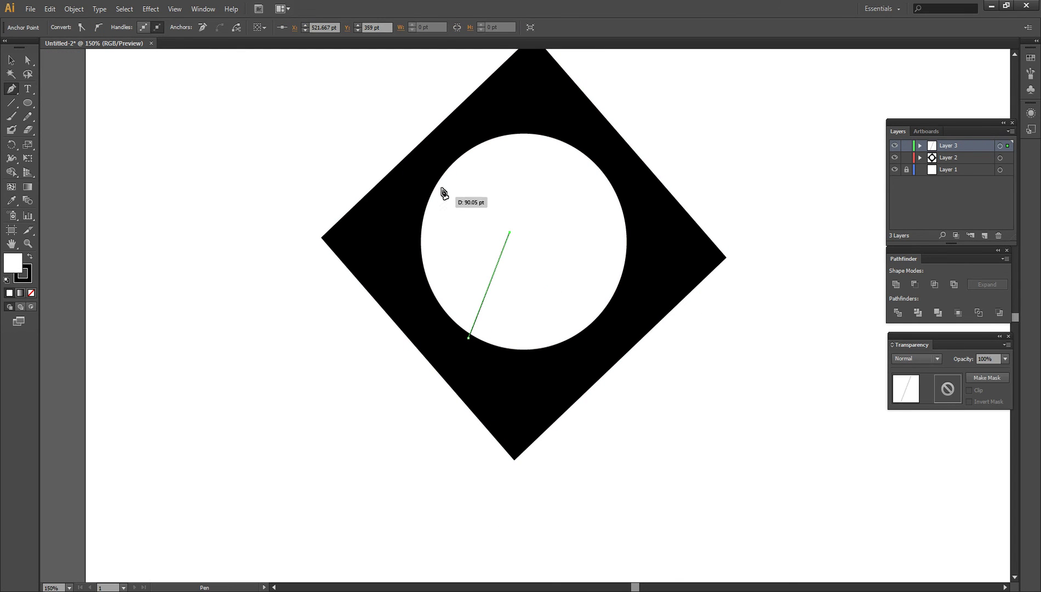
click(432, 167)
key(ctrl+z)
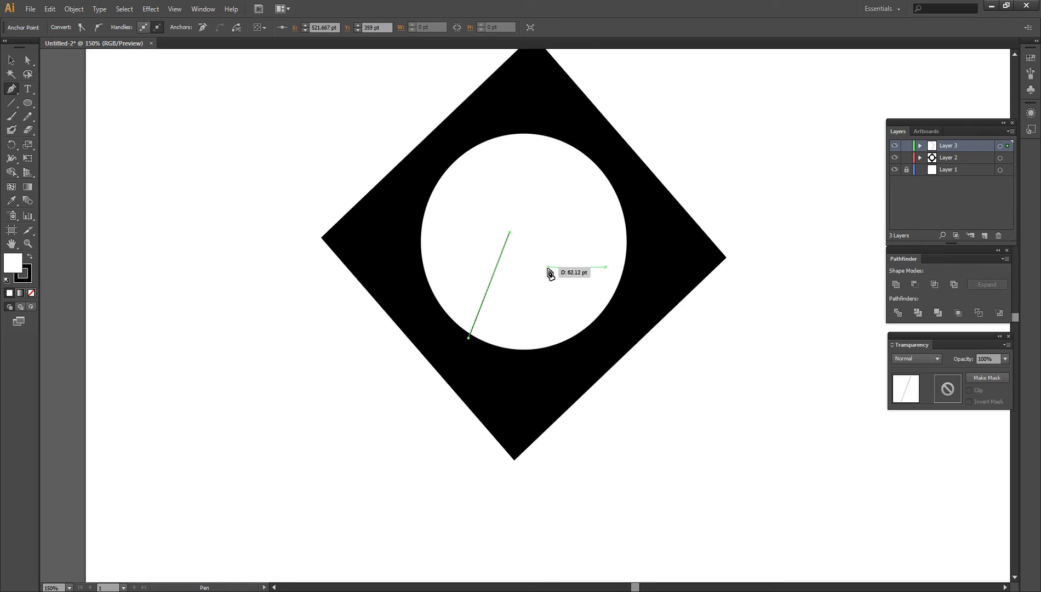
key(ctrl+z)
key(ctrl+z)
Draw a closed, straight-sided six-point claw shape with the Pen tool across the left half of the round hole, ending below its edge
click(462, 349)
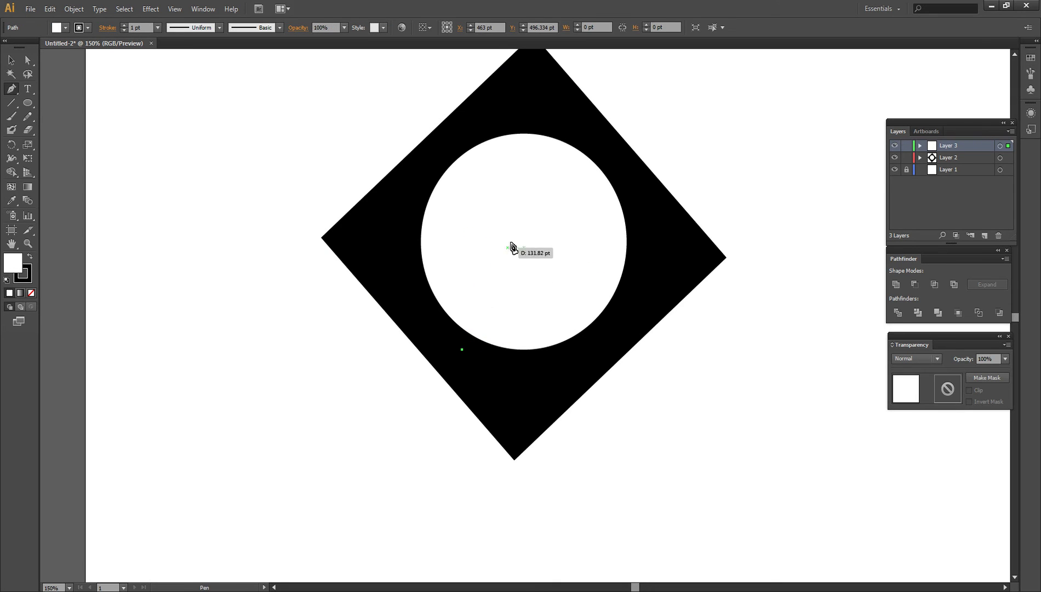
click(522, 231)
click(491, 210)
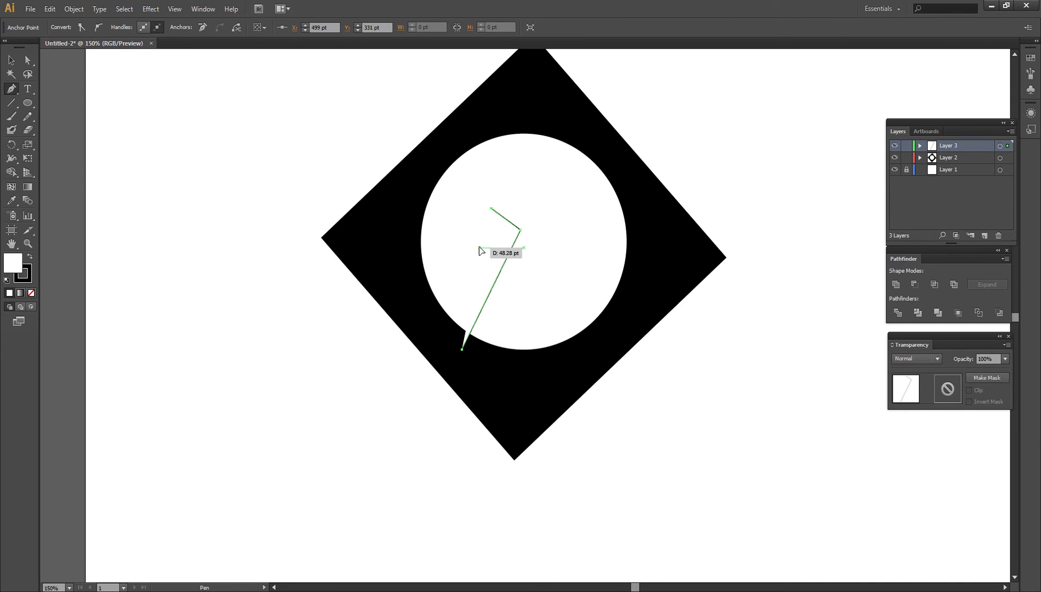
click(479, 247)
click(433, 192)
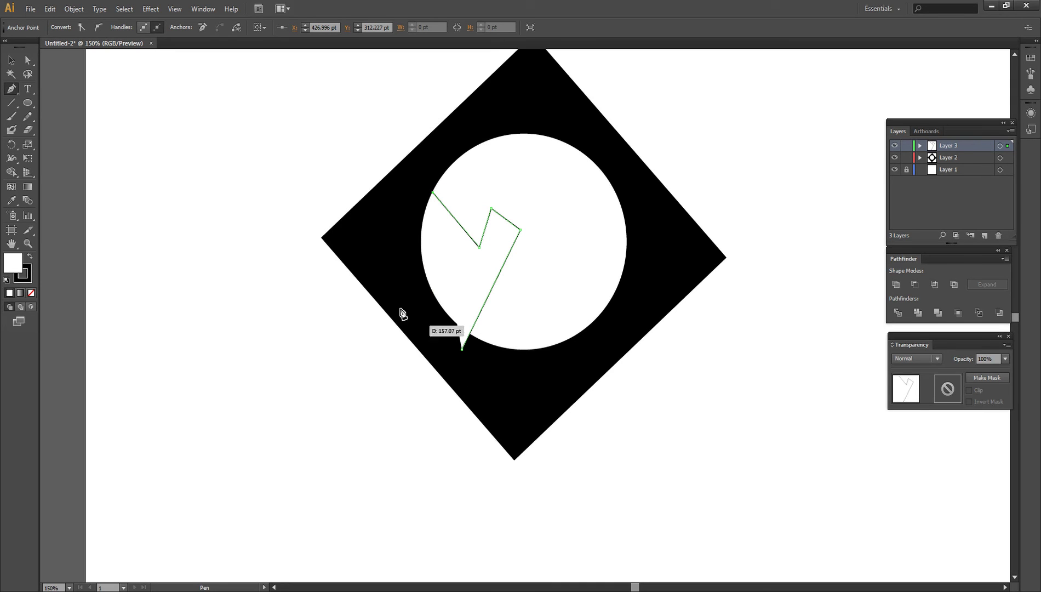
drag(388, 276, 400, 360)
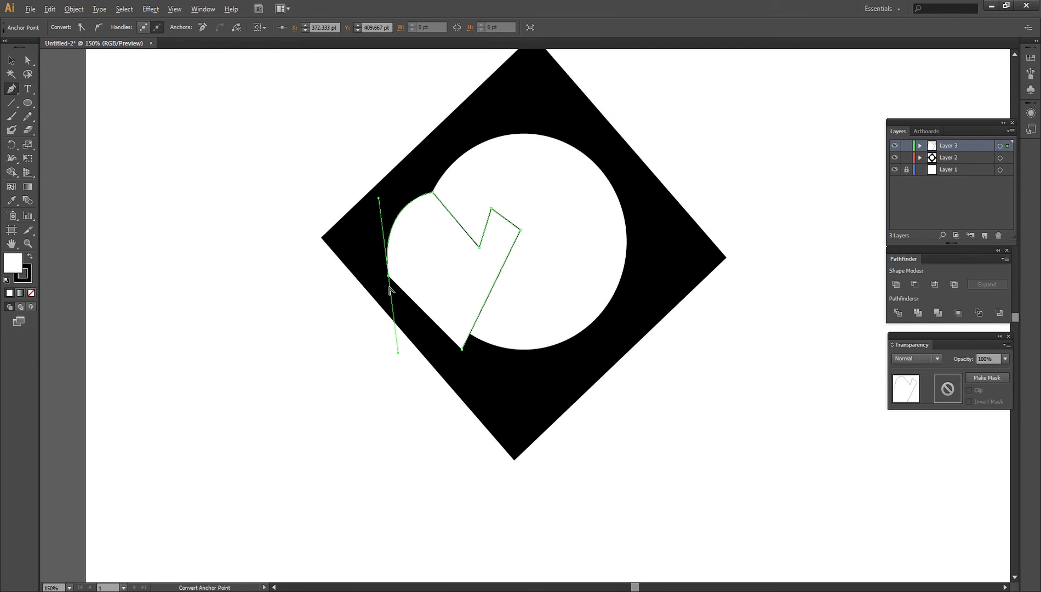
key(ctrl+z)
click(452, 272)
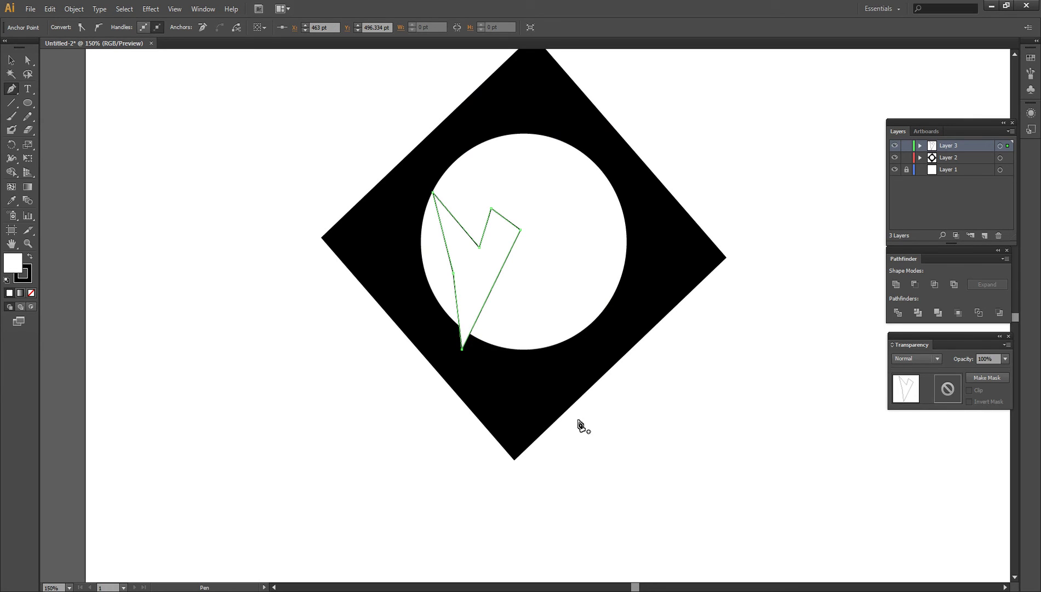
key(ctrl+z)
Swap the claw shape's colours to black fill and white stroke and deselect it
click(30, 254)
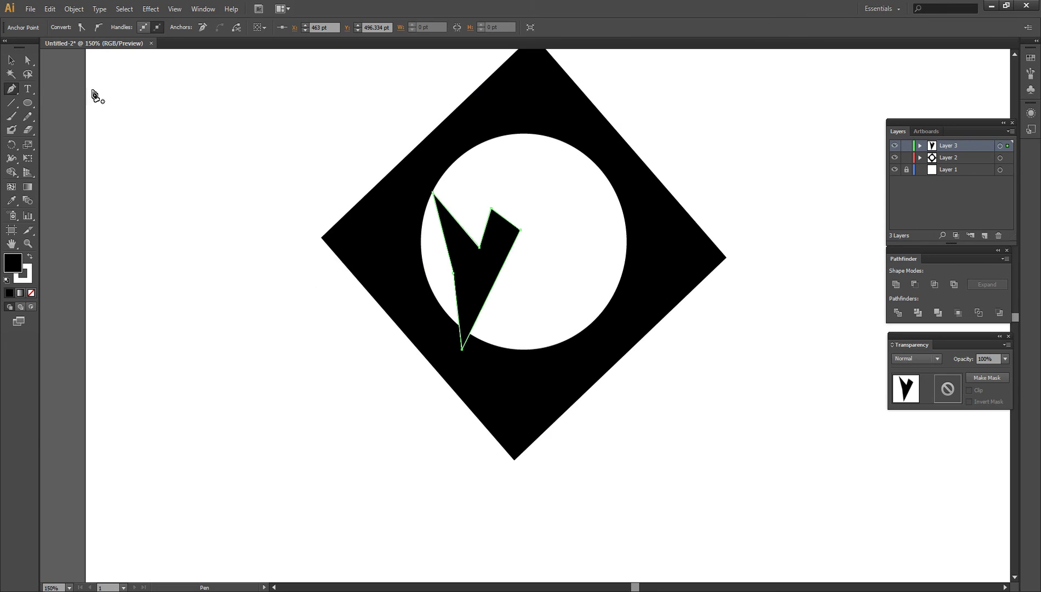
click(19, 59)
click(180, 135)
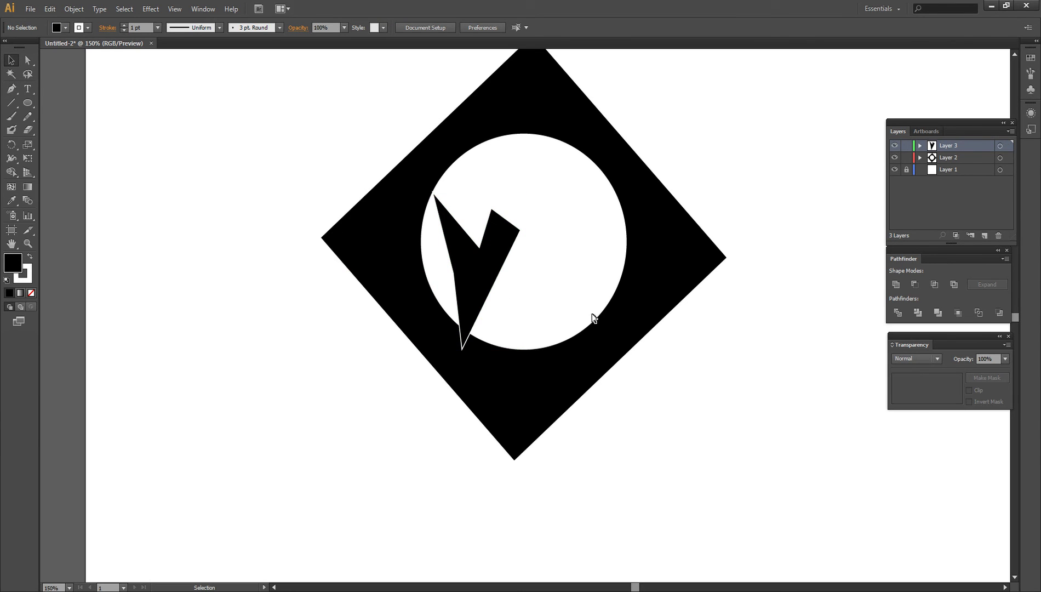
Paste a copy of the claw shape and reflect the copy across the vertical axis
click(492, 240)
key(ctrl+c)
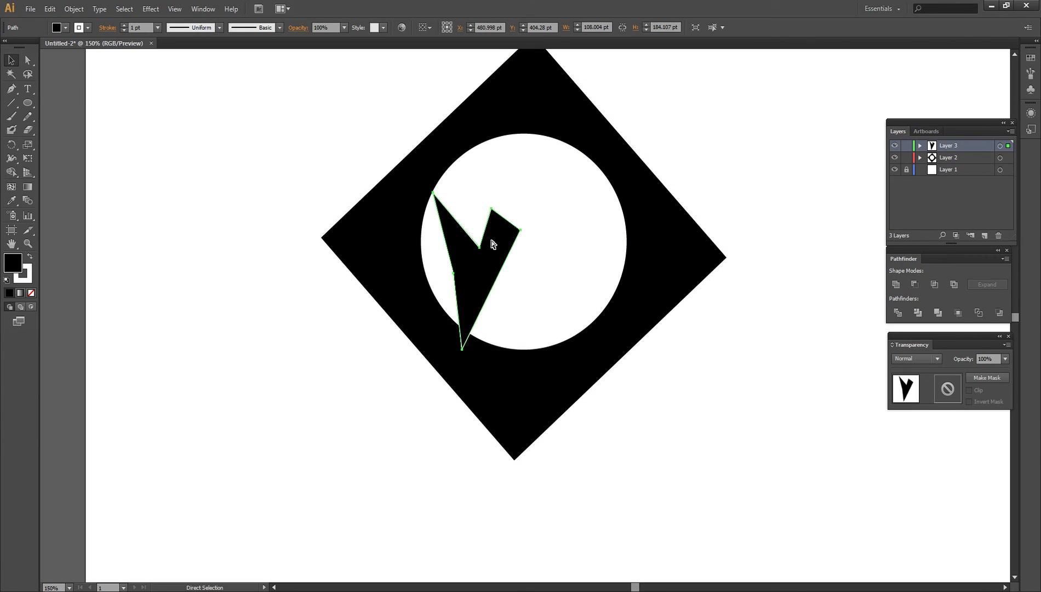
key(ctrl+v)
click(49, 9)
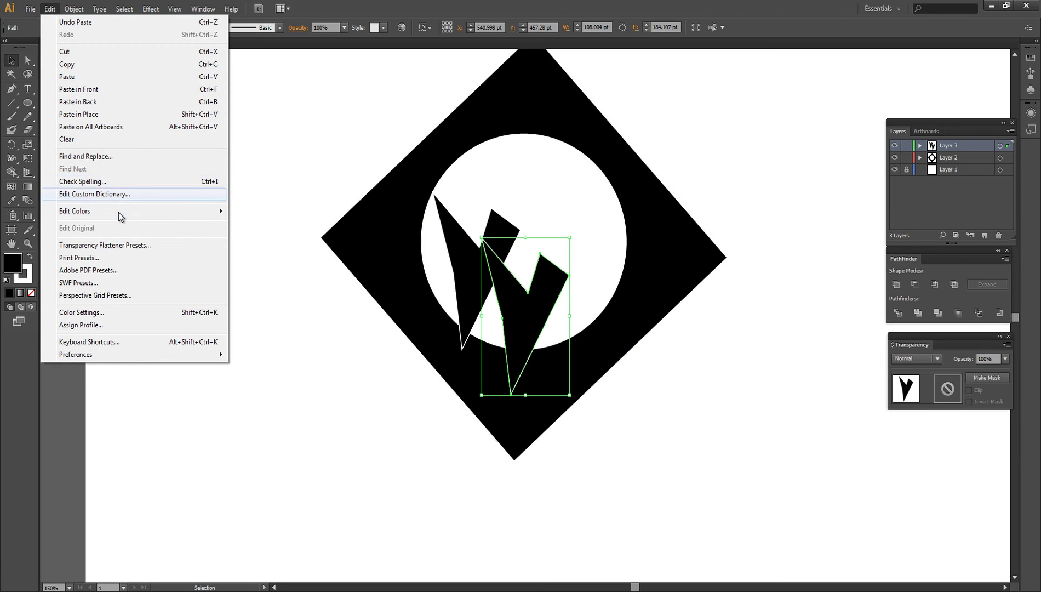
right_click(533, 306)
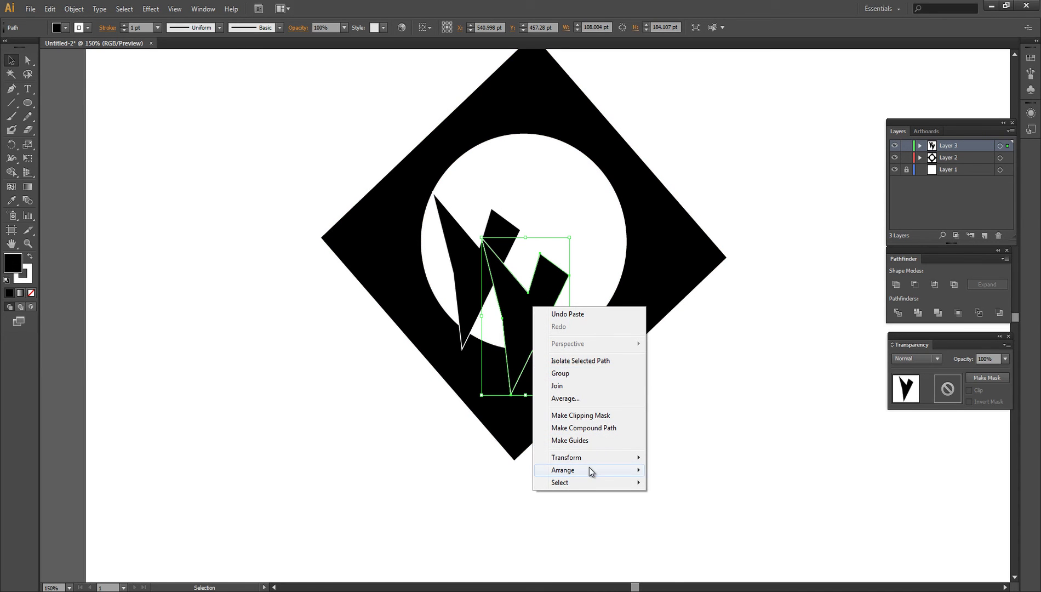
mouse_move(606, 457)
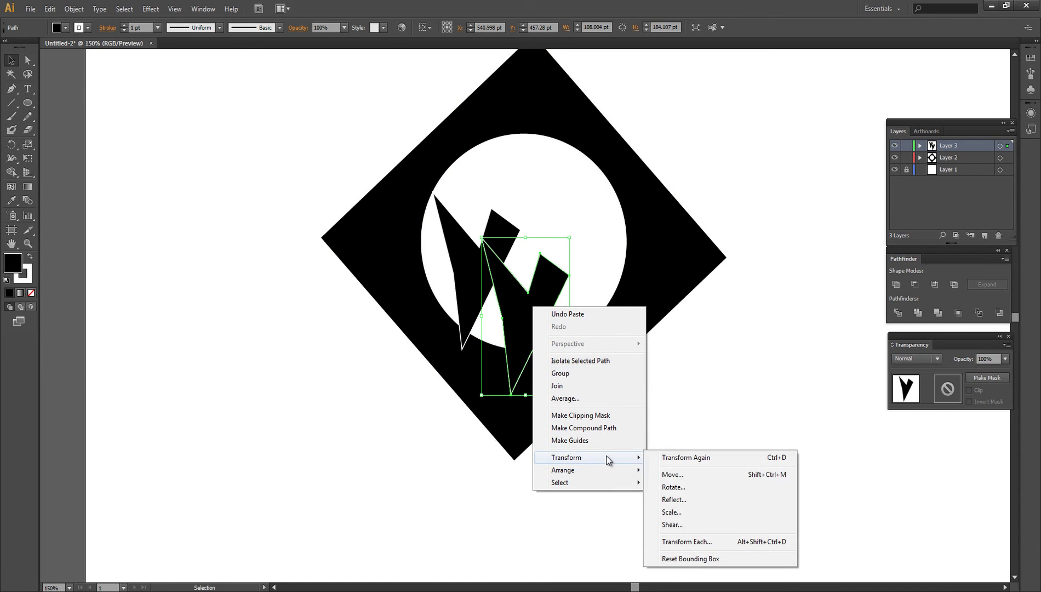
click(686, 498)
click(539, 375)
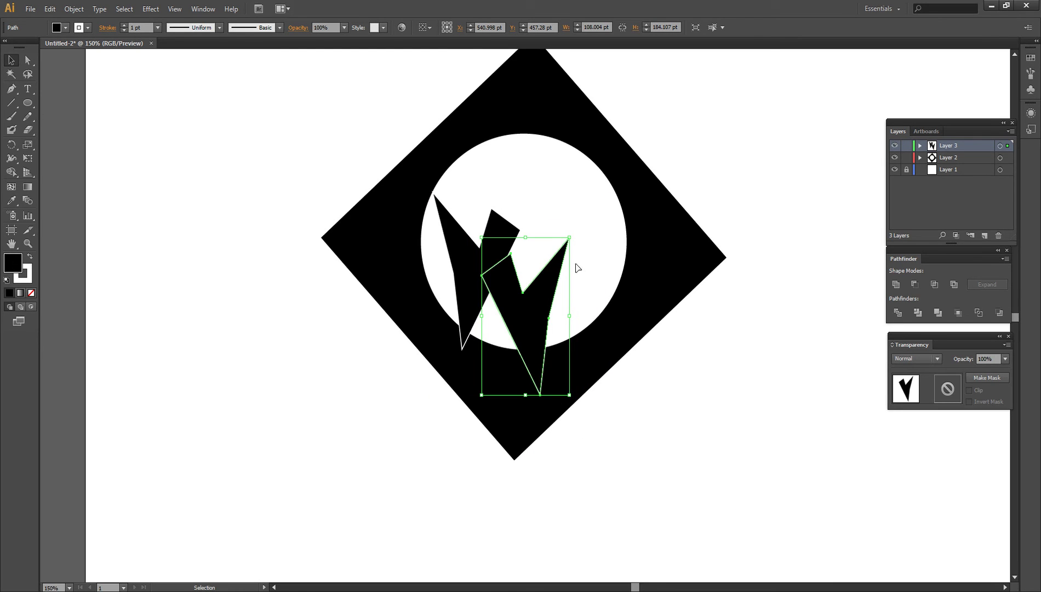
Place the mirrored claw level with the original in the right half of the hole, leaving a narrow gap between their inner tips
drag(547, 283, 597, 236)
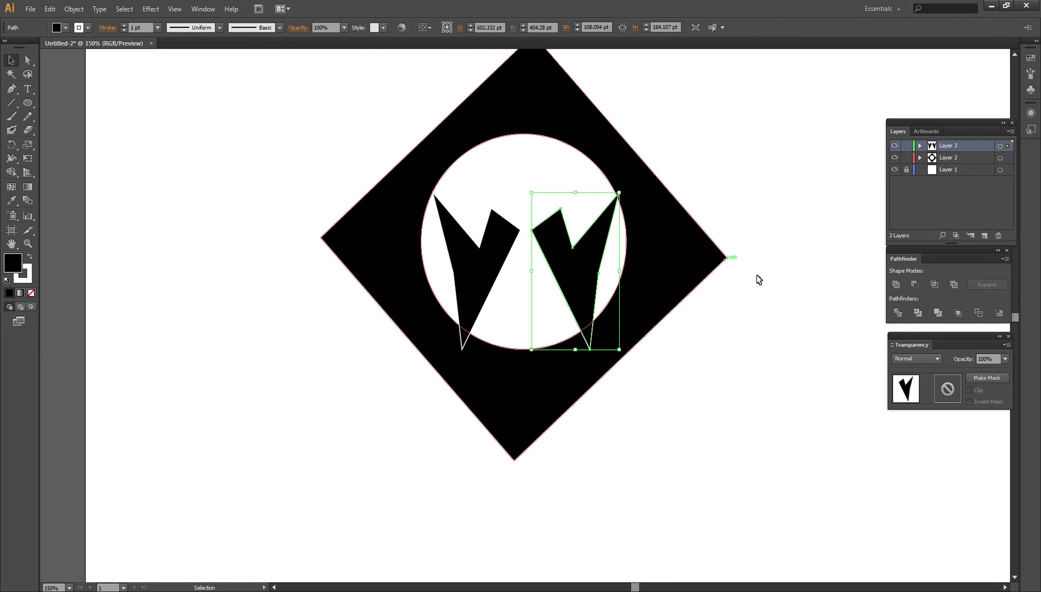
click(766, 368)
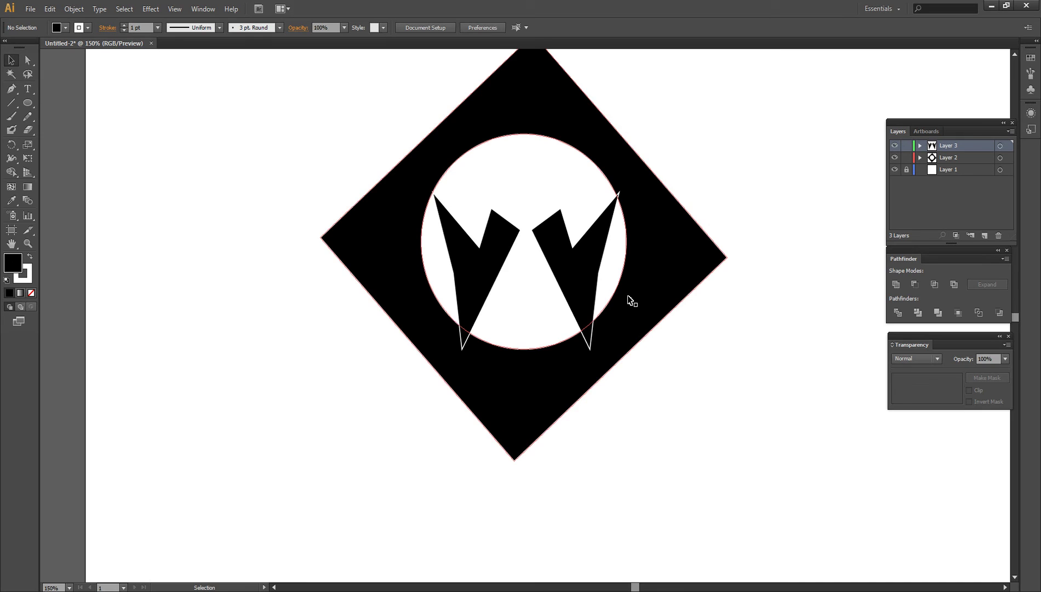
click(583, 294)
drag(579, 292, 572, 292)
click(759, 359)
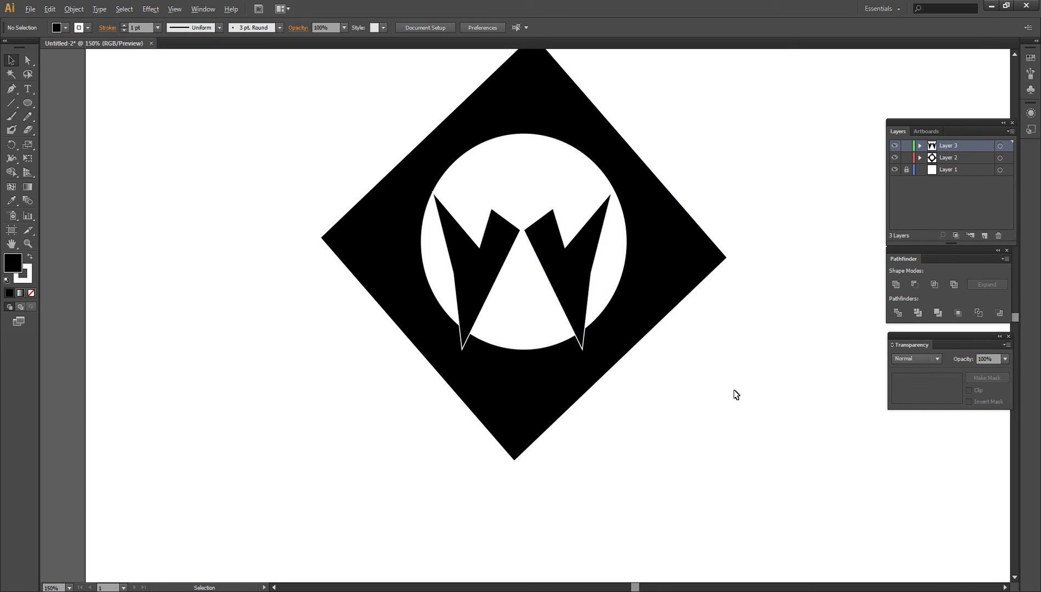
Switch to the Rectangle tool and add a new layer above Layer 3
scroll(735, 394, down, 3)
scroll(859, 344, up, 2)
scroll(559, 294, up, 1)
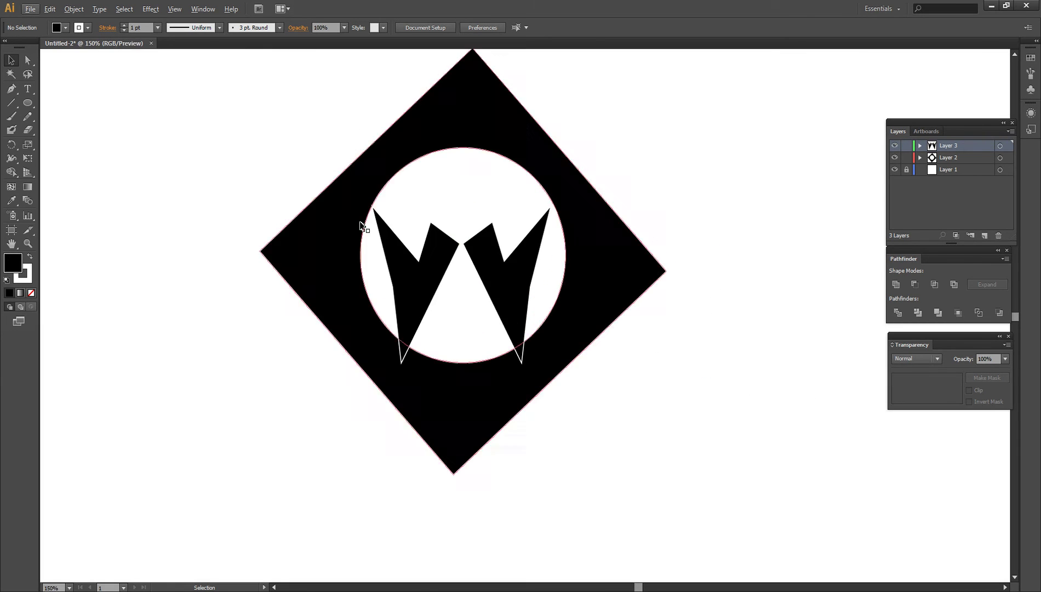
scroll(406, 236, up, 1)
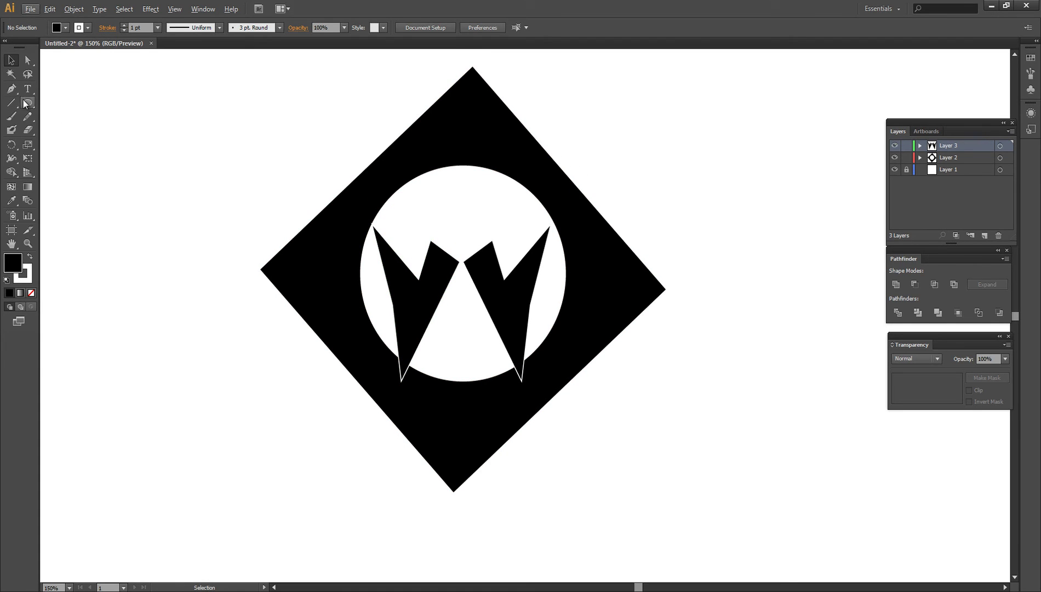
drag(28, 102, 67, 104)
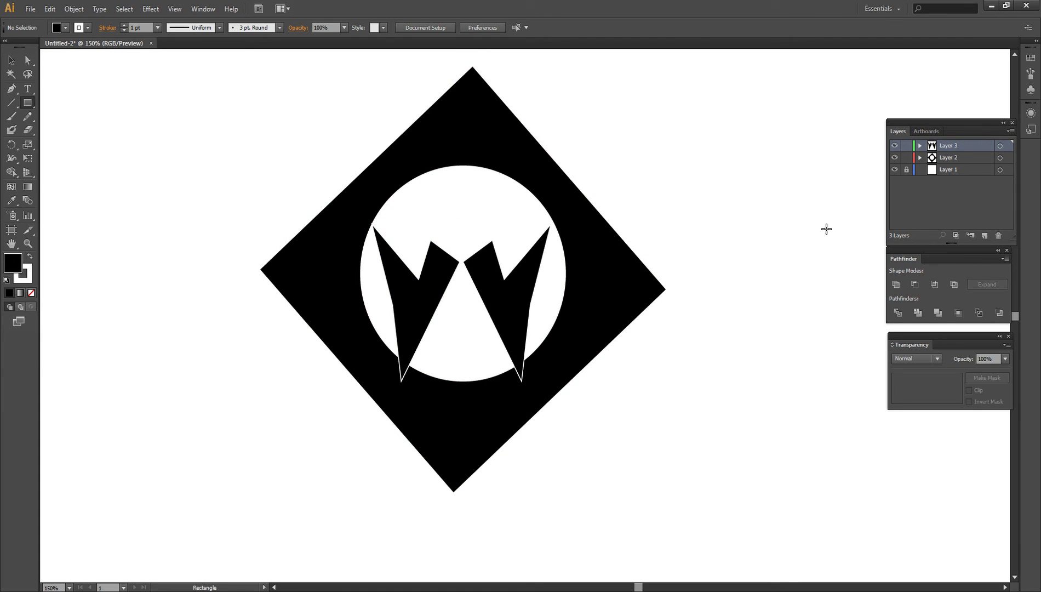
click(984, 234)
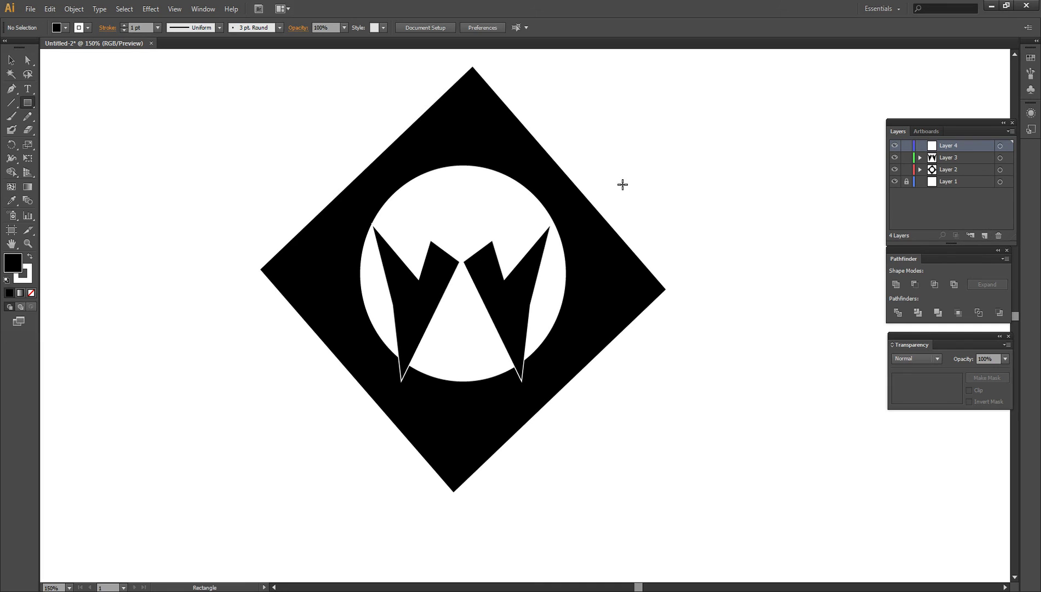
Try a black square over the claws' inner tips, moving it onto the diamond's left corner and deleting it
drag(419, 193, 496, 227)
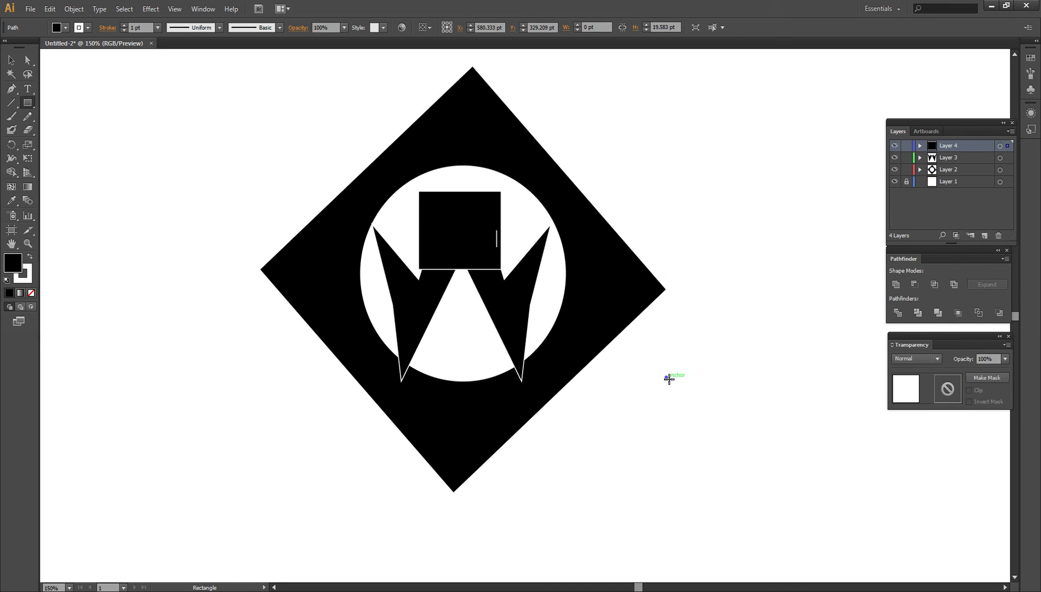
click(11, 61)
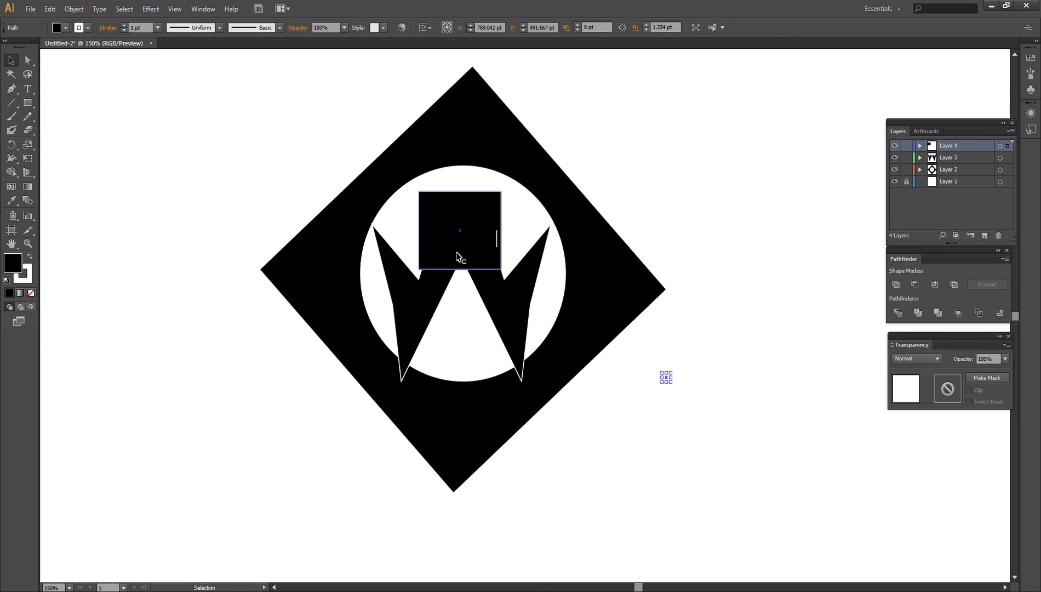
drag(481, 241, 330, 285)
click(682, 130)
click(682, 178)
click(701, 433)
click(258, 390)
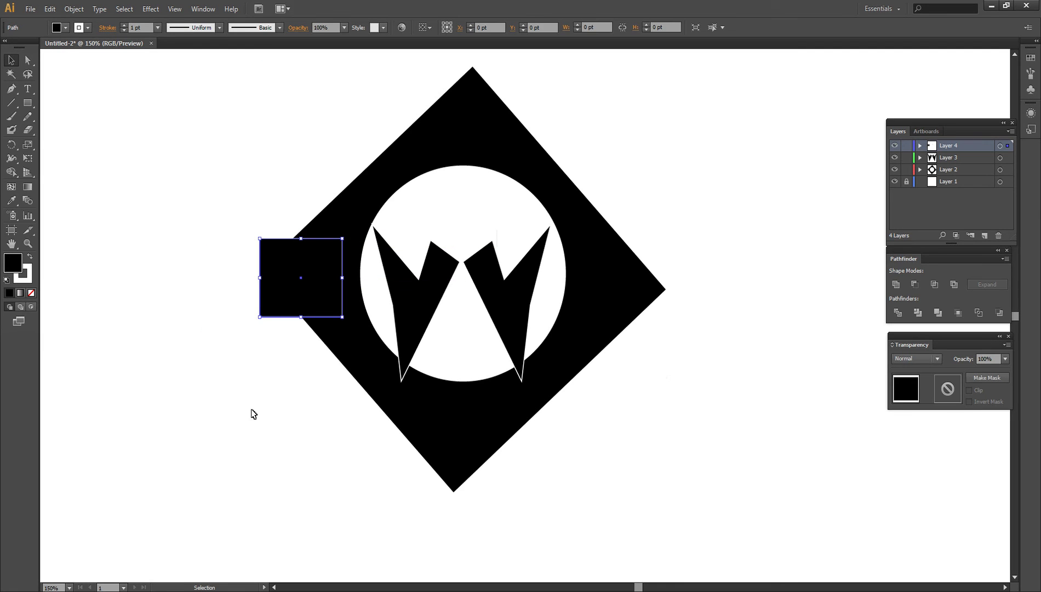
click(255, 410)
click(326, 274)
key(Delete)
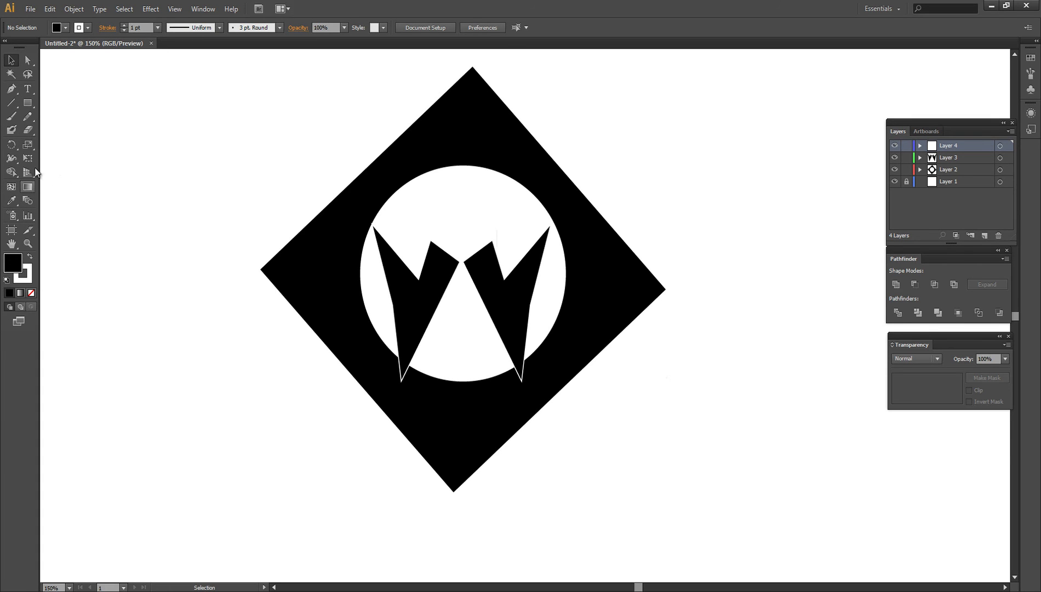
Draw a black five-point Pen shape between the claws, following their inner top edges and rising to a central peak, and deselect it
click(491, 242)
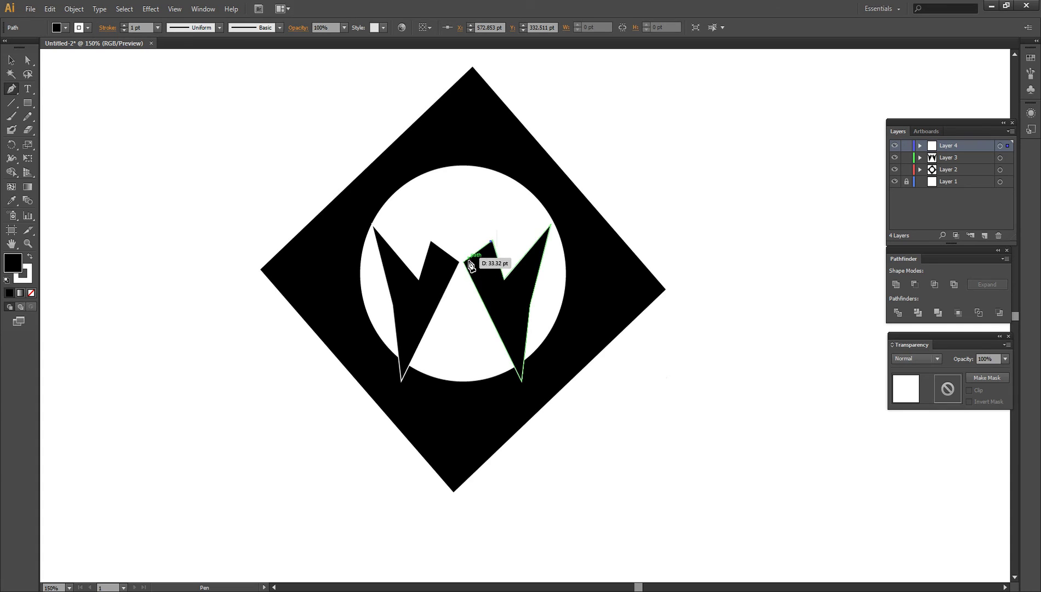
drag(464, 262, 457, 263)
scroll(463, 224, up, 5)
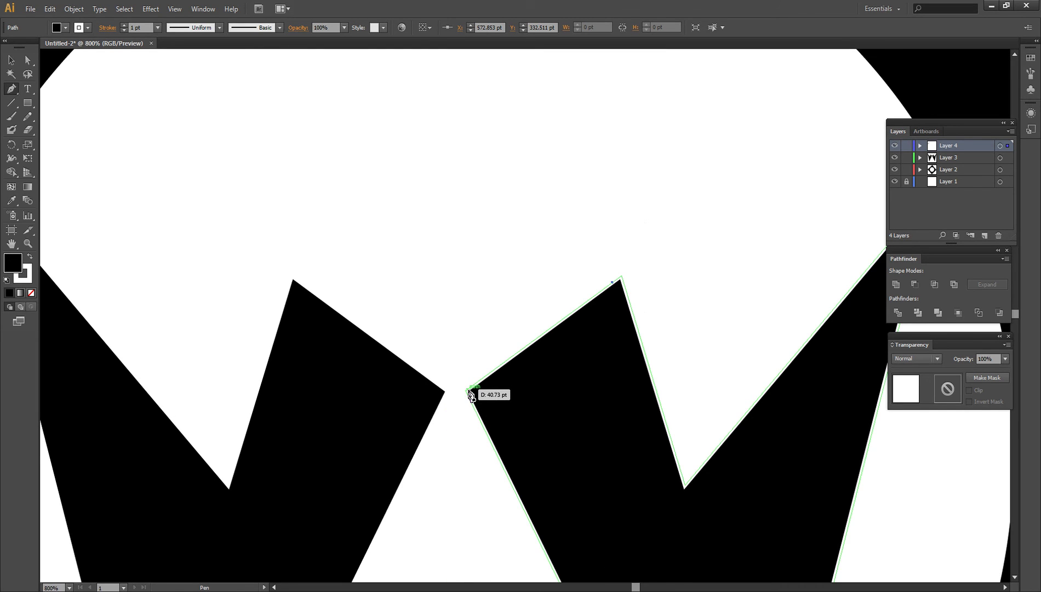
click(448, 390)
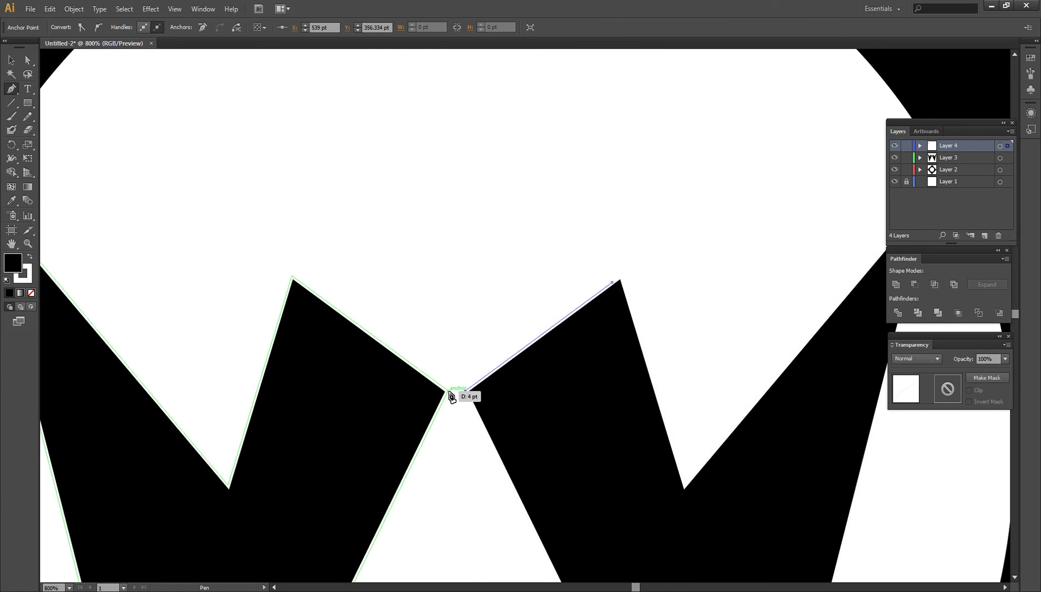
click(291, 276)
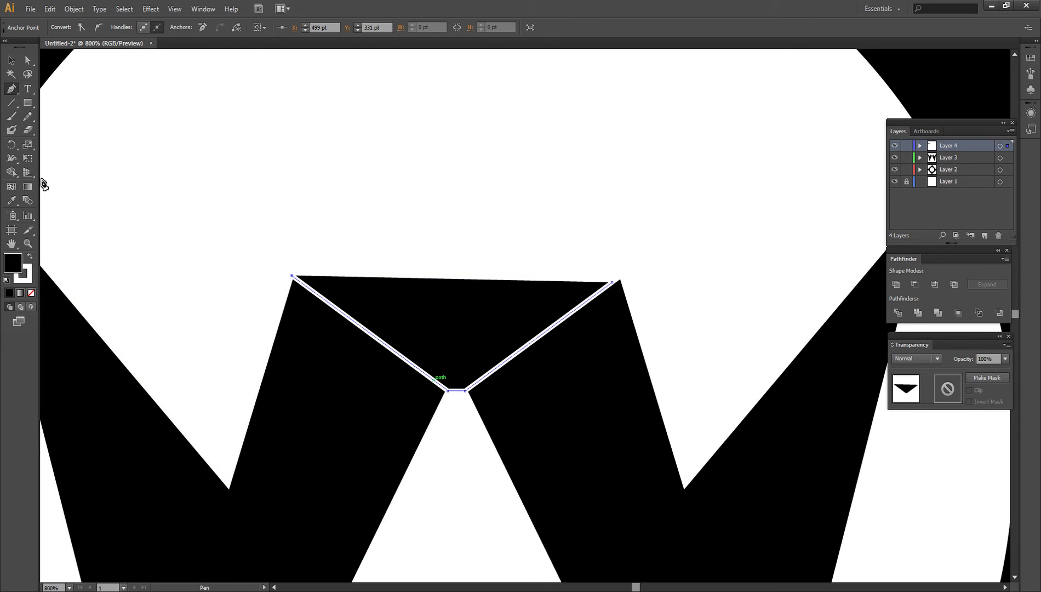
click(406, 161)
key(ctrl+z)
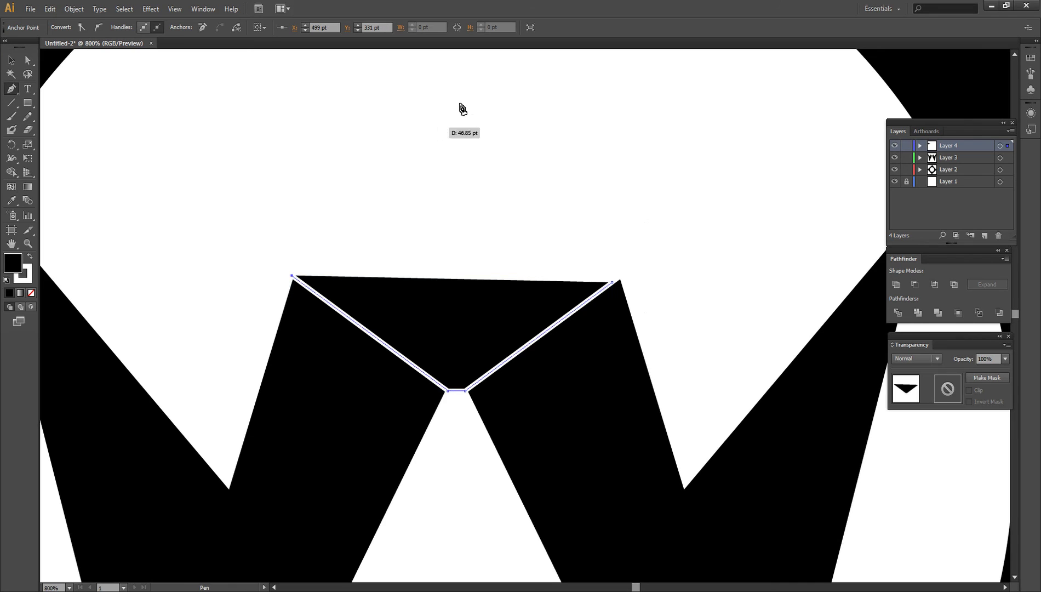
click(451, 127)
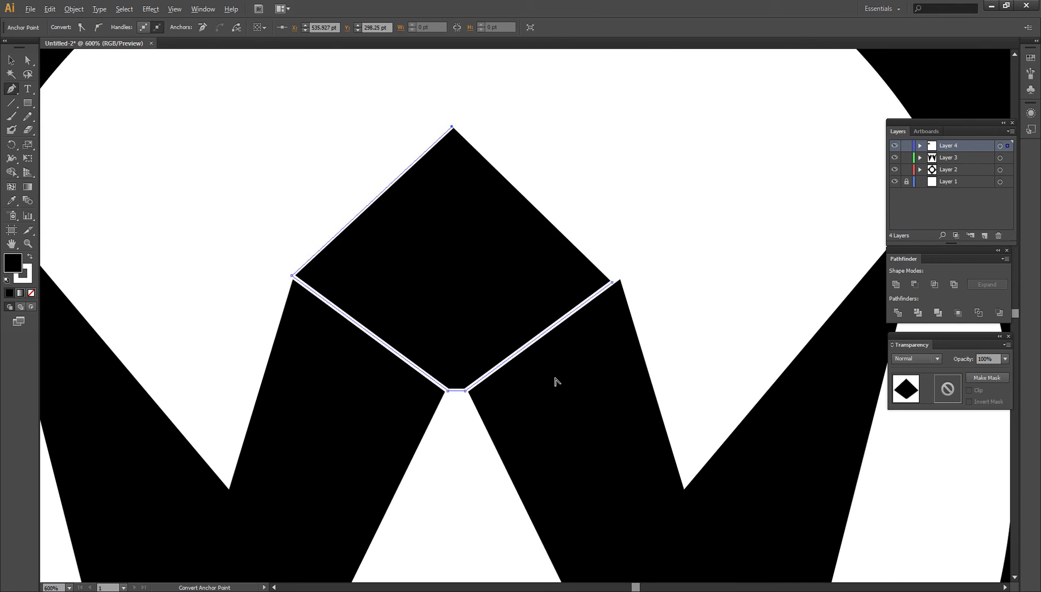
scroll(555, 380, down, 2)
click(7, 58)
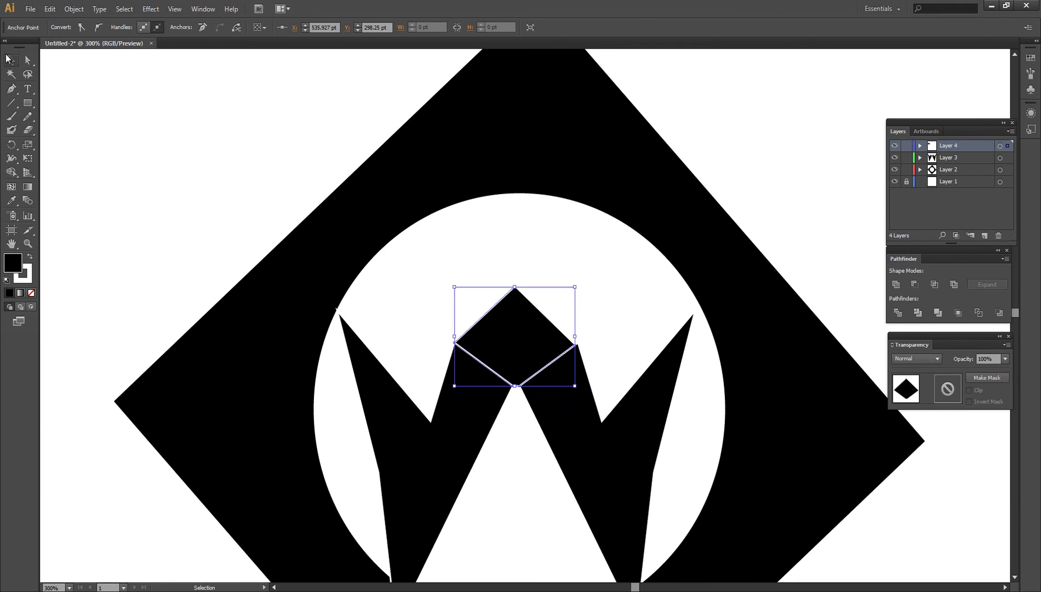
click(164, 184)
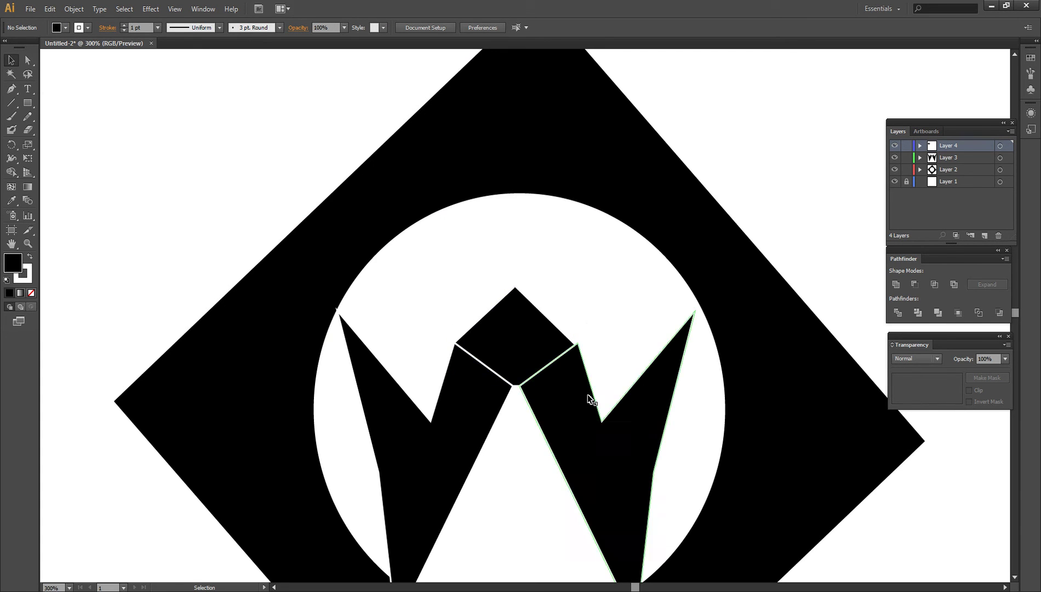
Try extending the centre piece with a Pen shape from its outer corner to the hole's edge and back to the peak
scroll(552, 353, up, 1)
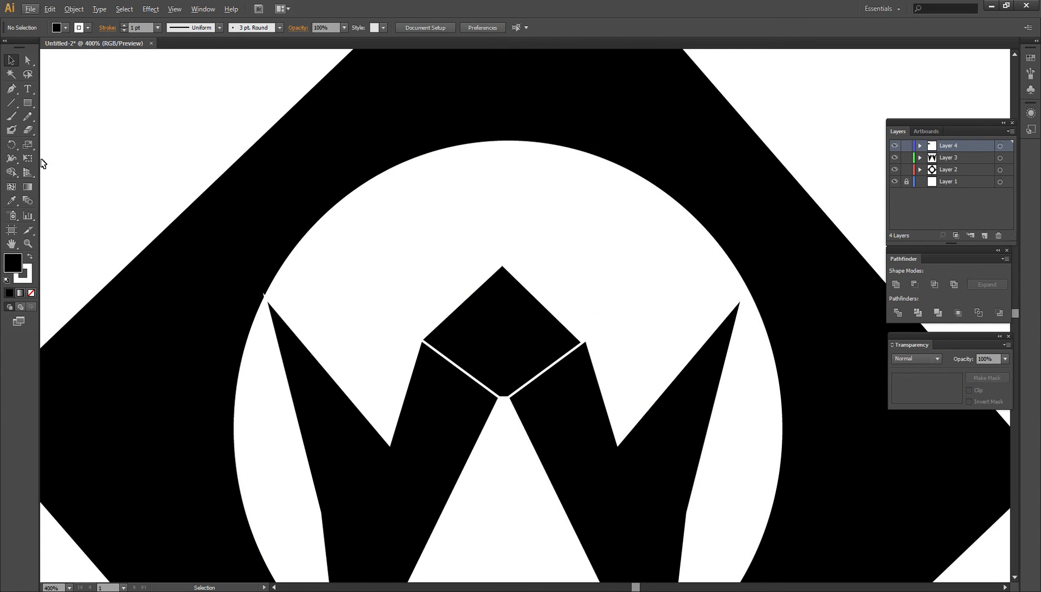
click(11, 89)
scroll(417, 348, up, 3)
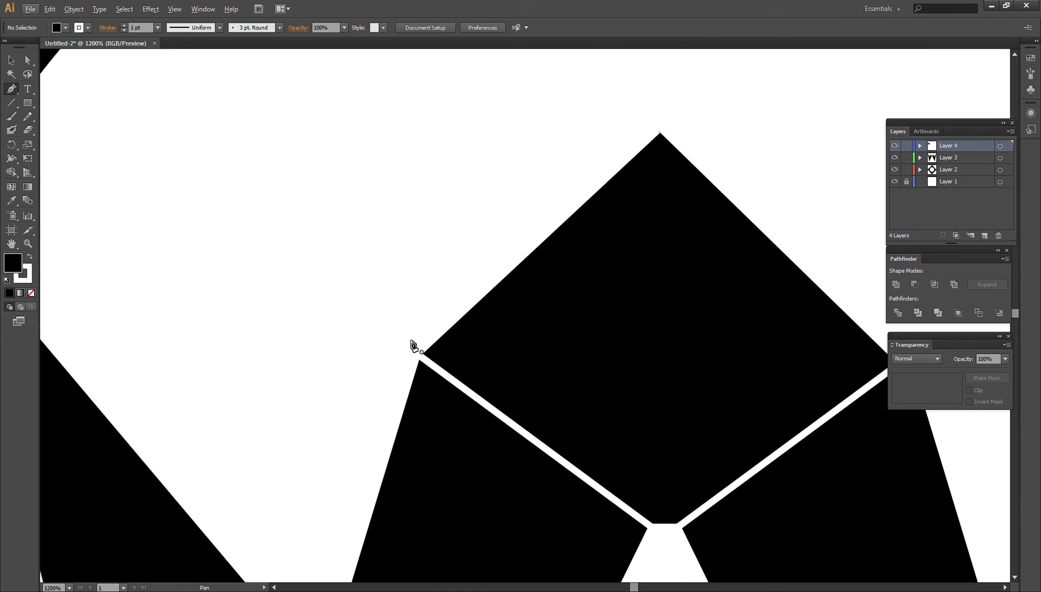
click(420, 356)
scroll(311, 251, down, 2)
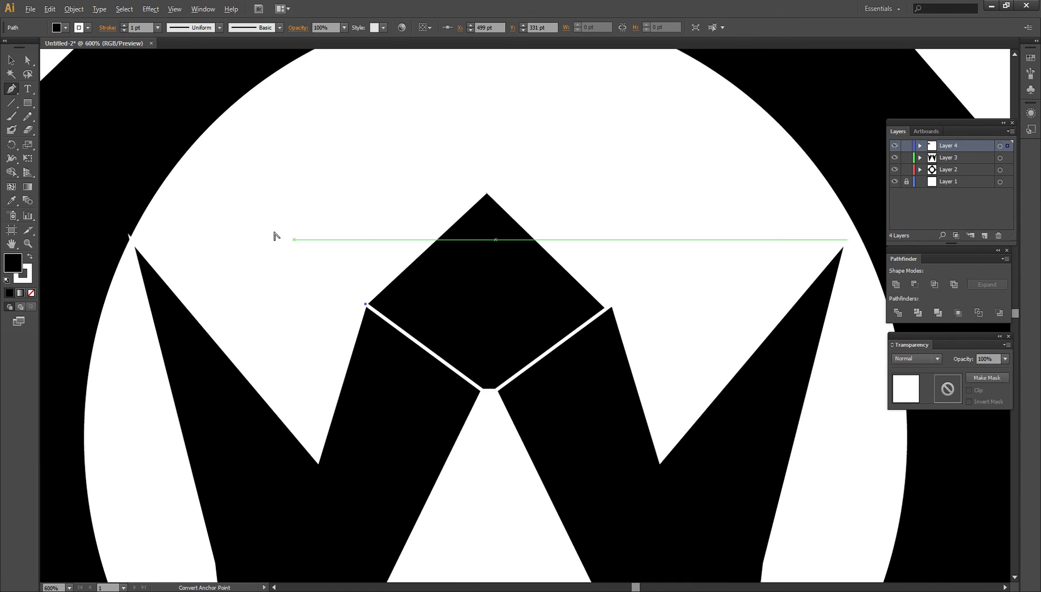
click(220, 116)
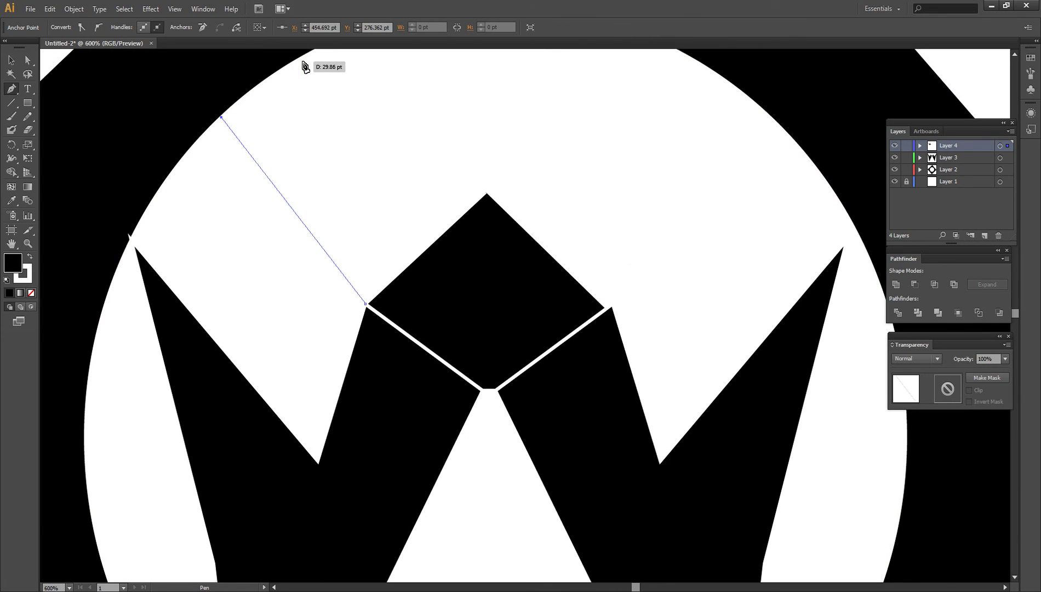
click(337, 63)
key(ctrl+z)
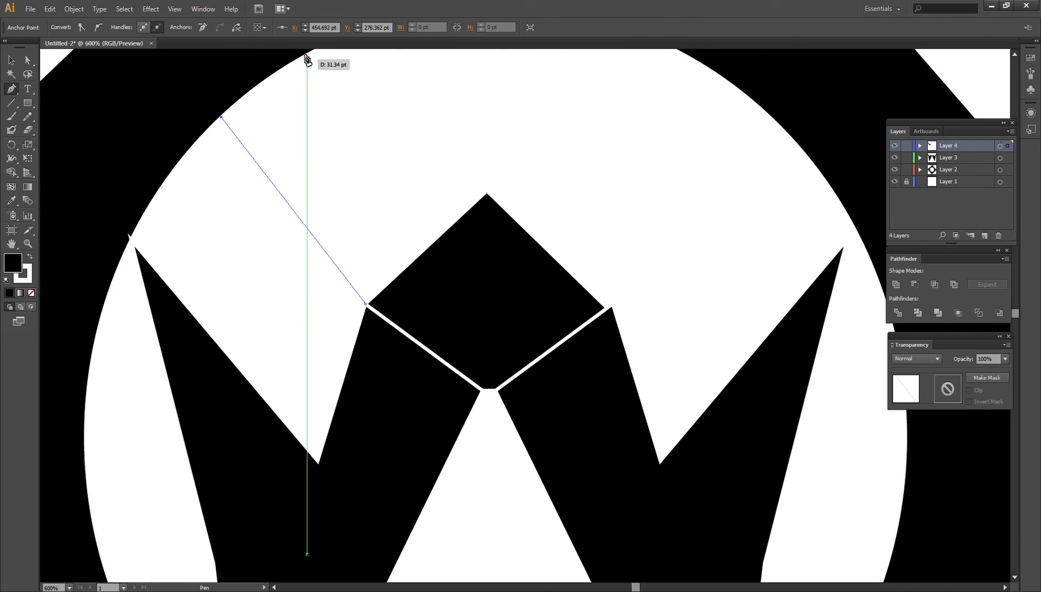
click(320, 49)
scroll(471, 286, up, 1)
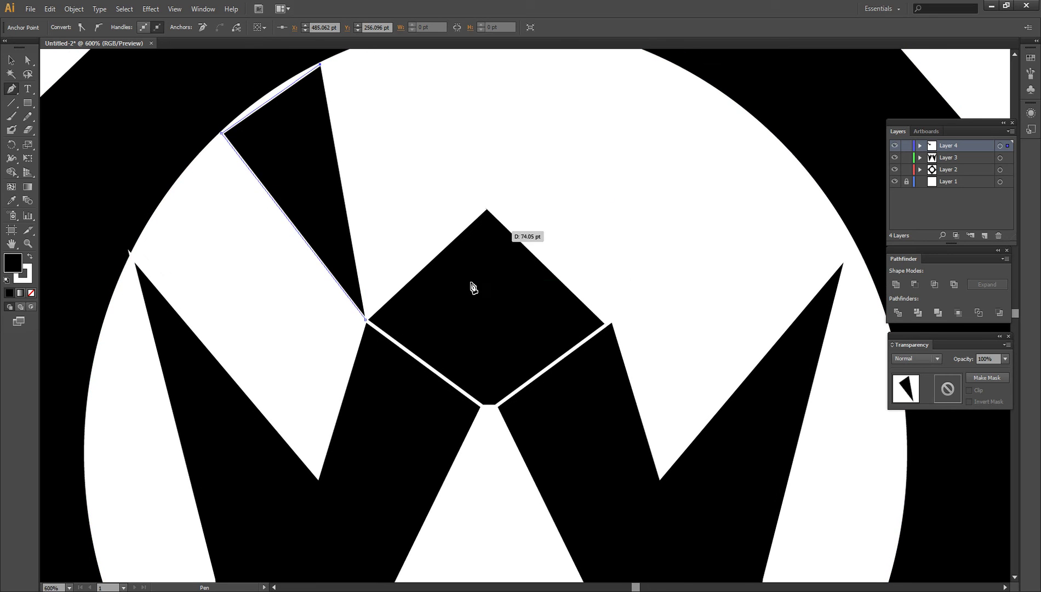
click(485, 208)
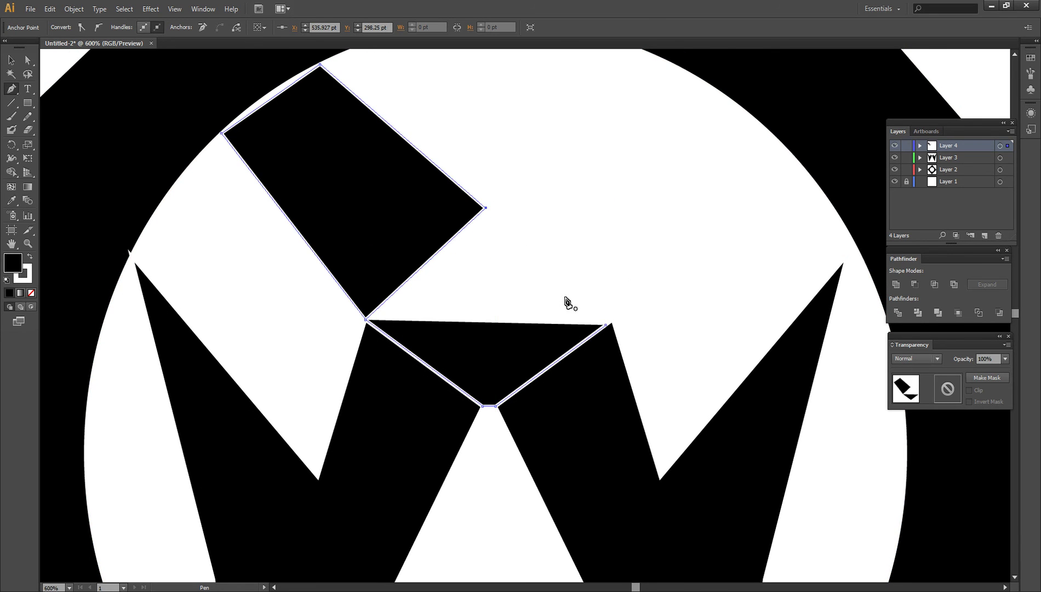
Undo the added Pen points and the fill and stroke swap, restore the centre piece's peak, and deselect it
key(ctrl+z)
click(29, 256)
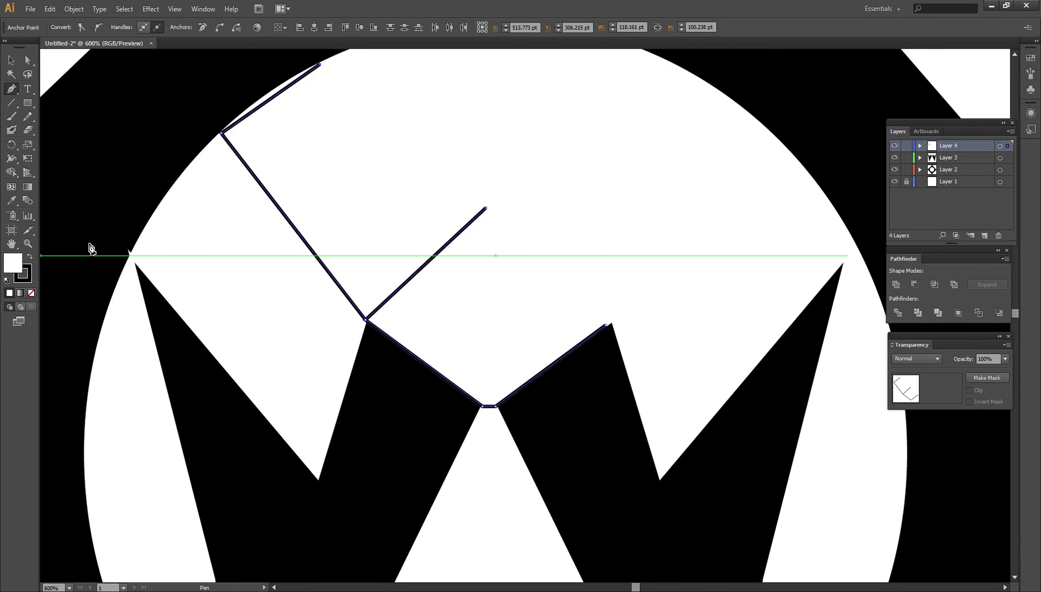
key(ctrl+z)
key(ctrl+z)
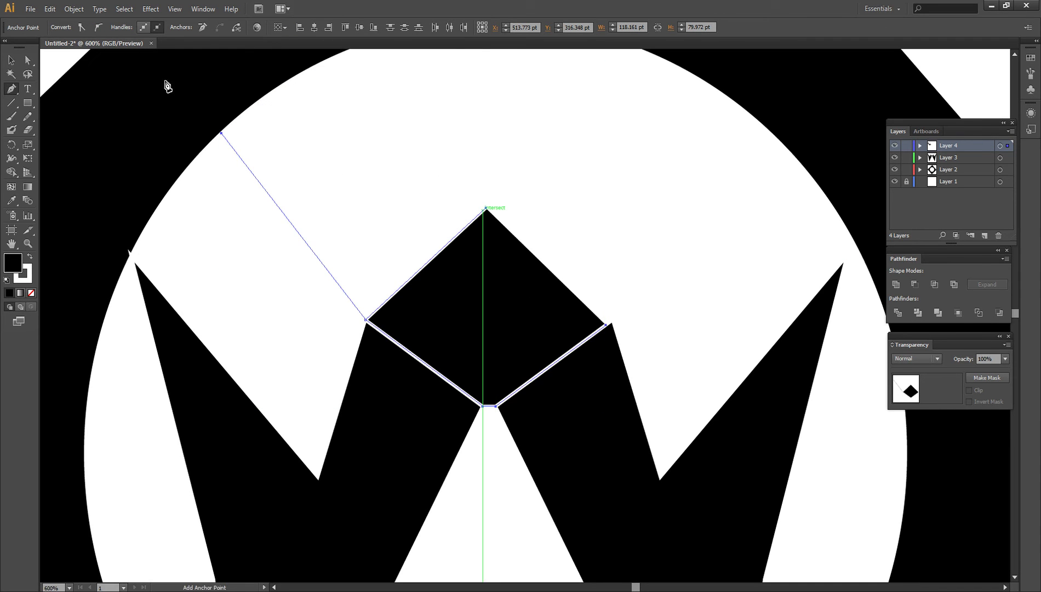
key(ctrl+z)
key(ctrl+z)
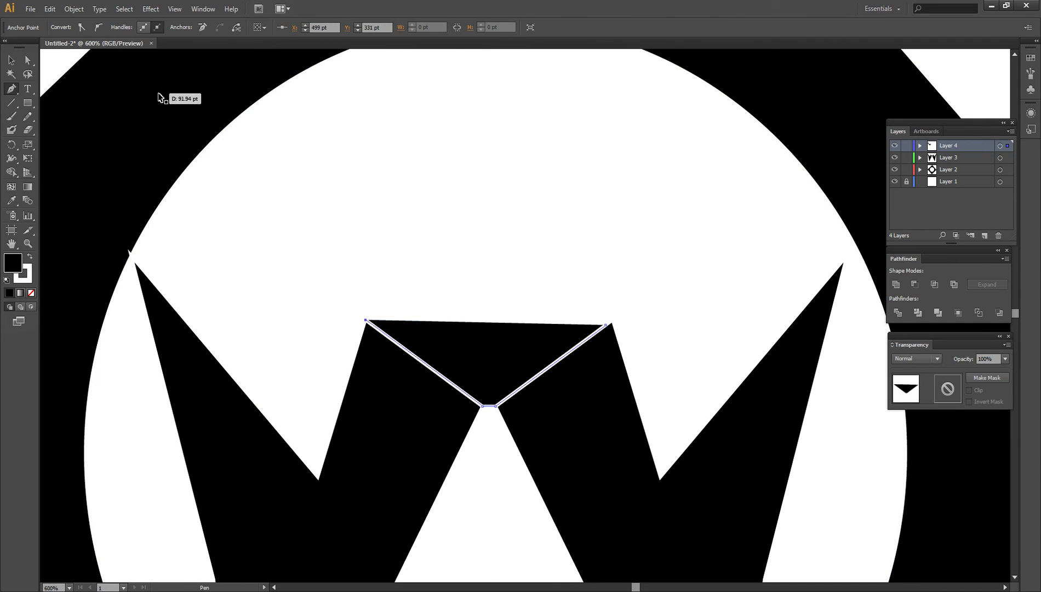
key(ctrl+y)
key(ctrl+y)
click(50, 9)
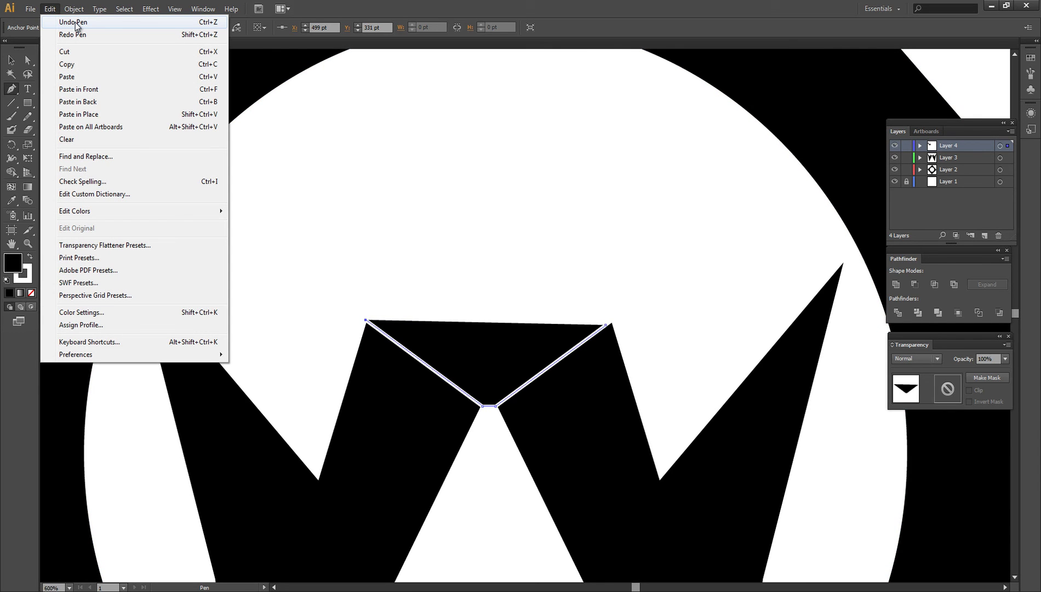
click(73, 22)
click(50, 8)
click(72, 35)
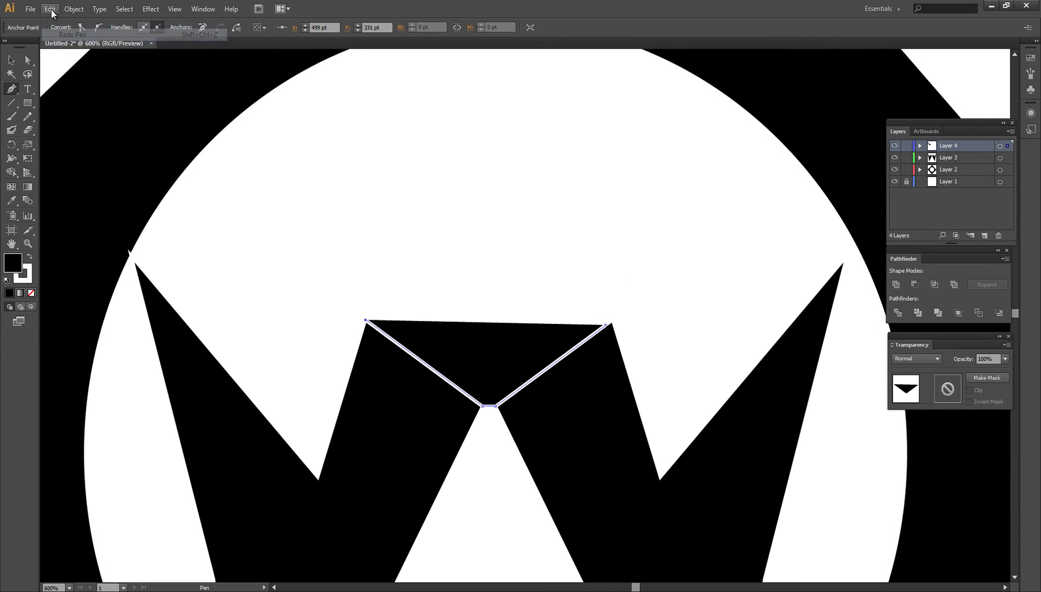
click(49, 9)
click(65, 34)
click(49, 9)
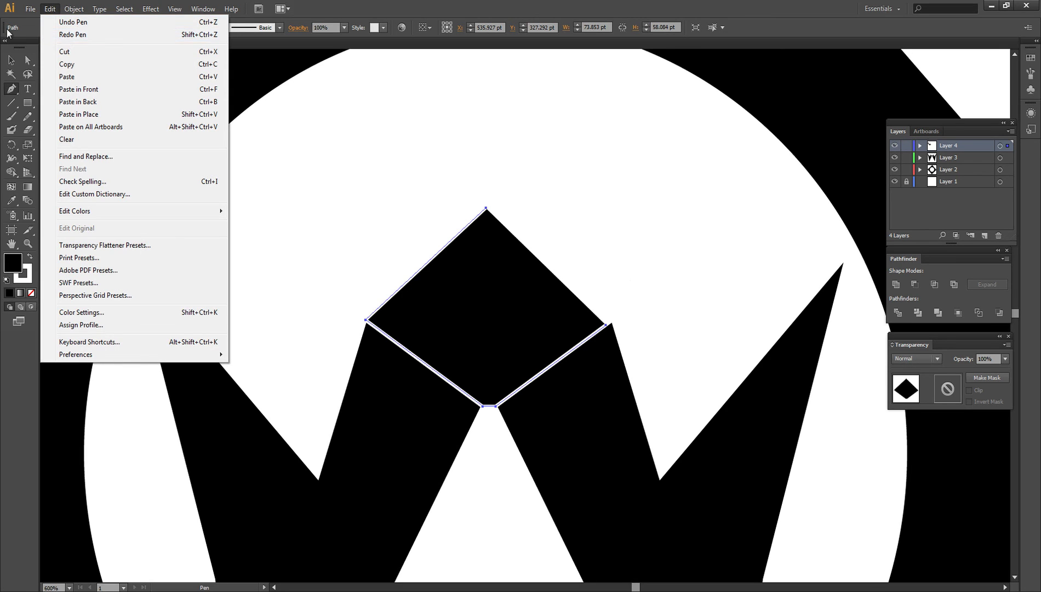
click(11, 55)
right_click(319, 133)
click(262, 124)
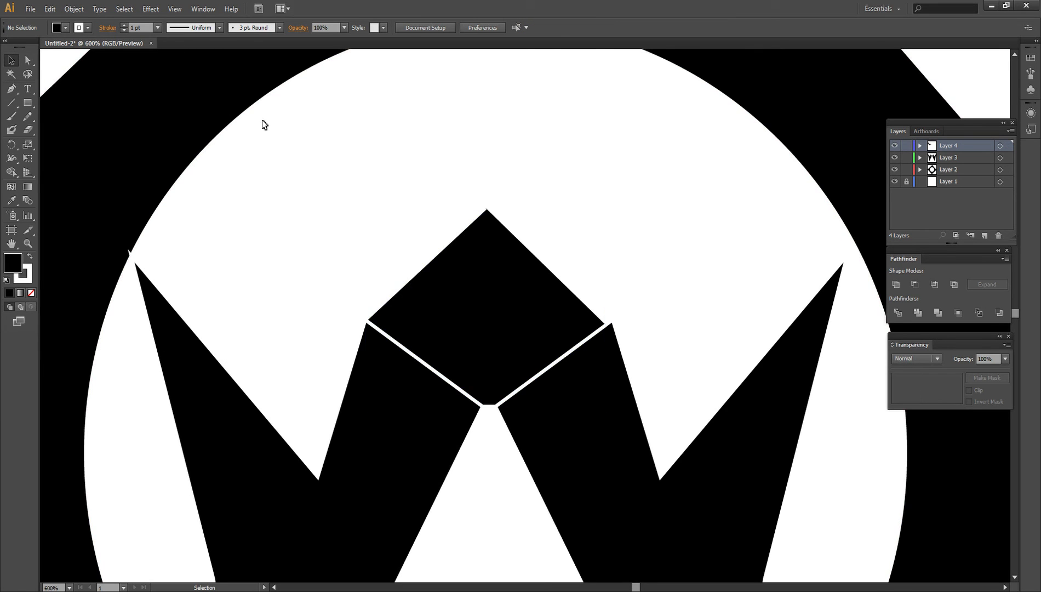
Unite the diamond, both claws and the centre piece with Pathfinder, and check the result by hiding and showing Layer 4
alt+scroll(274, 131, down, 2)
alt+scroll(241, 118, down, 2)
scroll(170, 189, up, 2)
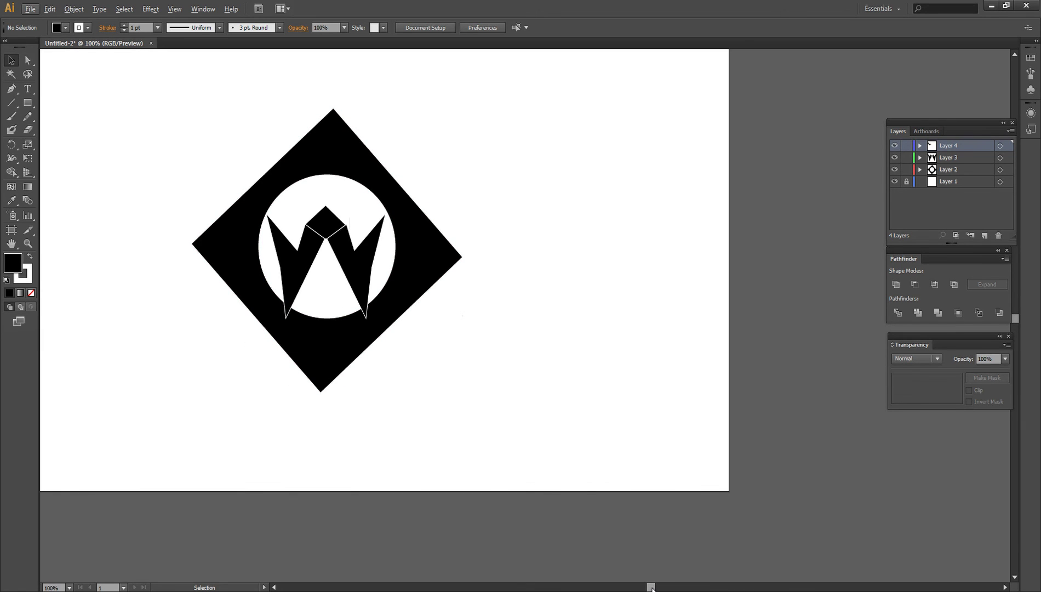
scroll(651, 587, left, 2)
scroll(521, 389, up, 3)
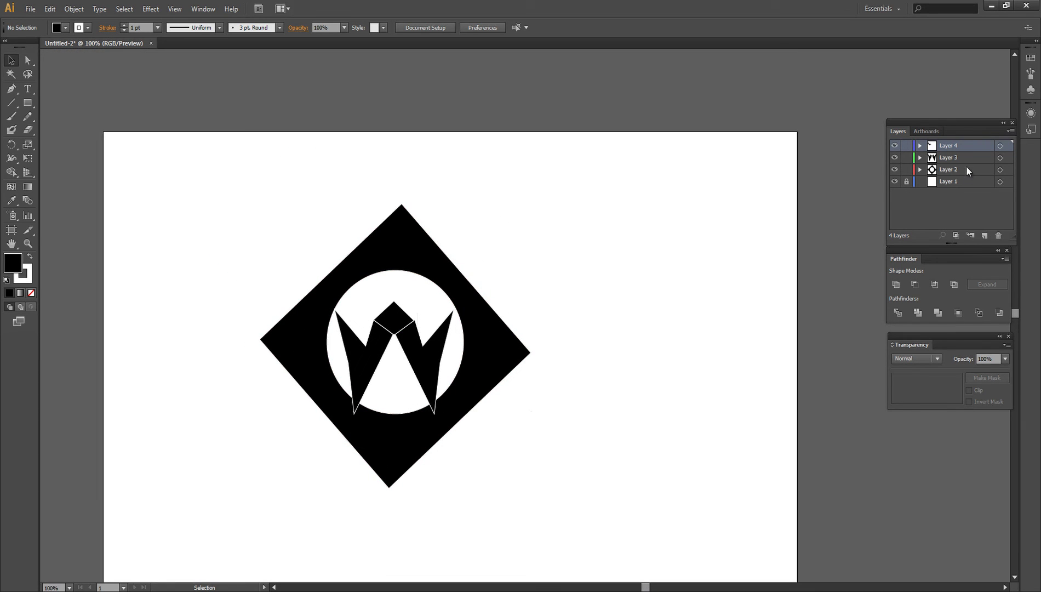
click(400, 266)
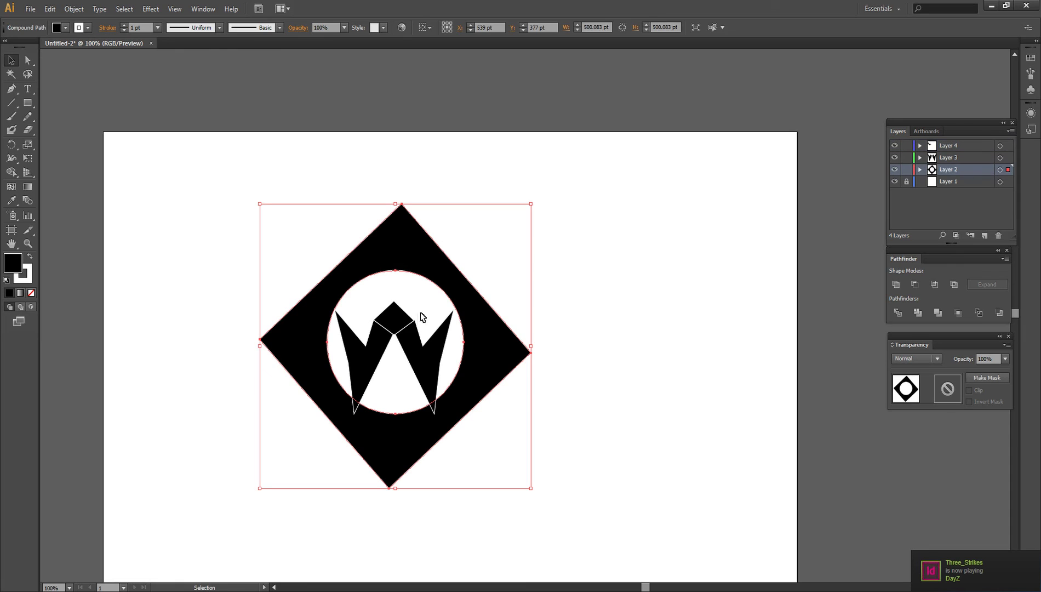
shift+click(414, 318)
shift+click(409, 450)
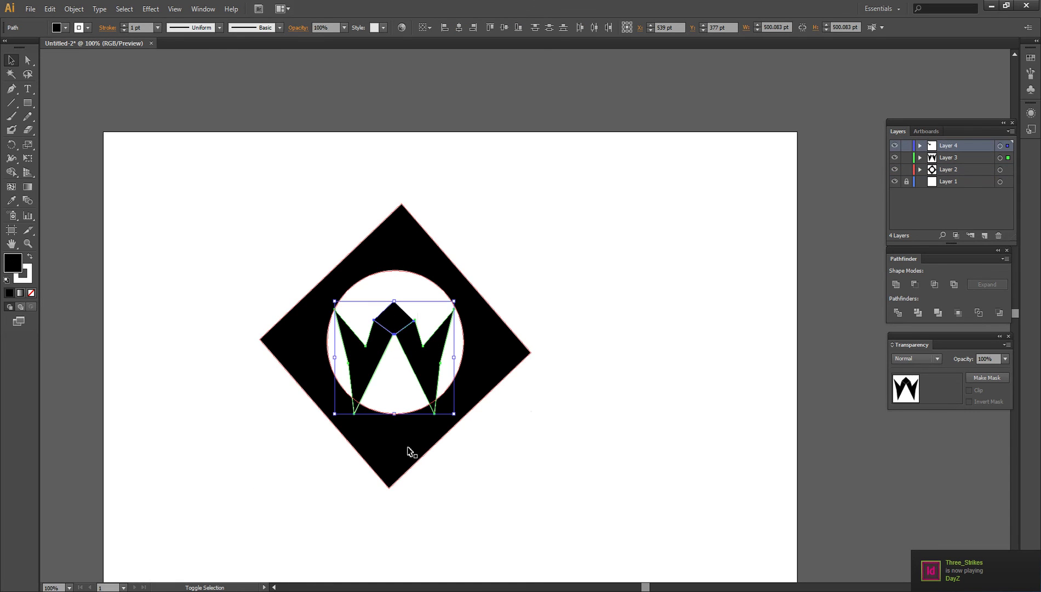
shift+click(497, 338)
shift+click(400, 323)
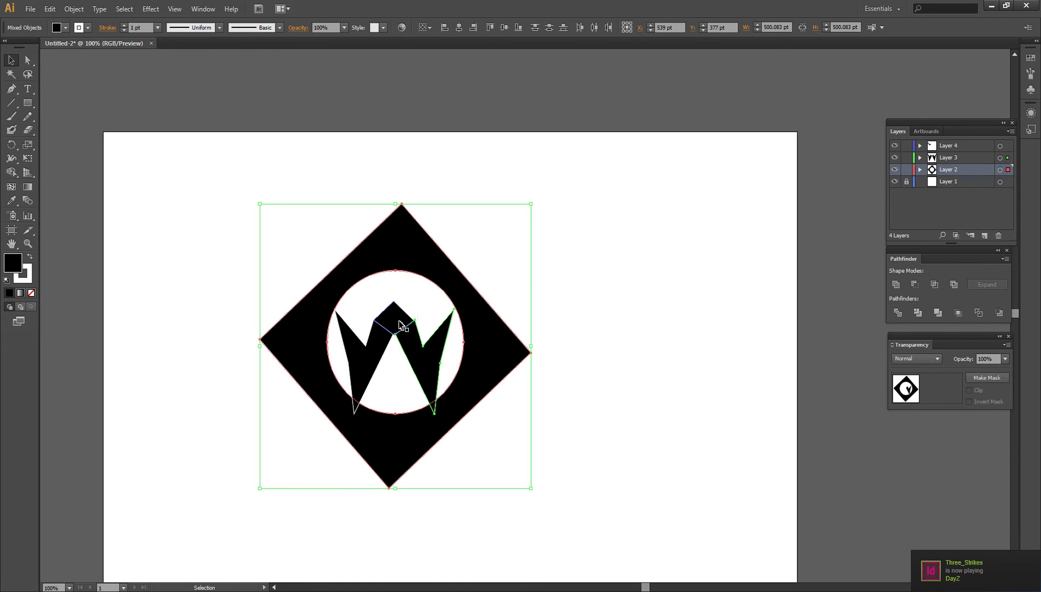
shift+click(400, 324)
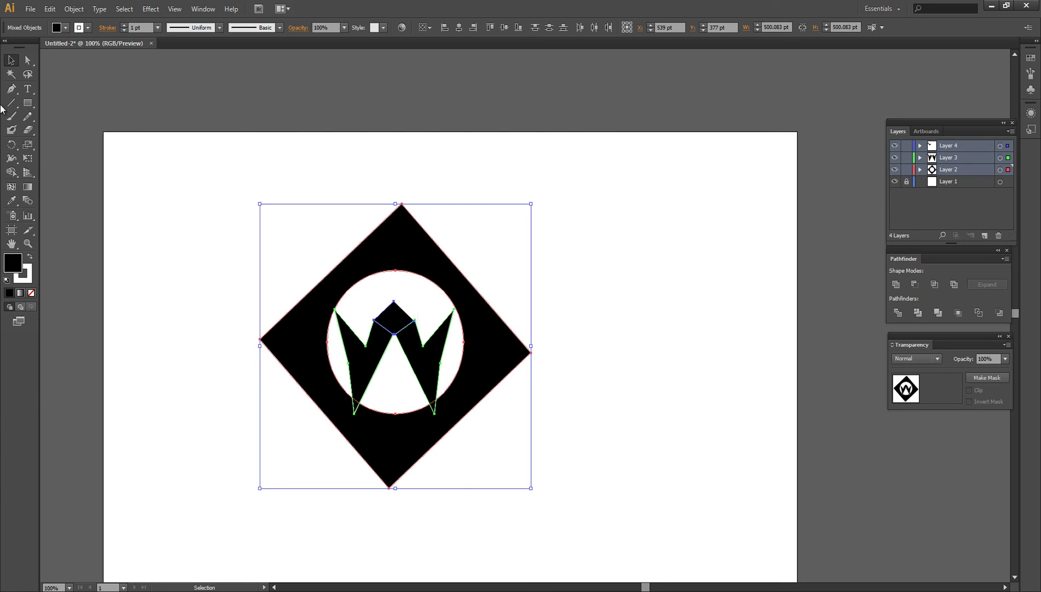
right_click(497, 355)
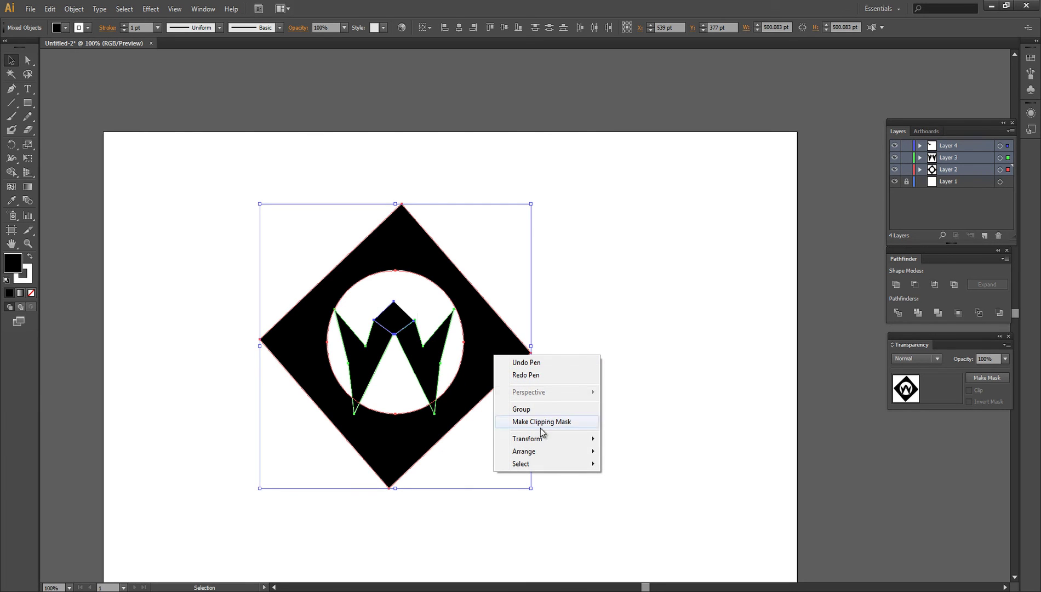
click(738, 352)
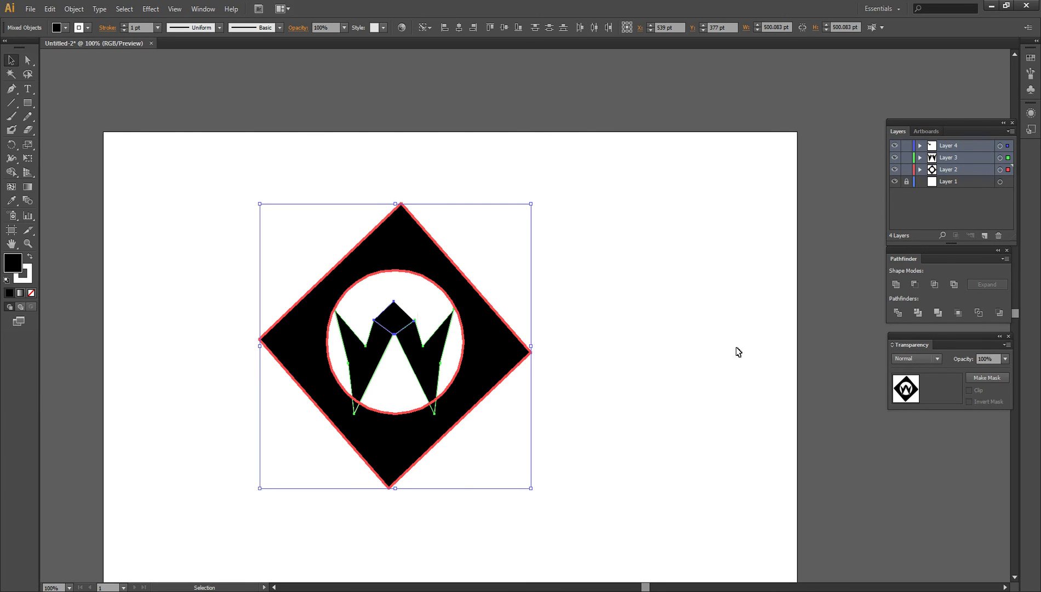
click(900, 282)
click(894, 145)
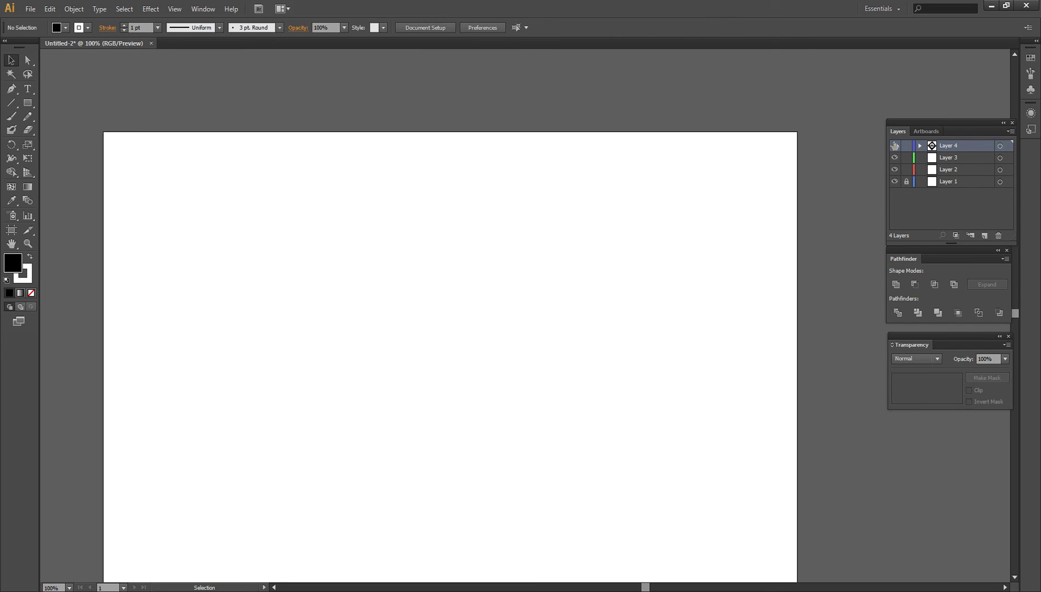
click(894, 145)
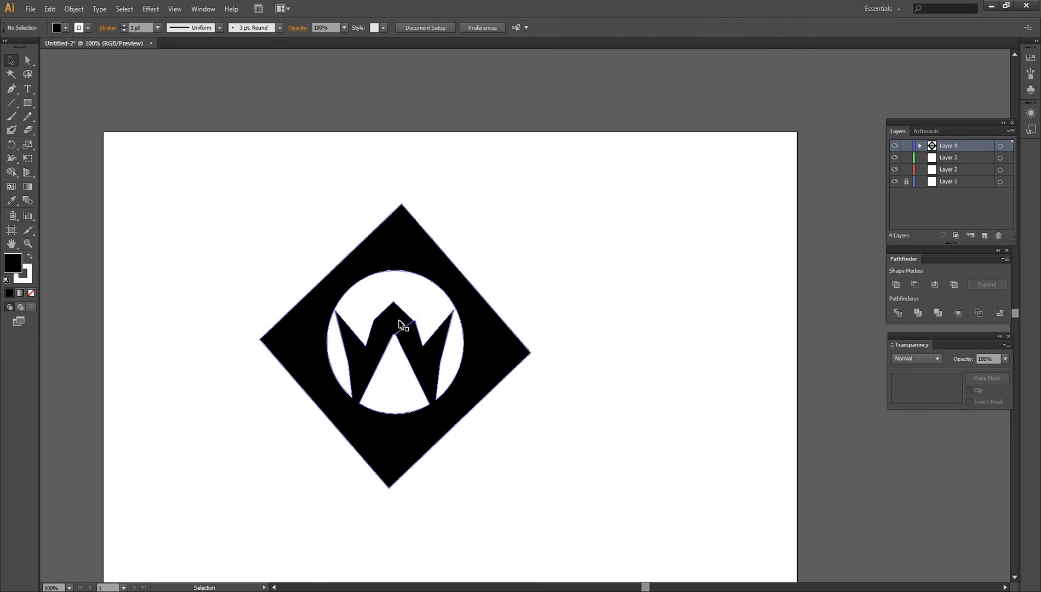
View the Save As dialog and the Save for Web preview as PNG-24, closing both without saving
click(31, 9)
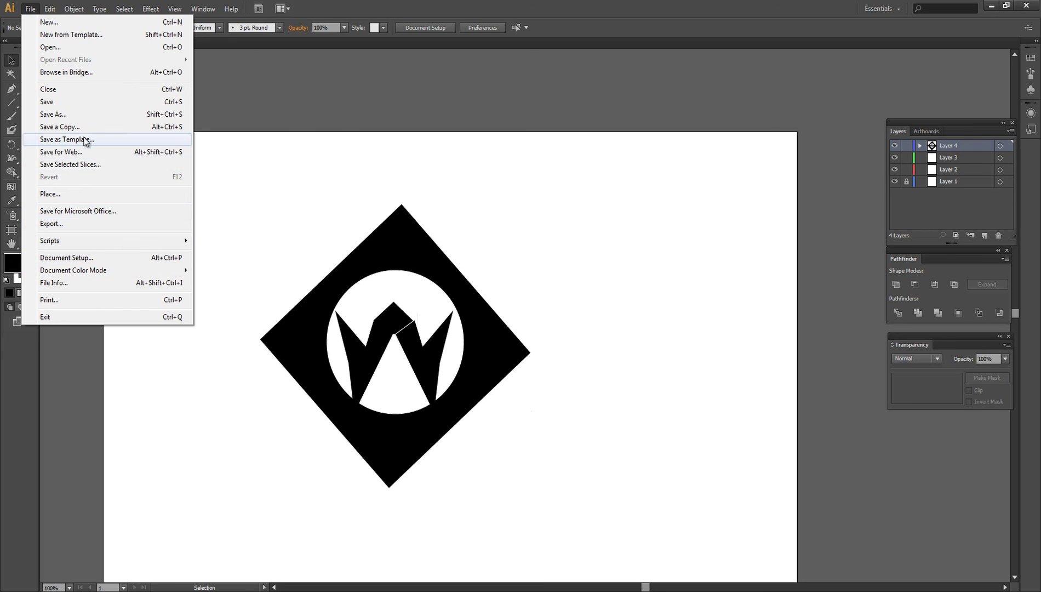
click(86, 116)
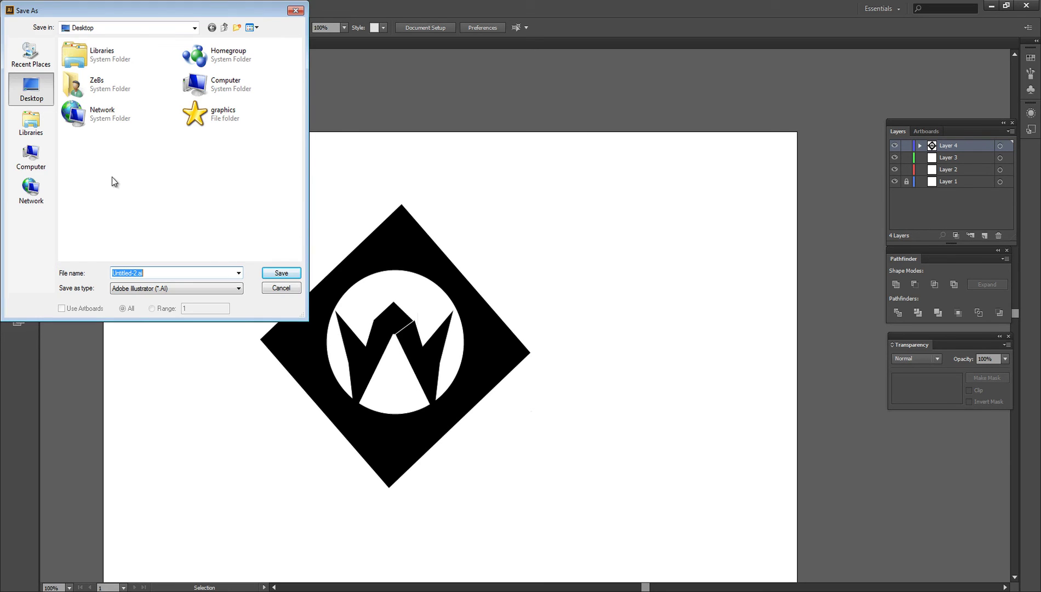
click(281, 288)
click(30, 9)
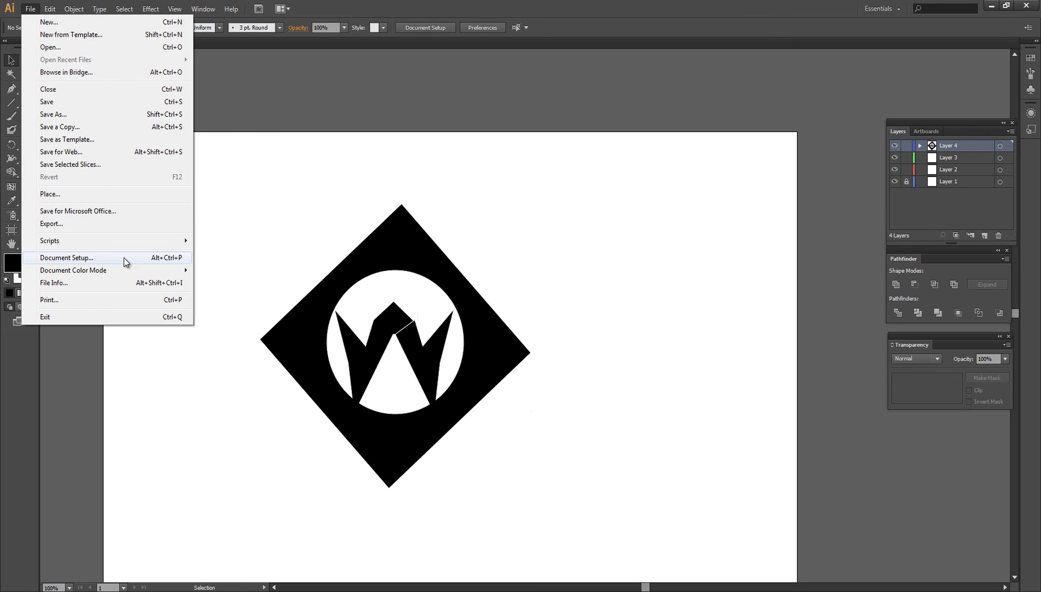
click(61, 152)
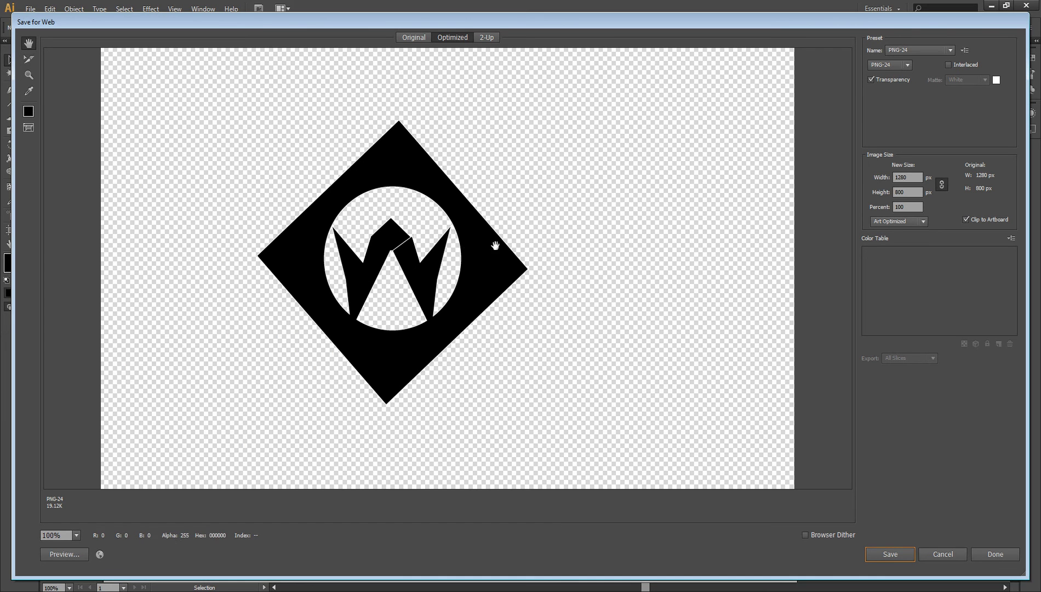
click(940, 557)
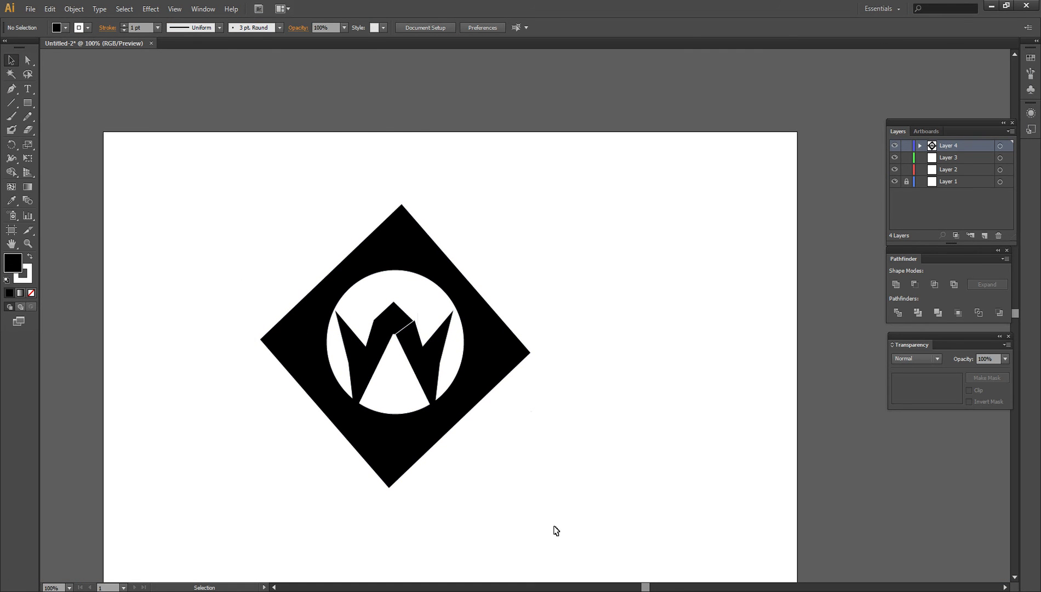
click(1017, 578)
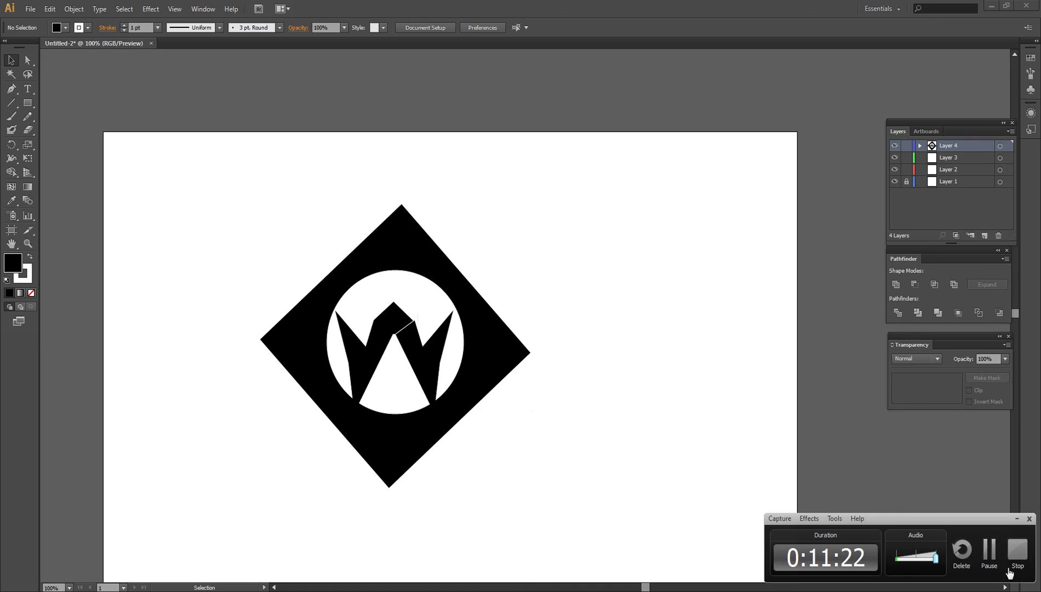